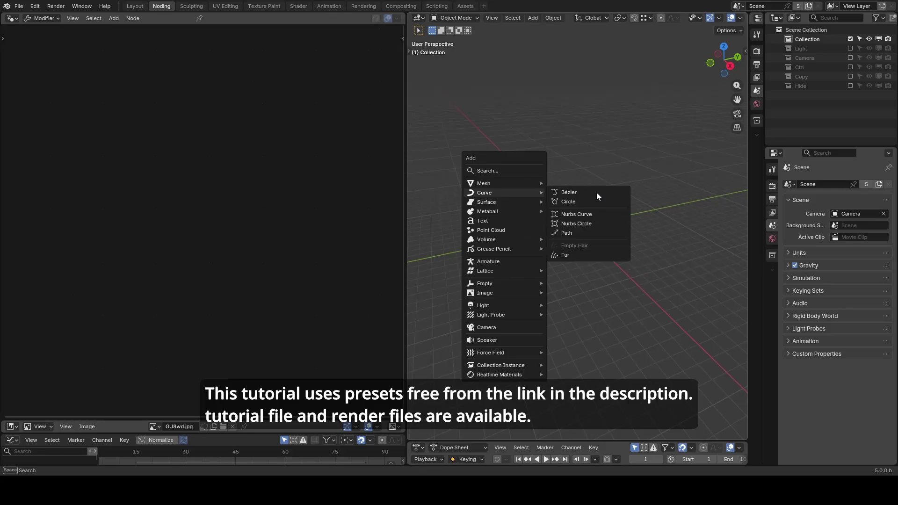
# Add a mesh plane to the scene and attach an Empty Hair curves object to it
pyautogui.moveTo(510, 183)
pyautogui.click(566, 183)
pyautogui.hotkey('shift', 'a')
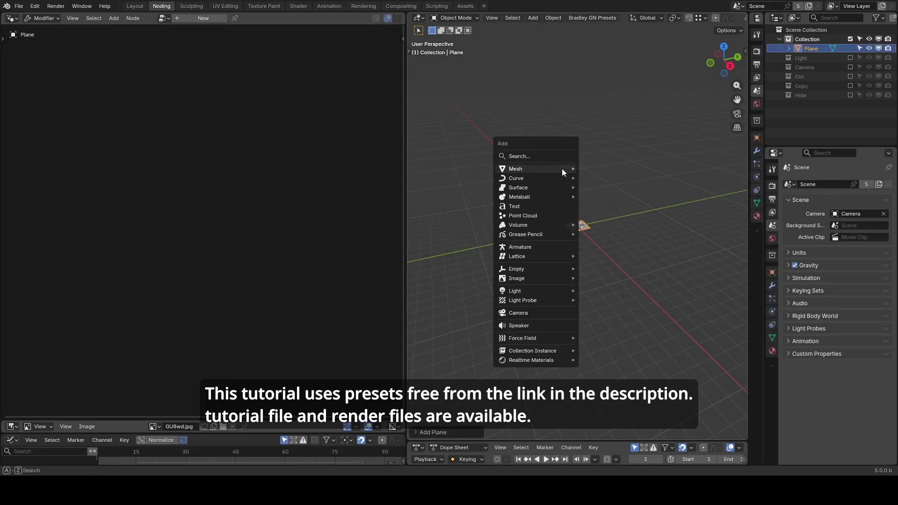
pyautogui.moveTo(540, 178)
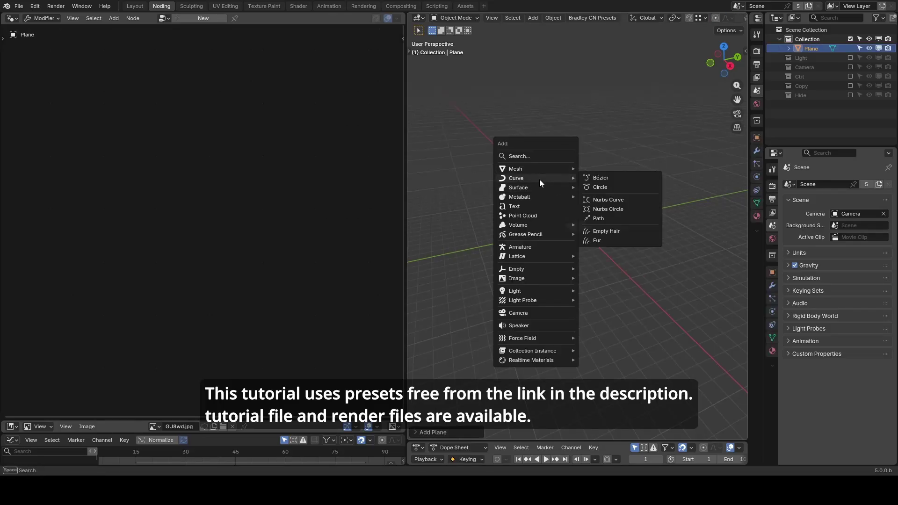
pyautogui.click(611, 233)
# Delete the Plane object while keeping its child hair curves, and select the Curves object
pyautogui.click(810, 51)
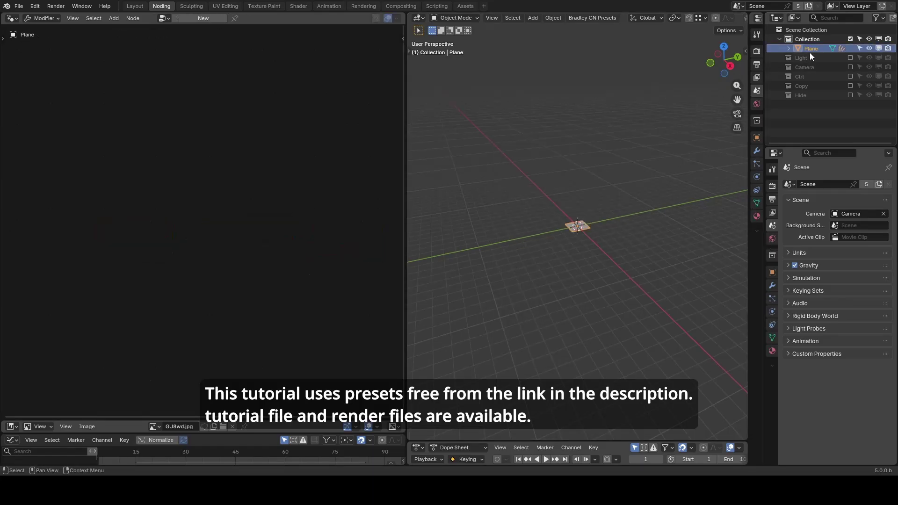
pyautogui.click(786, 48)
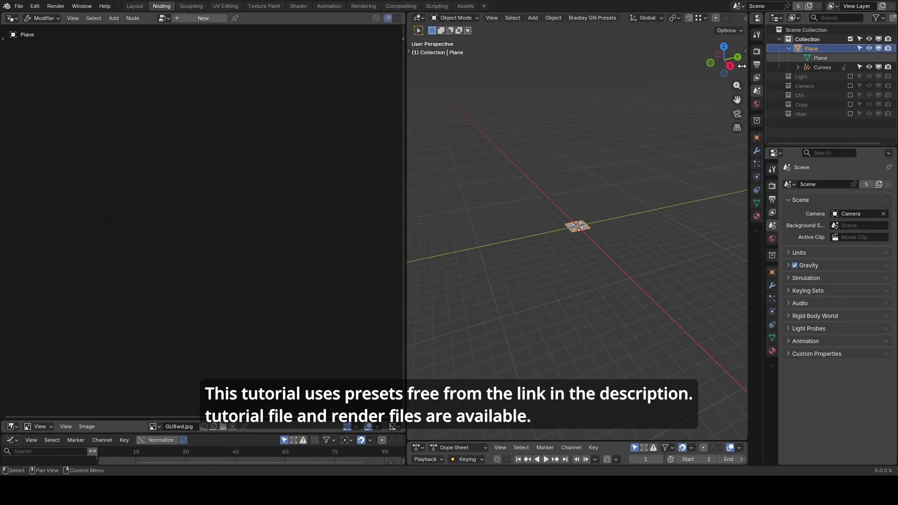
pyautogui.press('x')
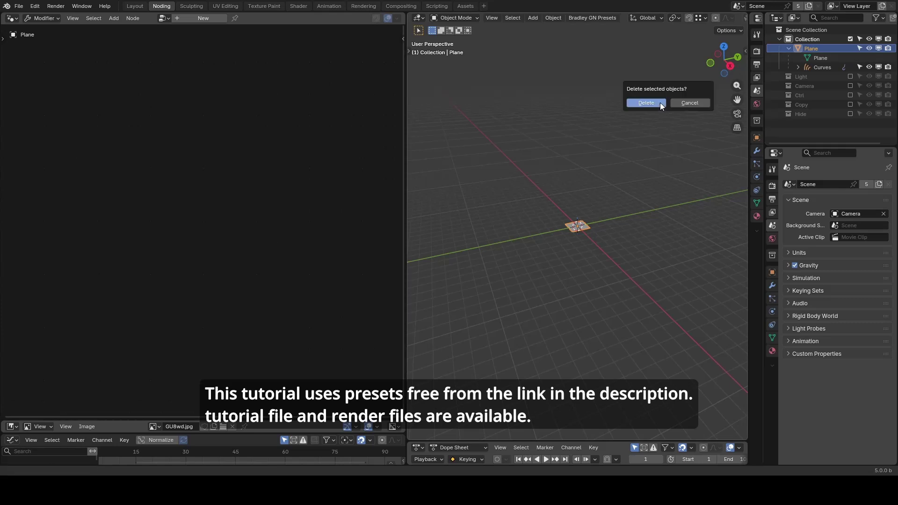
pyautogui.click(661, 102)
pyautogui.click(809, 48)
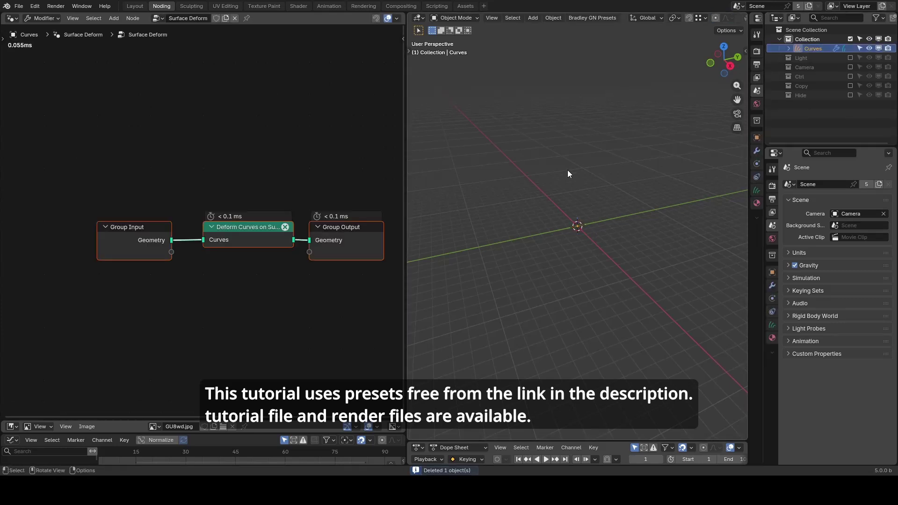
# Pin the Surface Deform node tree and delete its Group Input and Deform Curves on Surface nodes
pyautogui.click(247, 18)
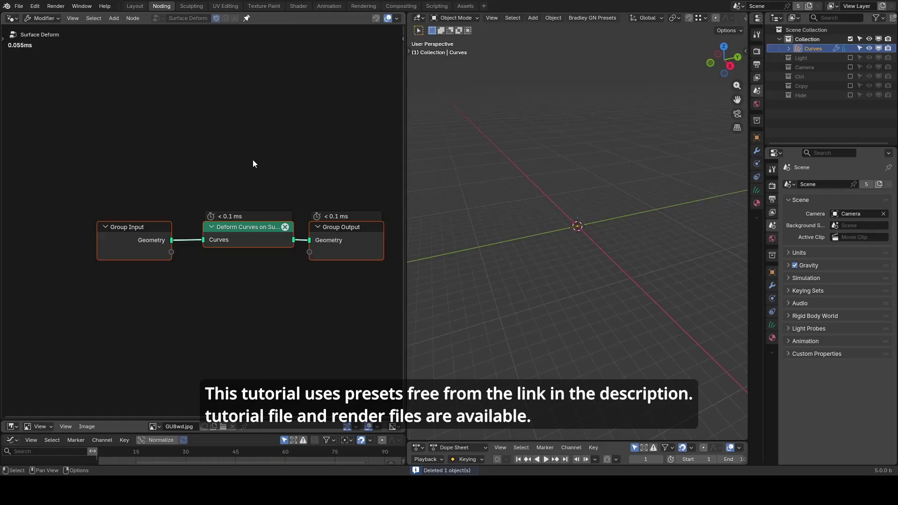
pyautogui.moveTo(252, 163); pyautogui.dragTo(126, 307)
pyautogui.press('x')
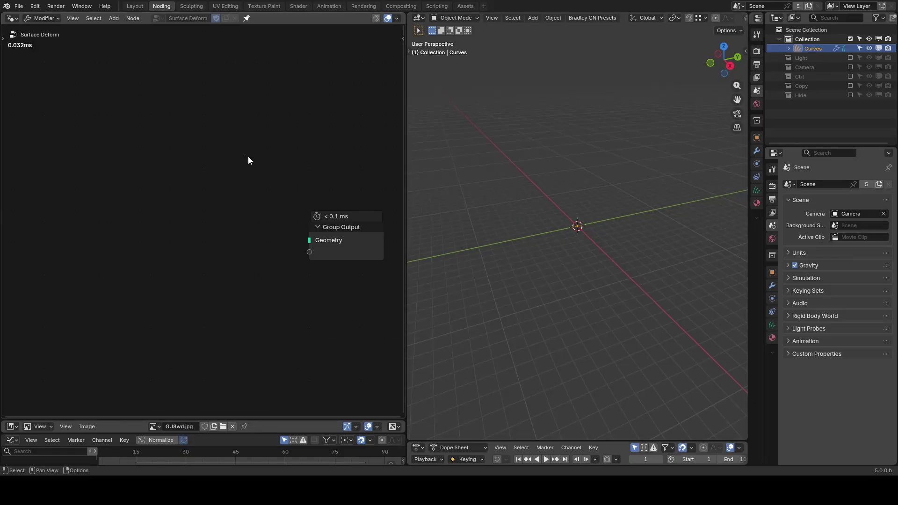
# Add an Instance on Points node beside the Group Output node
pyautogui.hotkey('shift', 'a')
pyautogui.write('iop')
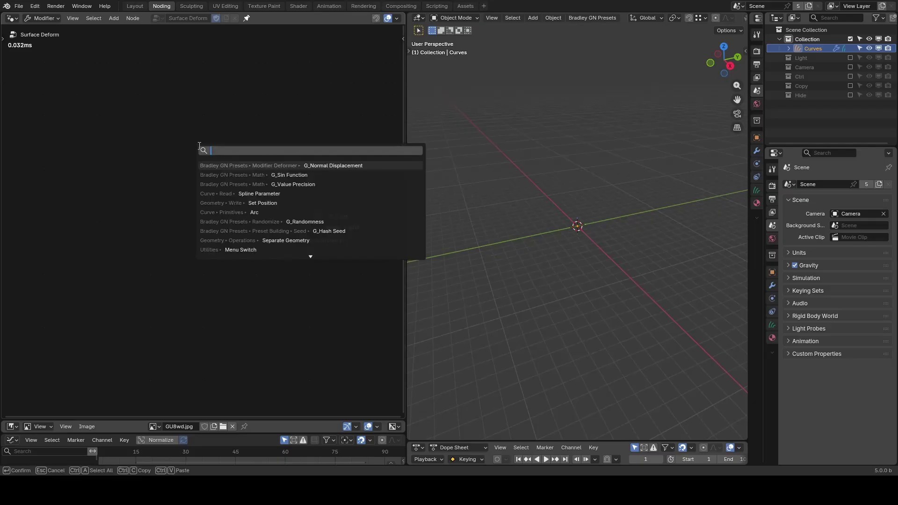
pyautogui.press('Return')
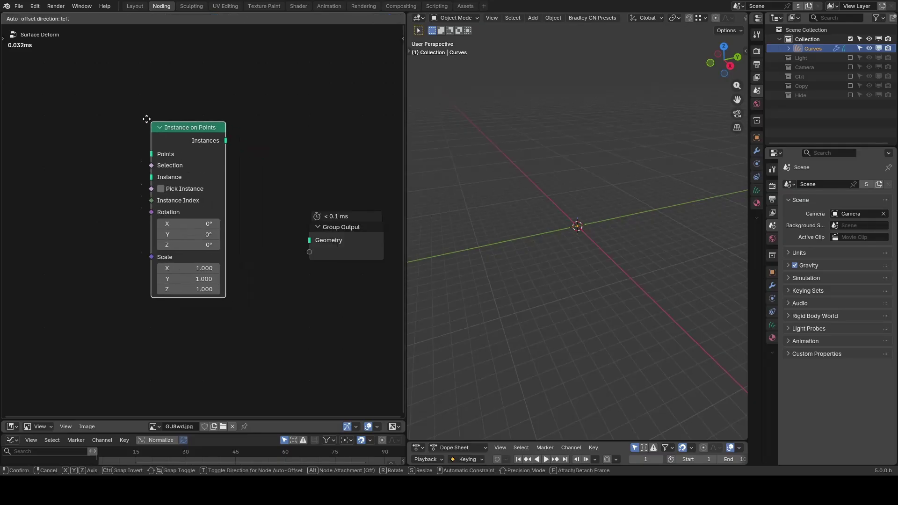
pyautogui.click(194, 133)
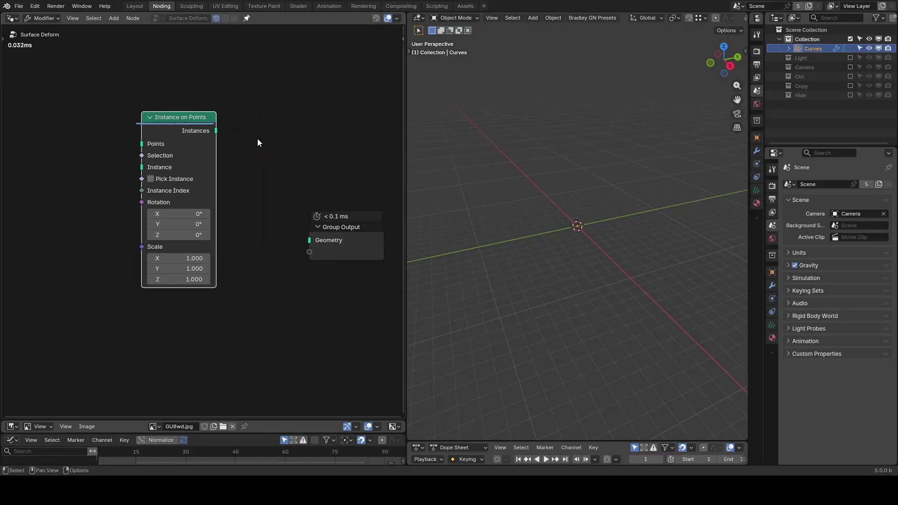
# Add a Sample UV Surface node and place it below the Instance on Points node
pyautogui.hotkey('shift', 'a')
pyautogui.write('sample uv')
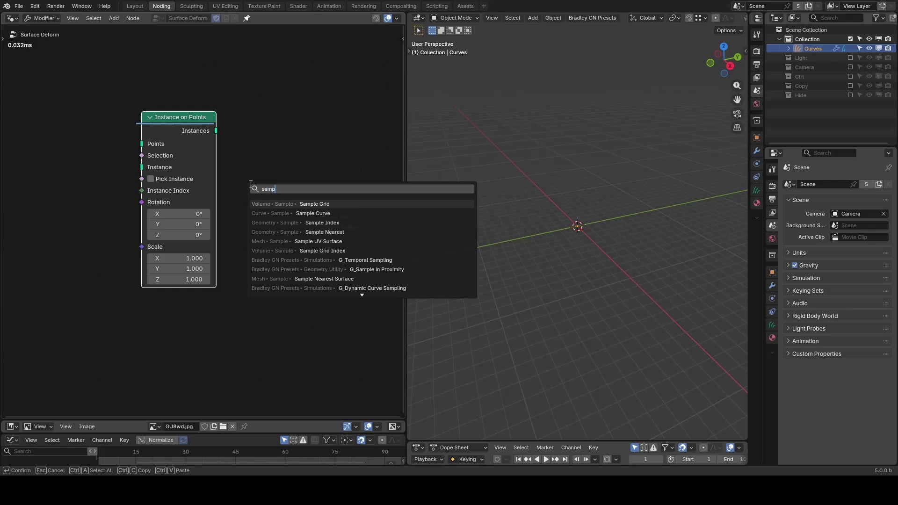
pyautogui.press('Return')
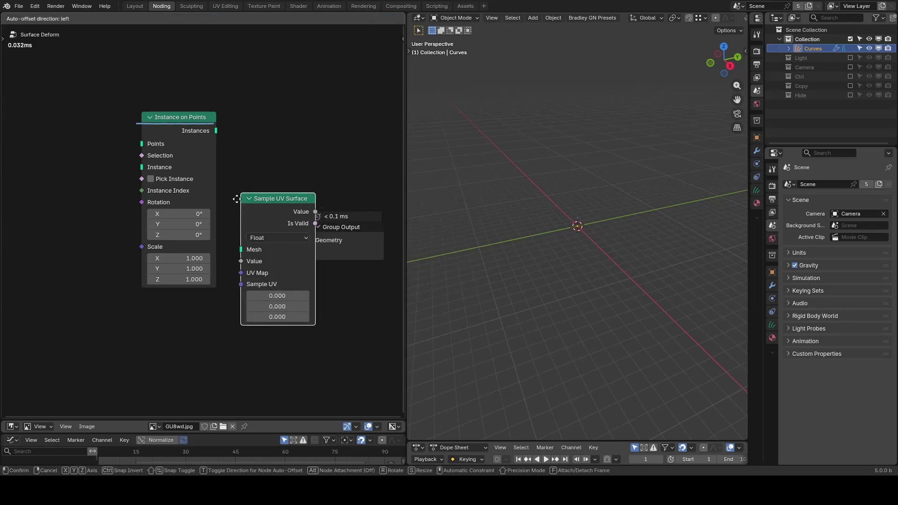
pyautogui.click(139, 309)
pyautogui.moveTo(139, 309); pyautogui.dragTo(142, 291, button='middle')
pyautogui.scroll(-1, 245, 281)
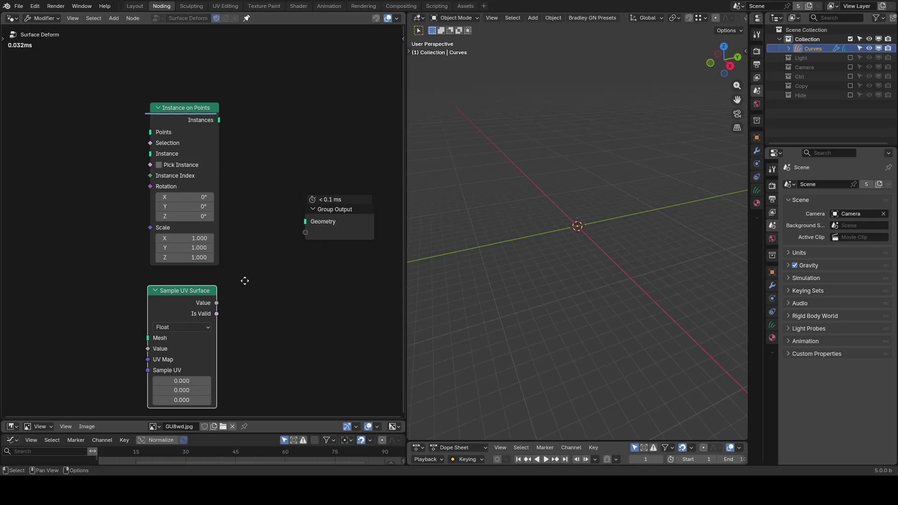
pyautogui.moveTo(245, 282); pyautogui.dragTo(249, 273, button='middle')
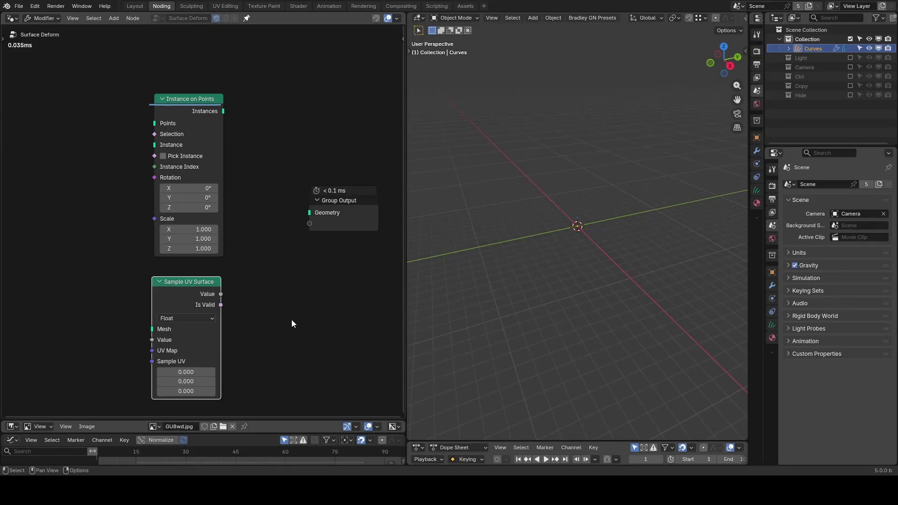
# Enlarge the image editor to view the GU8wd.jpg reference picture, and shrink it back down
pyautogui.moveTo(286, 417); pyautogui.dragTo(305, 26)
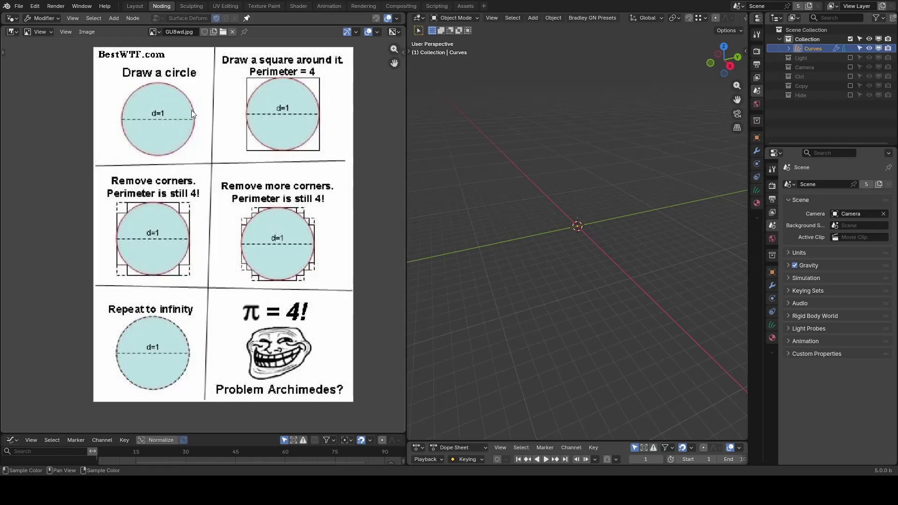
pyautogui.moveTo(188, 26); pyautogui.dragTo(233, 383)
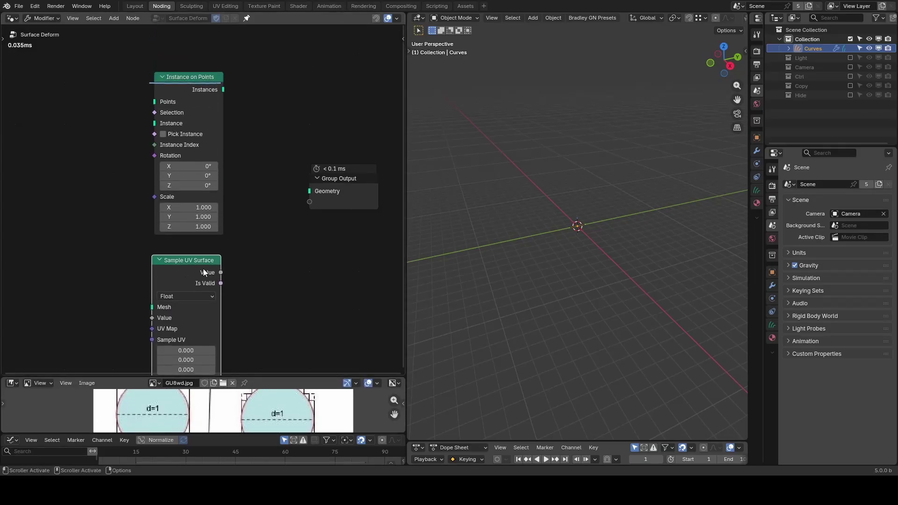
# Add a Realize Instances node beside the Instance on Points node
pyautogui.moveTo(204, 273)
pyautogui.hotkey('shift', 'a')
pyautogui.write('realize')
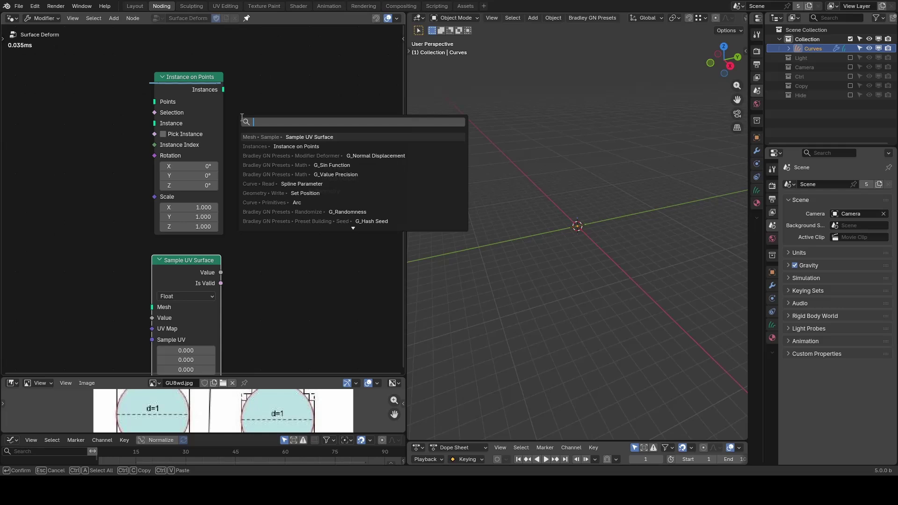
pyautogui.press('Return')
pyautogui.click(248, 88)
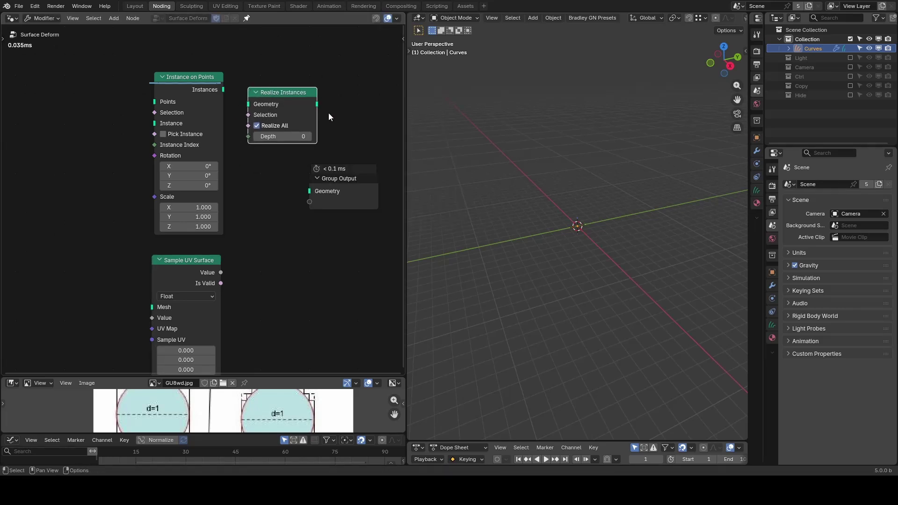
# Sketch a curved annotation stroke in the empty space of the node editor and erase it
pyautogui.press('d')
pyautogui.moveTo(242, 202)
pyautogui.mouseDown()
pyautogui.moveTo(263, 274)
pyautogui.moveTo(253, 284)
pyautogui.mouseUp()
pyautogui.press('shift')
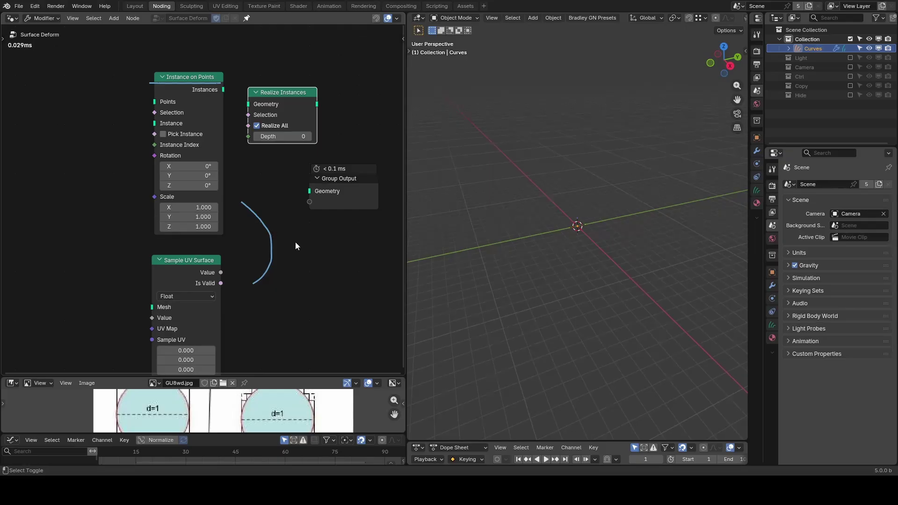
pyautogui.moveTo(271, 222)
pyautogui.mouseDown(button='right')
pyautogui.moveTo(258, 181)
pyautogui.moveTo(136, 93)
pyautogui.mouseUp(button='right')
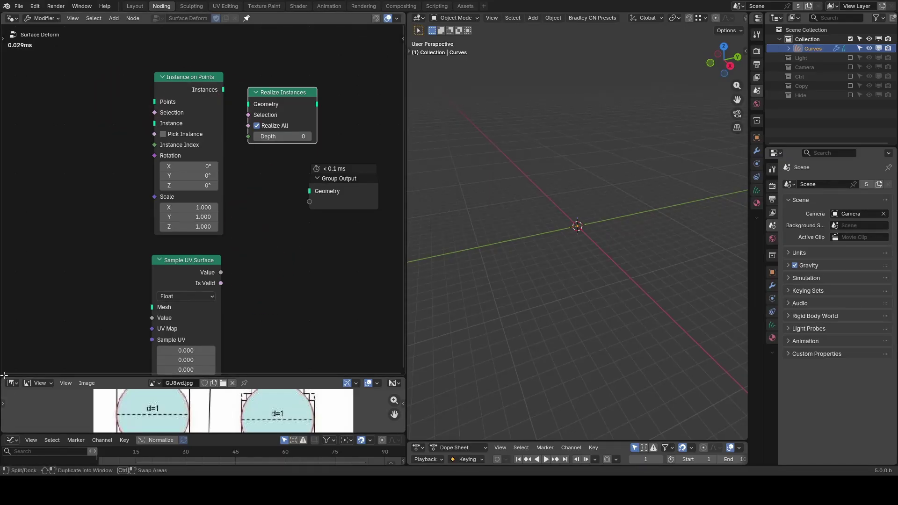
# Close the image editor area and delete the Instance on Points, Sample UV Surface and Realize Instances nodes
pyautogui.moveTo(4, 375); pyautogui.dragTo(9, 403)
pyautogui.press('a')
pyautogui.press('x')
# Add a Grid node feeding the group output and set its Vertices X and Vertices Y to 25
pyautogui.hotkey('shift', 'a')
pyautogui.write('grid')
pyautogui.press('Return')
pyautogui.click(121, 160)
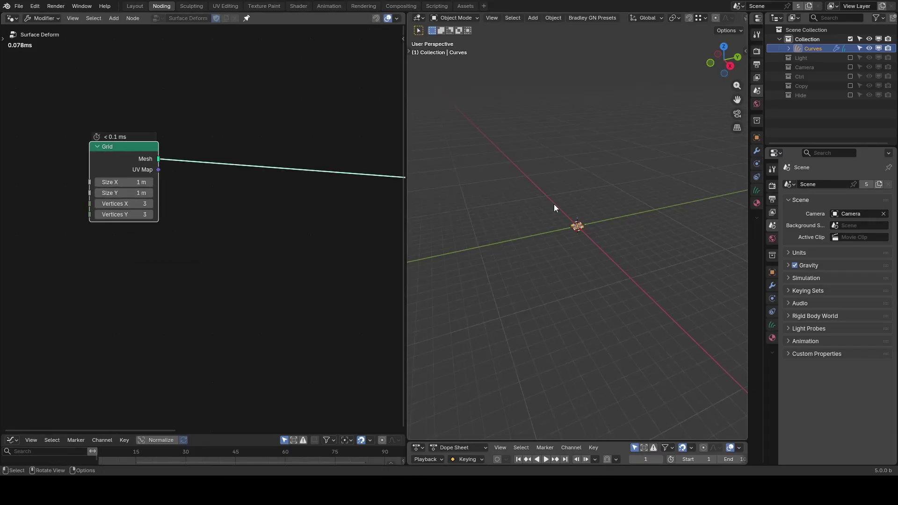
pyautogui.scroll(12, 552, 208)
pyautogui.moveTo(552, 208); pyautogui.dragTo(578, 220, button='middle')
pyautogui.moveTo(131, 208); pyautogui.dragTo(132, 215)
pyautogui.write('25')
pyautogui.press('Return')
# Add a G_Center Falloff node in Geometry mode and connect the Grid's mesh to its Geometry input
pyautogui.hotkey('shift', 'a')
pyautogui.write('center fal')
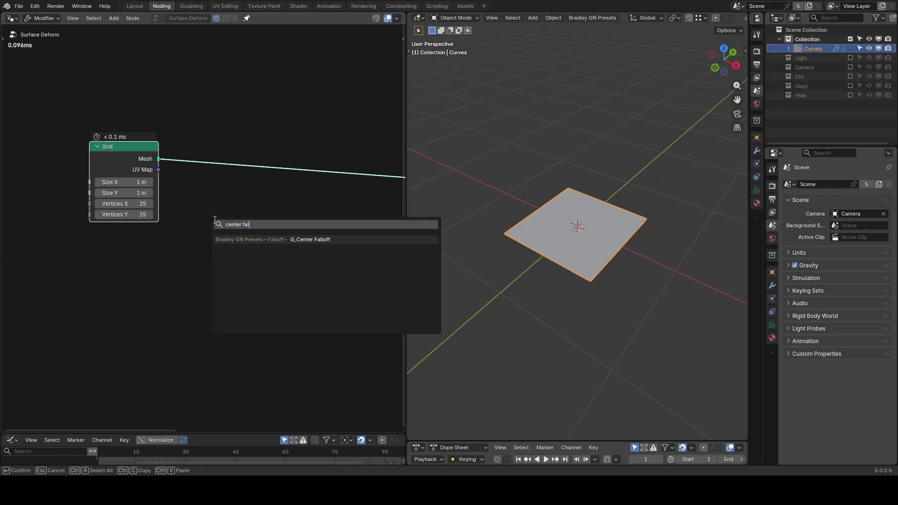
pyautogui.press('Return')
pyautogui.click(228, 221)
pyautogui.click(262, 243)
pyautogui.moveTo(158, 159); pyautogui.dragTo(213, 254)
# Preview the center falloff on the grid mesh through a Viewer, and set the grid's Size X and Size Y to 2 m
pyautogui.keyDown('ctrl'); pyautogui.keyDown('shift'); pyautogui.click(142, 160); pyautogui.keyUp('shift'); pyautogui.keyUp('ctrl')
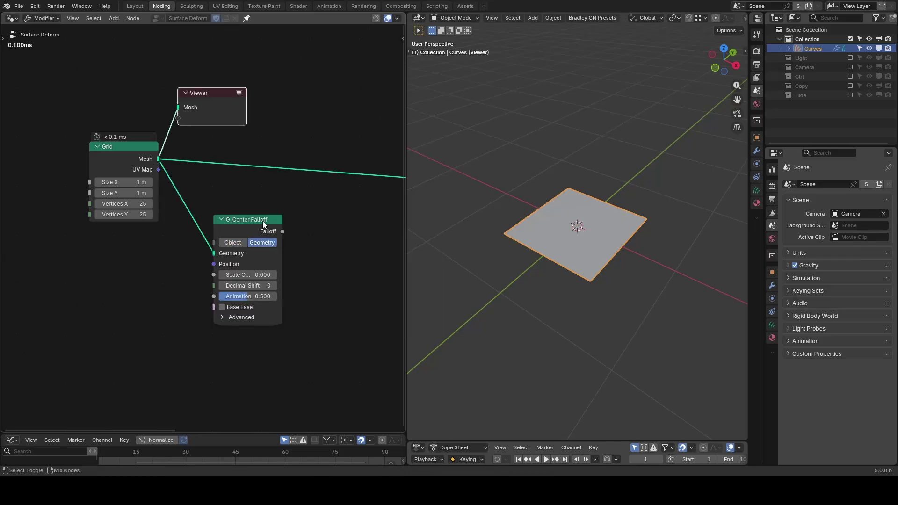
pyautogui.keyDown('ctrl'); pyautogui.keyDown('shift'); pyautogui.click(274, 220); pyautogui.keyUp('shift'); pyautogui.keyUp('ctrl')
pyautogui.moveTo(580, 238); pyautogui.dragTo(618, 231, button='middle')
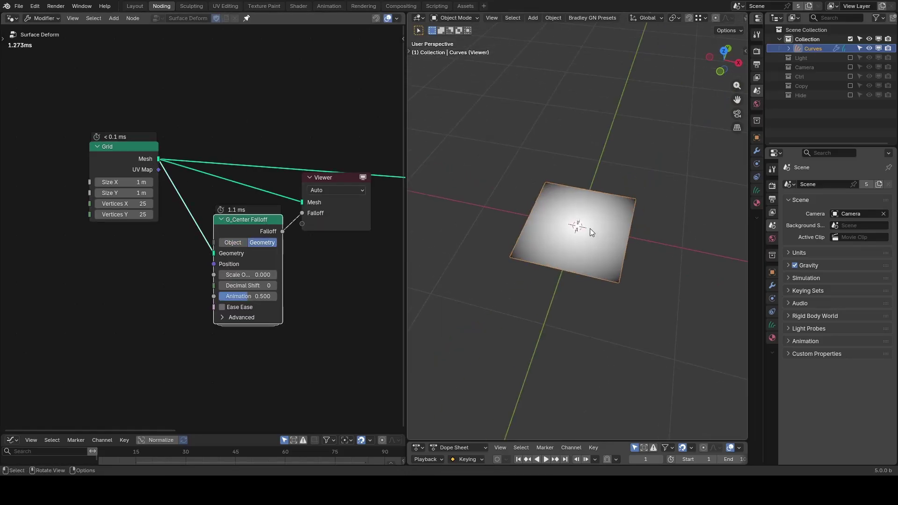
pyautogui.moveTo(124, 193); pyautogui.dragTo(155, 182)
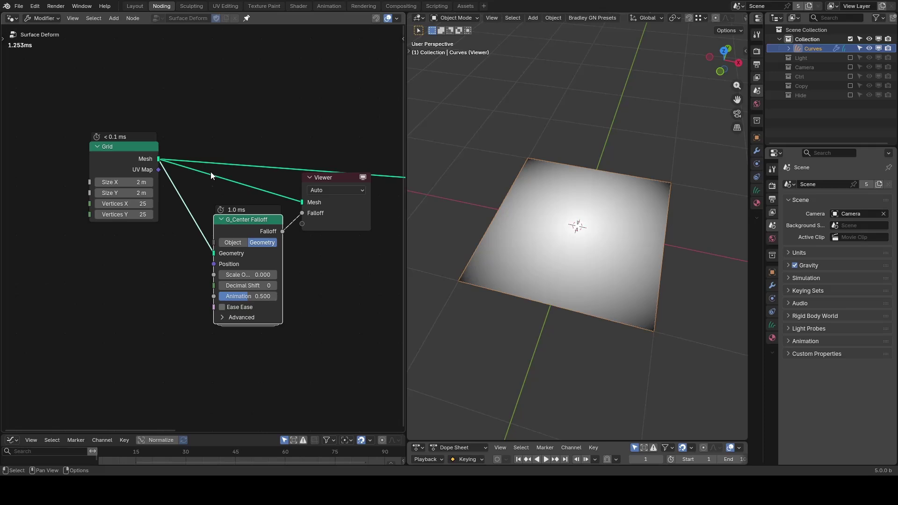
# Add a G_Sin Function node between the center falloff and the Viewer, with Freq set to 15
pyautogui.hotkey('shift', 'a')
pyautogui.write('sin func')
pyautogui.press('Return')
pyautogui.click(281, 214)
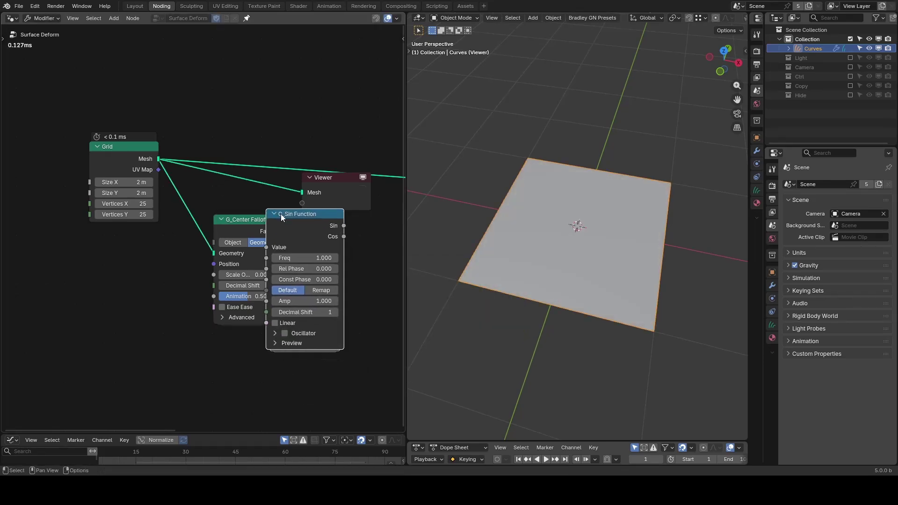
pyautogui.click(240, 258)
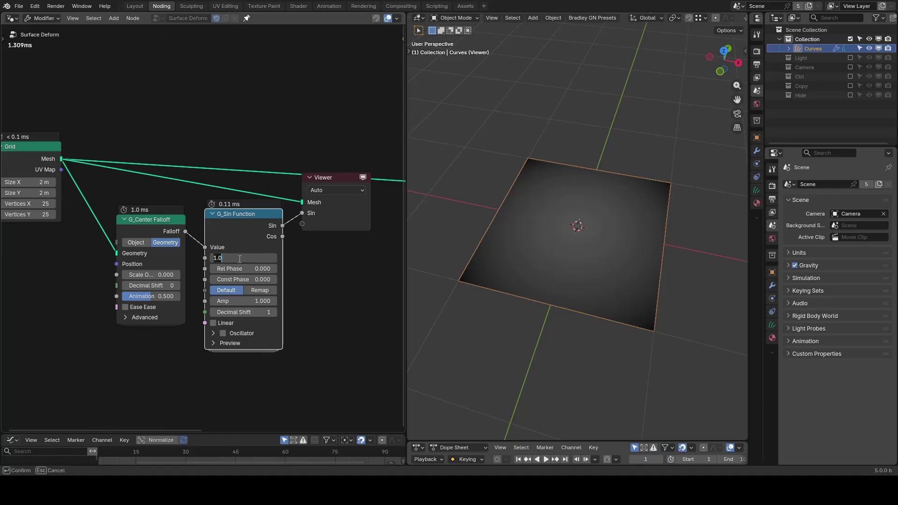
pyautogui.write('15')
pyautogui.press('Return')
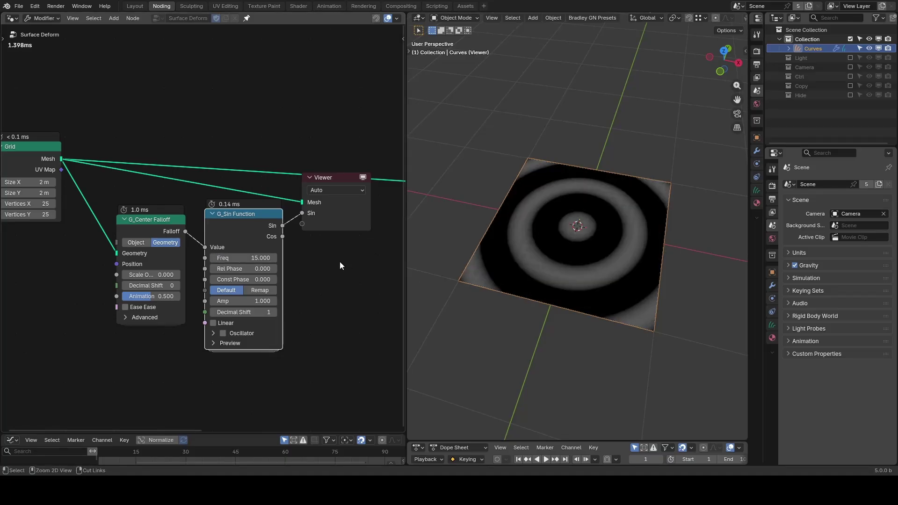
# Add a Combine XYZ node and connect the sine function's Sin output to its Z input
pyautogui.hotkey('shift', 'a')
pyautogui.write('combine')
pyautogui.press('Return')
pyautogui.click(309, 254)
pyautogui.moveTo(283, 226); pyautogui.dragTo(308, 304)
# Add a Set Position node to the grid mesh, connect the Combine XYZ vector to its Offset, and preview the result
pyautogui.moveTo(389, 277); pyautogui.dragTo(292, 269, button='middle')
pyautogui.hotkey('shift', 'a')
pyautogui.write('set p')
pyautogui.press('Return')
pyautogui.click(306, 221)
pyautogui.moveTo(204, 194); pyautogui.dragTo(306, 269)
pyautogui.keyDown('ctrl'); pyautogui.keyDown('shift'); pyautogui.click(332, 238); pyautogui.keyUp('shift'); pyautogui.keyUp('ctrl')
pyautogui.moveTo(533, 233)
pyautogui.mouseDown(button='middle')
pyautogui.moveTo(586, 221)
pyautogui.moveTo(595, 185)
pyautogui.moveTo(545, 224)
pyautogui.mouseUp(button='middle')
# Add a Set Shade Smooth node to smooth the displaced grid
pyautogui.hotkey('shift', 'a')
pyautogui.write('set sh')
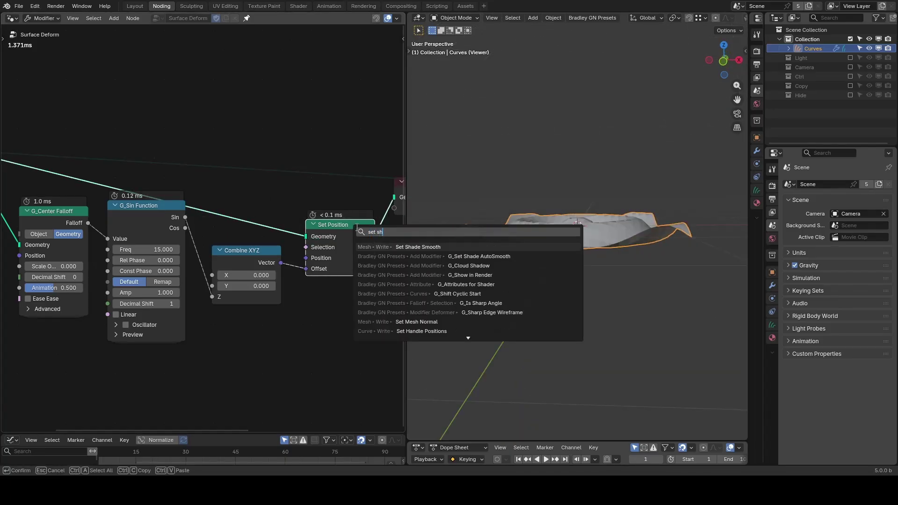
pyautogui.press('Return')
pyautogui.click(304, 214)
# Try a different Rel Phase value on the G_Sin Function node and undo the change
pyautogui.moveTo(94, 292); pyautogui.dragTo(313, 254, button='middle')
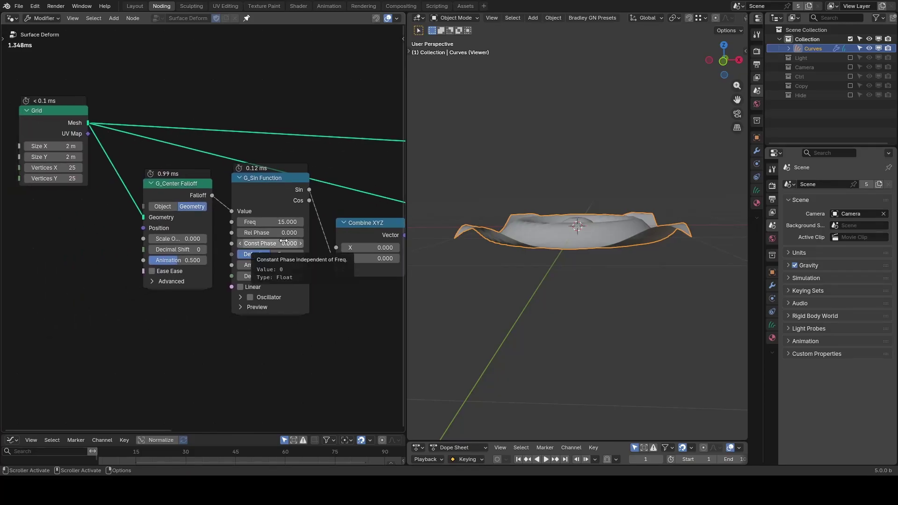
pyautogui.moveTo(275, 233); pyautogui.dragTo(332, 233)
pyautogui.hotkey('ctrl', 'z')
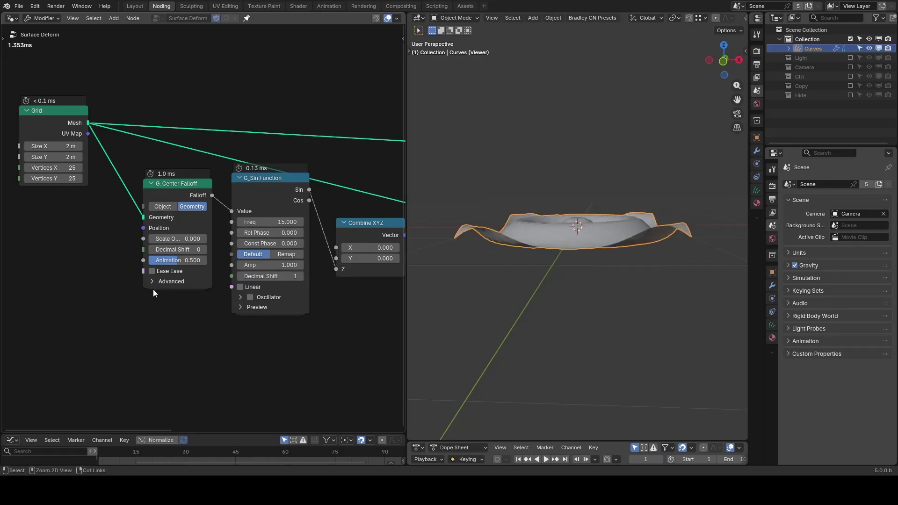
# Add a G_Time Info node with Factor 55 and connect its Time output to the sine function's Rel Phase
pyautogui.hotkey('shift', 'a')
pyautogui.write('time in')
pyautogui.press('Return')
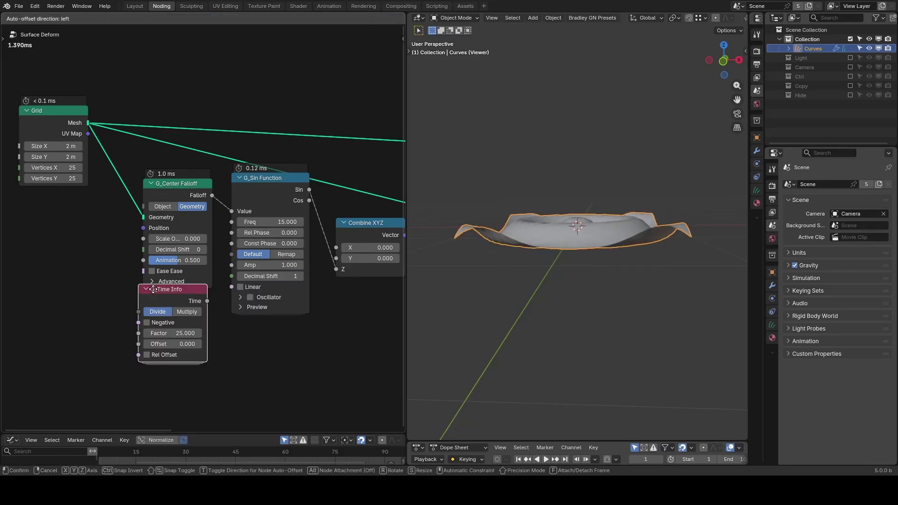
pyautogui.click(99, 310)
pyautogui.moveTo(152, 322); pyautogui.dragTo(225, 232)
pyautogui.moveTo(128, 350); pyautogui.dragTo(189, 344)
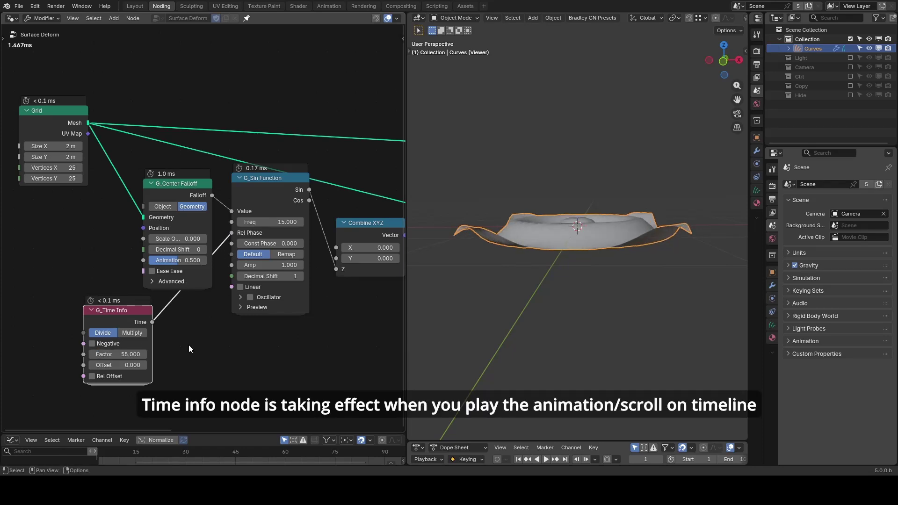
# Insert a Multiply math node between the Sin output and Combine XYZ's Z, using the center falloff as its second value
pyautogui.hotkey('shift', 'a')
pyautogui.write('math mul')
pyautogui.press('Return')
pyautogui.click(252, 202)
pyautogui.moveTo(131, 195); pyautogui.dragTo(251, 263)
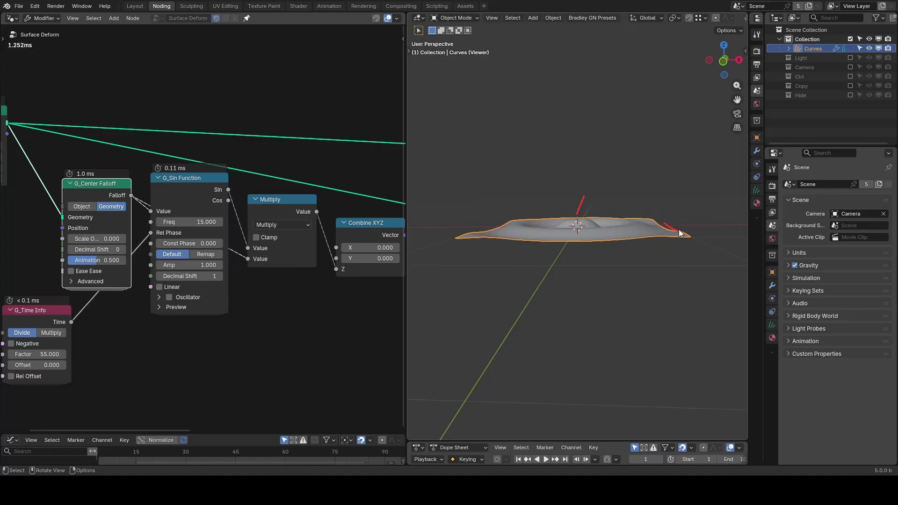
# Erase the red annotation strokes drawn around the rippling surface in the viewport
pyautogui.moveTo(652, 223); pyautogui.dragTo(654, 246, button='middle')
pyautogui.press('d')
pyautogui.moveTo(664, 229); pyautogui.dragTo(542, 204, button='right')
# Add a G_Vector Noise node and connect its Position output to the G_Center Falloff node's Position input
pyautogui.moveTo(112, 225); pyautogui.dragTo(334, 211, button='middle')
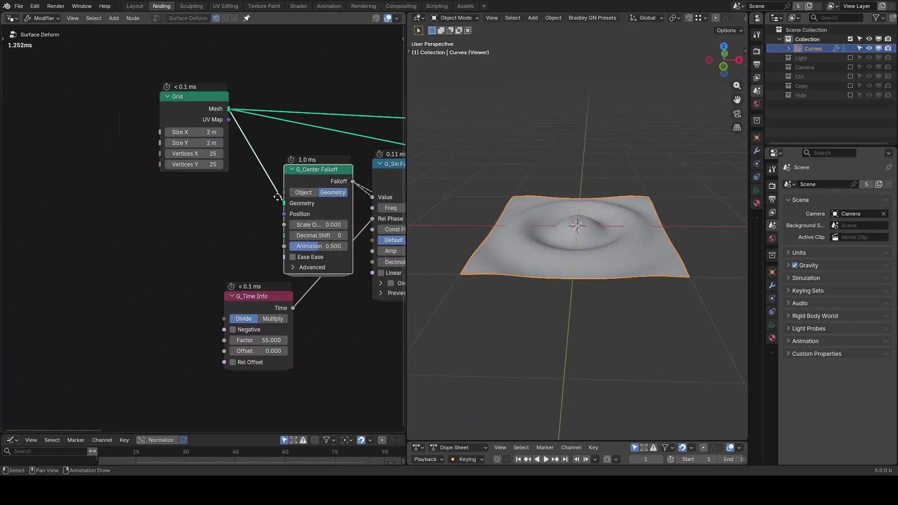
pyautogui.hotkey('shift', 'a')
pyautogui.write('vec n')
pyautogui.press('Return')
pyautogui.click(161, 189)
pyautogui.moveTo(215, 202); pyautogui.dragTo(284, 213)
pyautogui.moveTo(622, 252); pyautogui.dragTo(541, 220, button='middle')
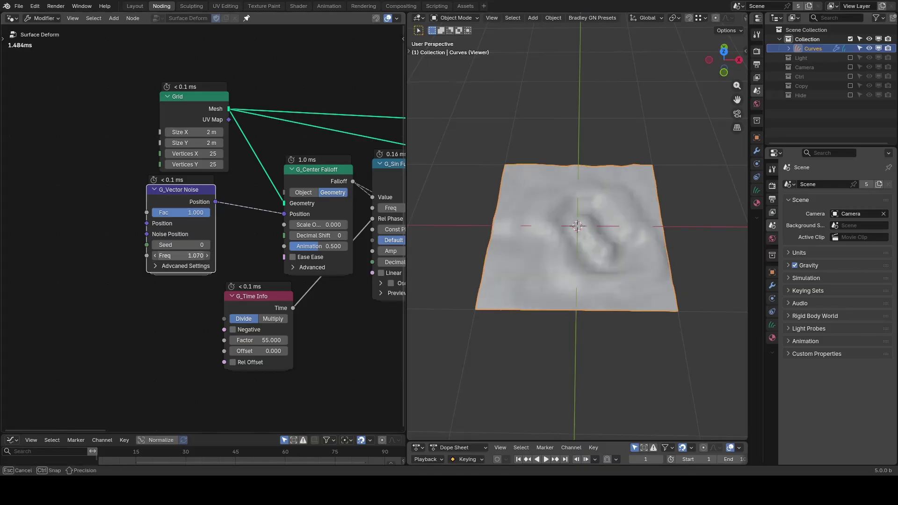
# Expand the vector noise's advanced settings, connect G_Time Info's Time output to Evolution 3D, and preview the animation
pyautogui.moveTo(258, 300); pyautogui.dragTo(51, 329)
pyautogui.click(155, 265)
pyautogui.moveTo(86, 336); pyautogui.dragTo(147, 289)
pyautogui.press('space')
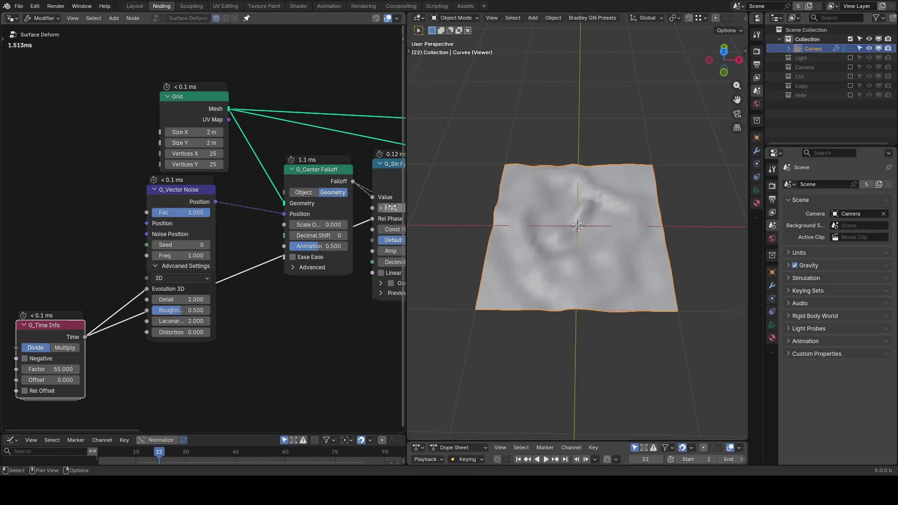
# Try a Freq of 7 on G_Sin Function while the animation plays, and set it back to 15
pyautogui.moveTo(379, 308); pyautogui.dragTo(329, 306, button='middle')
pyautogui.press('space')
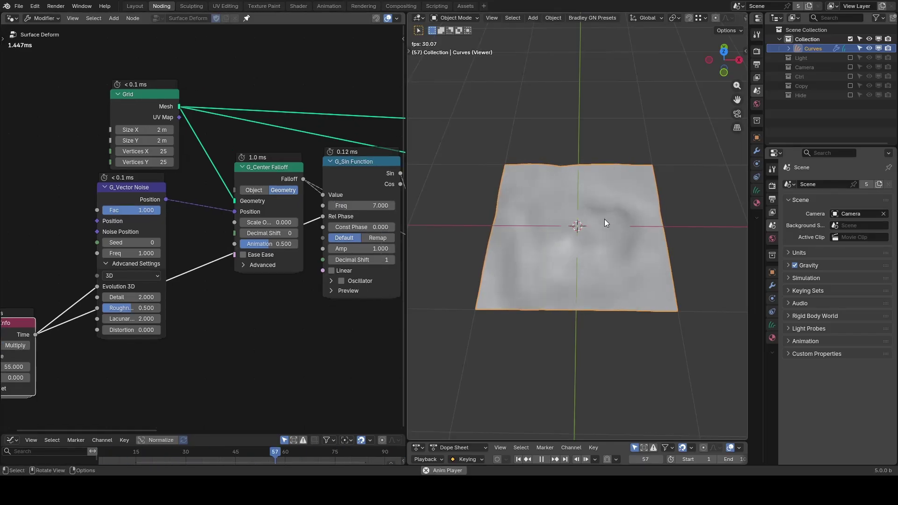
pyautogui.doubleClick(370, 206)
pyautogui.write('15')
pyautogui.press('Return')
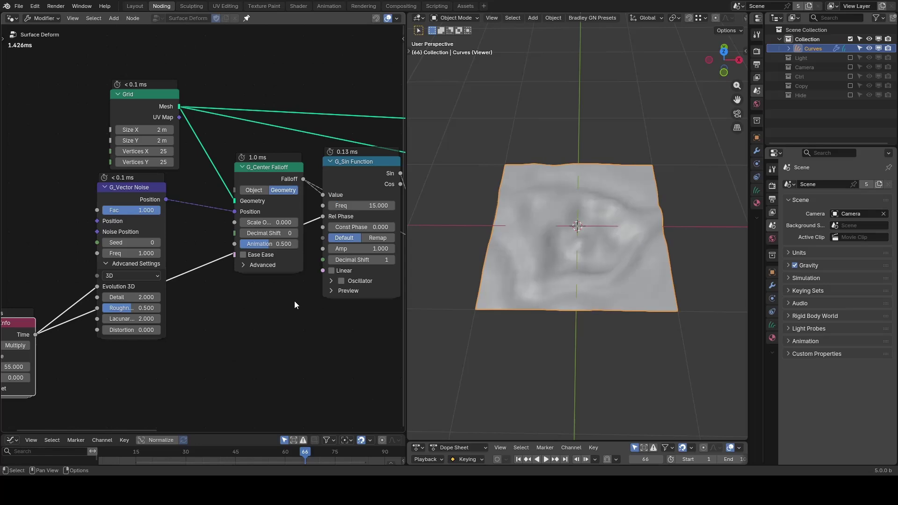
# Play the noise-distorted ripple animation and return the timeline to frame 1
pyautogui.scroll(-3, 323, 322)
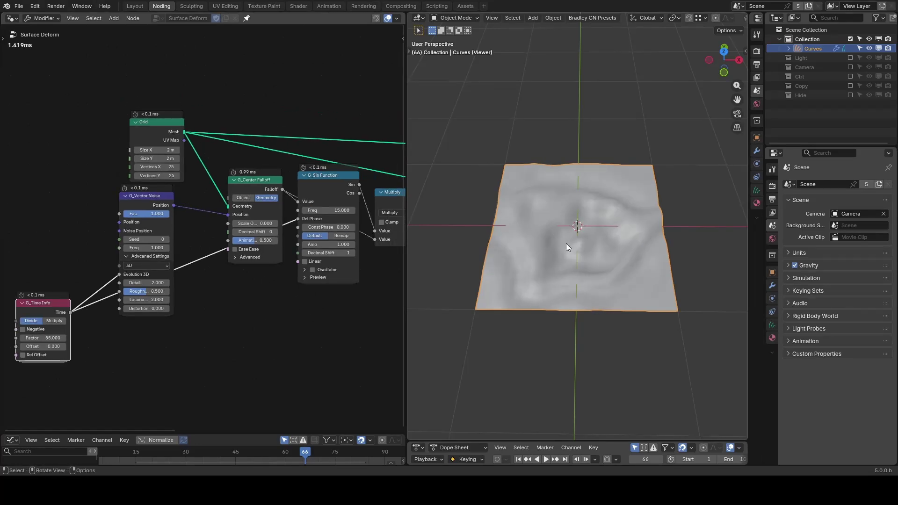
pyautogui.press('space')
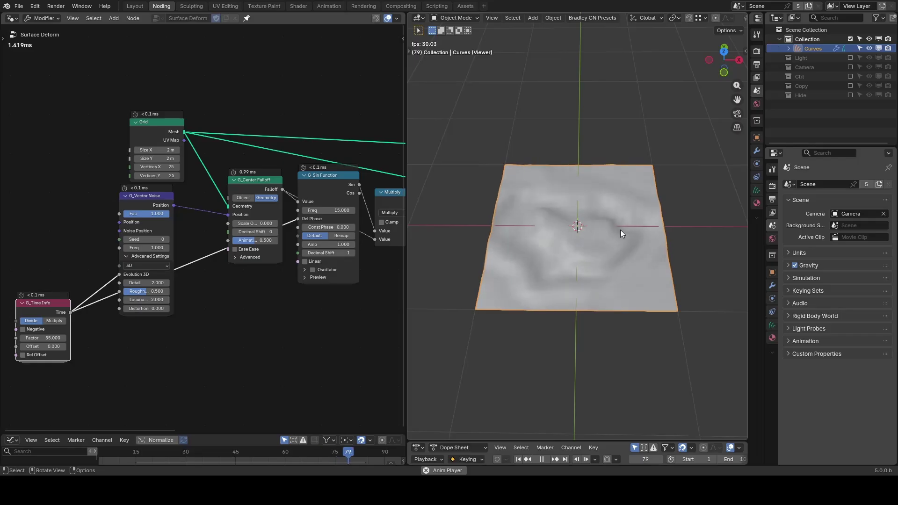
pyautogui.press('space')
pyautogui.hotkey('shift', 'Left')
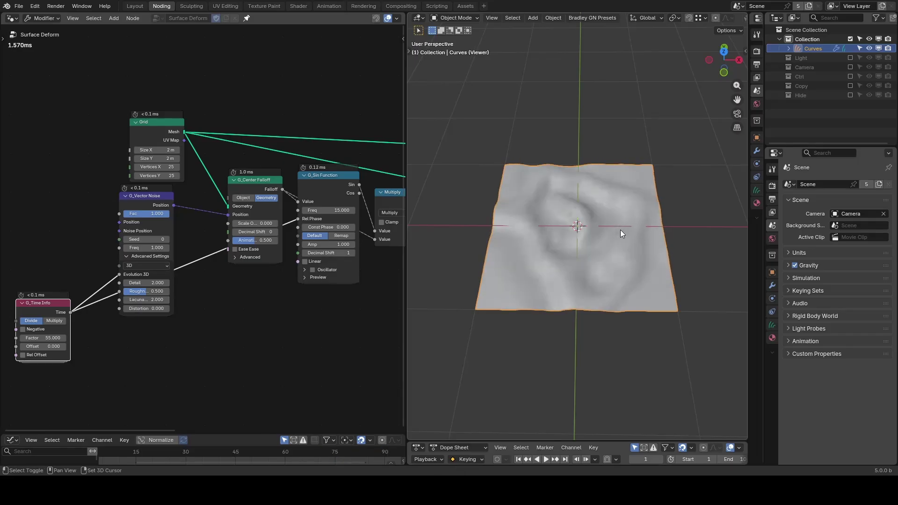
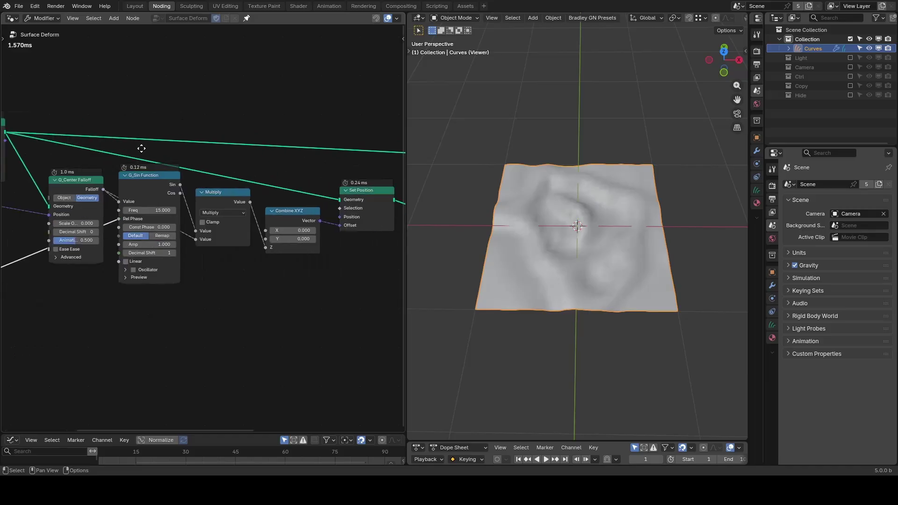
# Add a G_Knit Unit node near the end of the node chain and preview its geometry through the Viewer
pyautogui.moveTo(255, 156); pyautogui.dragTo(198, 165, button='middle')
pyautogui.moveTo(276, 189)
pyautogui.mouseDown()
pyautogui.moveTo(329, 159)
pyautogui.moveTo(323, 172)
pyautogui.mouseUp()
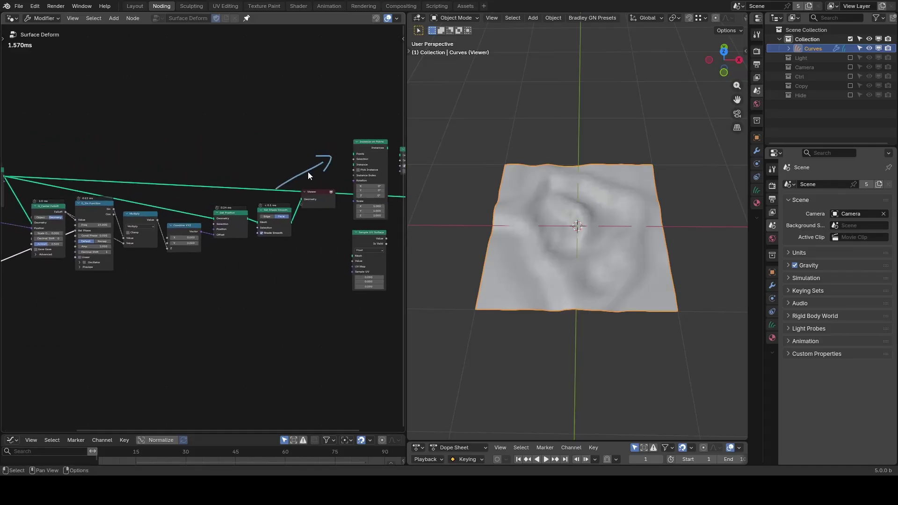
pyautogui.hotkey('shift', 'a')
pyautogui.write('knit')
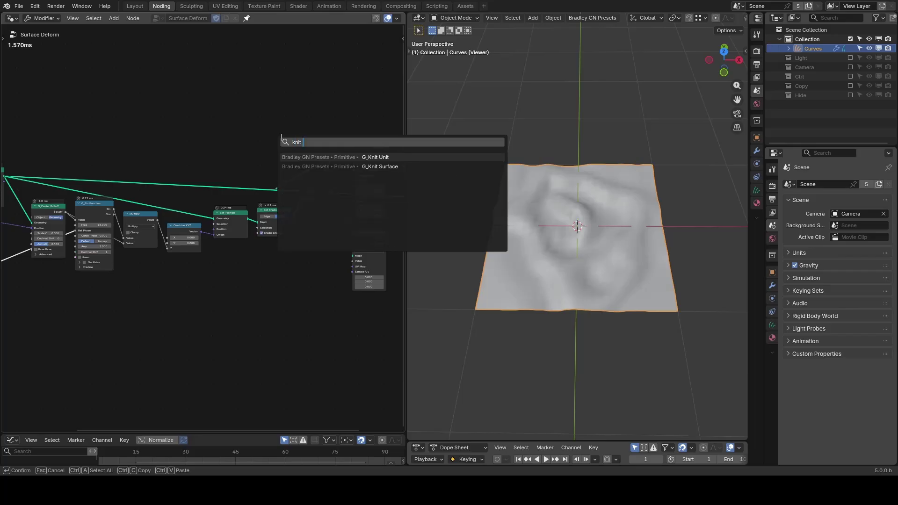
pyautogui.press('Return')
pyautogui.click(256, 146)
pyautogui.scroll(5, 291, 119)
pyautogui.keyDown('ctrl'); pyautogui.keyDown('shift'); pyautogui.click(299, 114); pyautogui.keyUp('shift'); pyautogui.keyUp('ctrl')
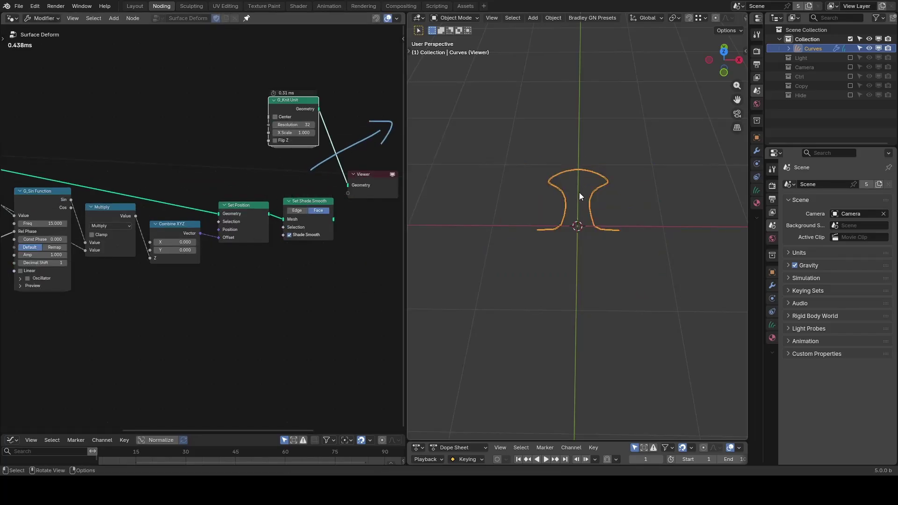
pyautogui.moveTo(10, 198); pyautogui.dragTo(77, 189)
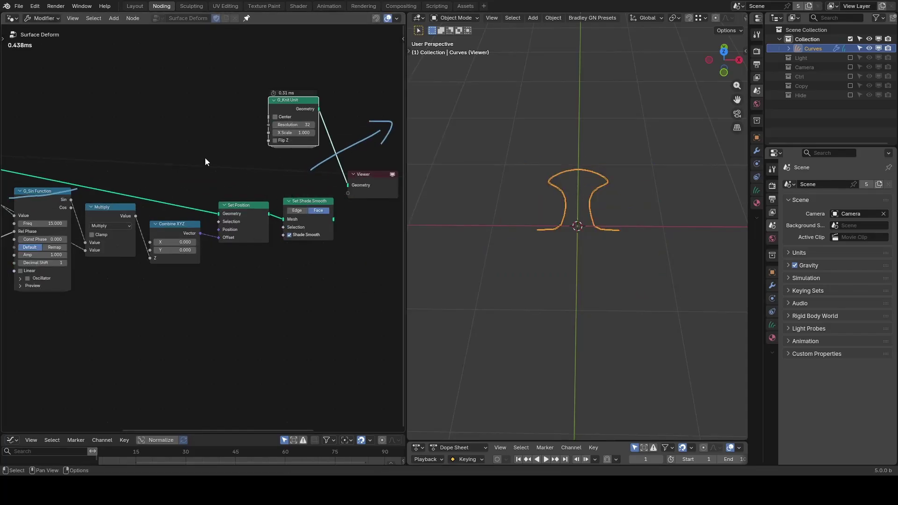
# Insert a Set Curve Radius node between G_Knit Unit and the Viewer with a radius of 0.145 m
pyautogui.moveTo(366, 181)
pyautogui.mouseDown(button='middle')
pyautogui.moveTo(288, 237)
pyautogui.moveTo(222, 237)
pyautogui.mouseUp(button='middle')
pyautogui.hotkey('shift', 'a')
pyautogui.write('set cu r')
pyautogui.press('Return')
pyautogui.click(210, 147)
pyautogui.moveTo(238, 175); pyautogui.dragTo(593, 228)
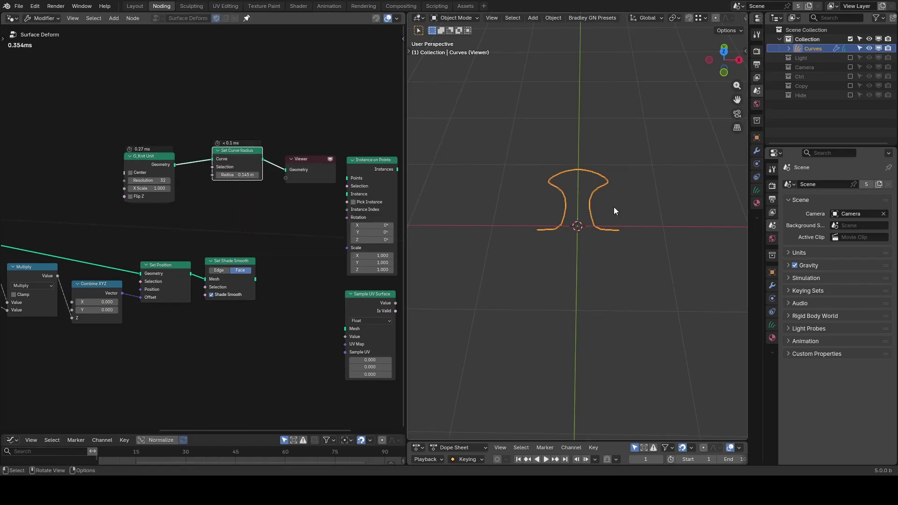
# In the EEVEE render settings, compare the Strip and Cylinder curve shapes and set the shape to Strip
pyautogui.click(773, 186)
pyautogui.click(825, 352)
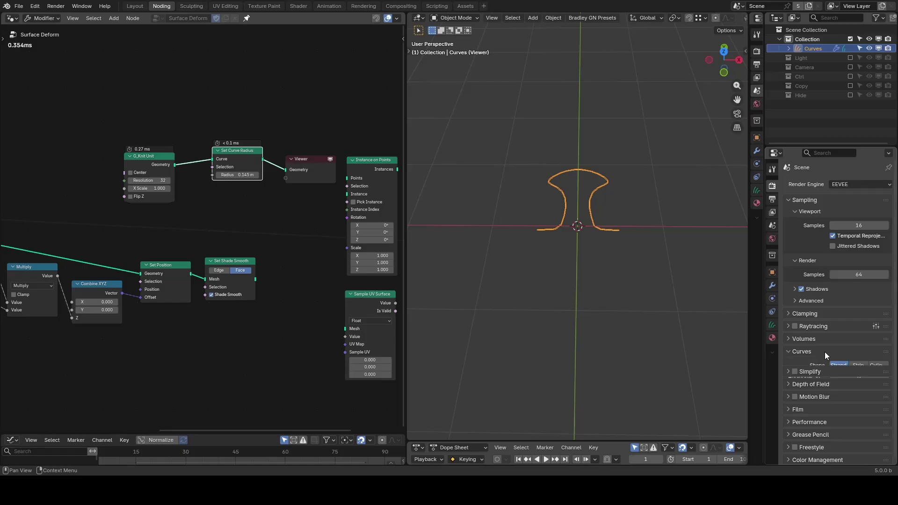
pyautogui.click(865, 366)
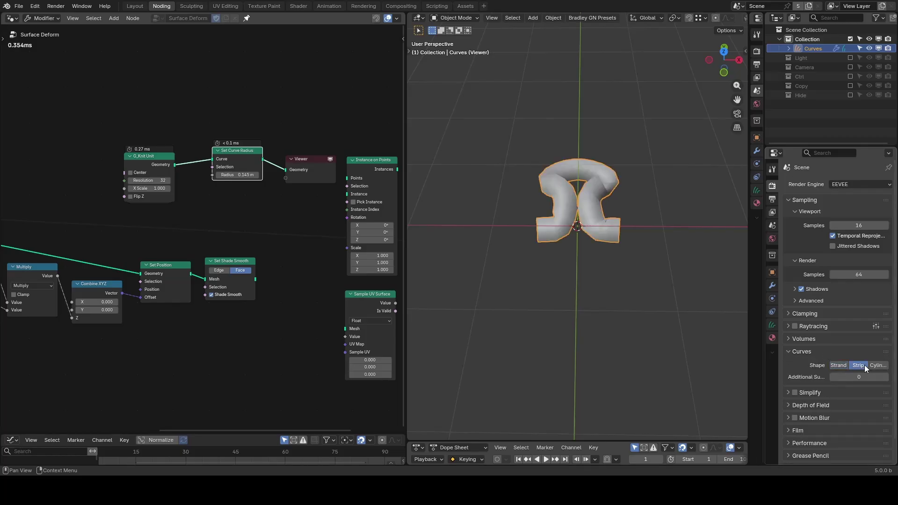
pyautogui.click(877, 366)
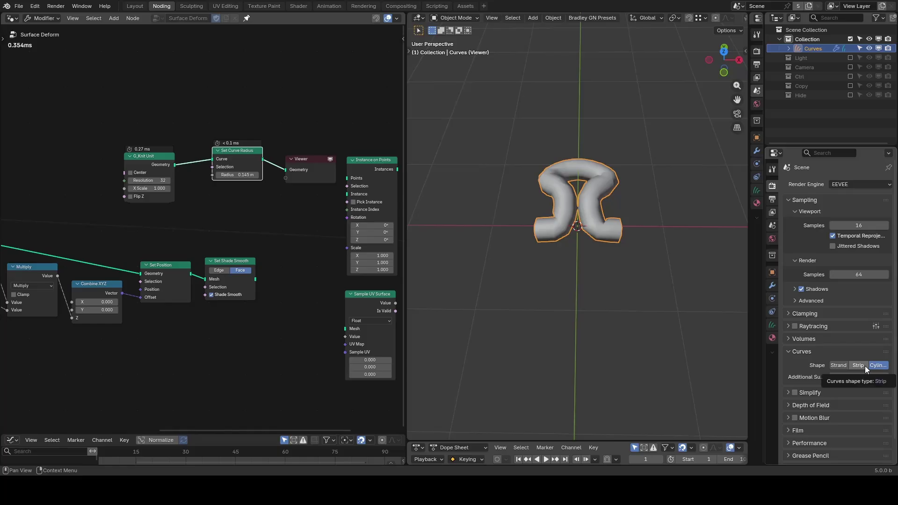
pyautogui.click(865, 365)
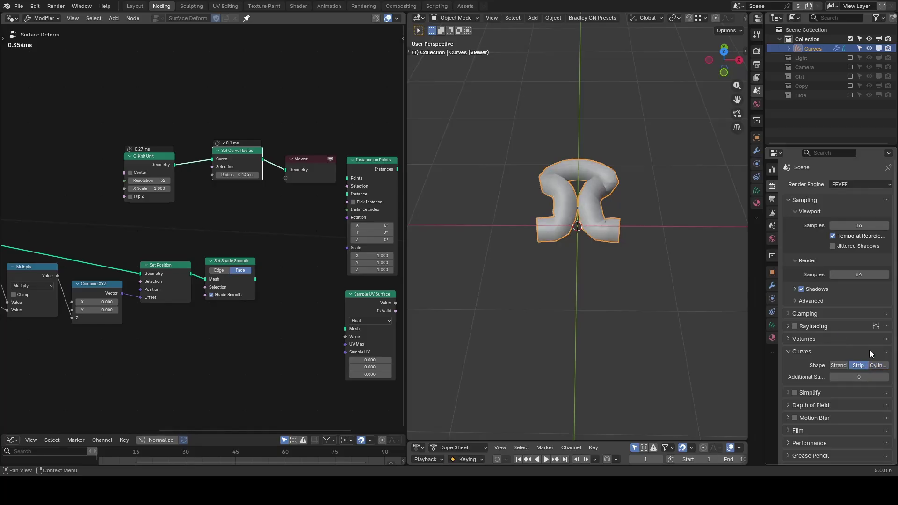
pyautogui.click(837, 185)
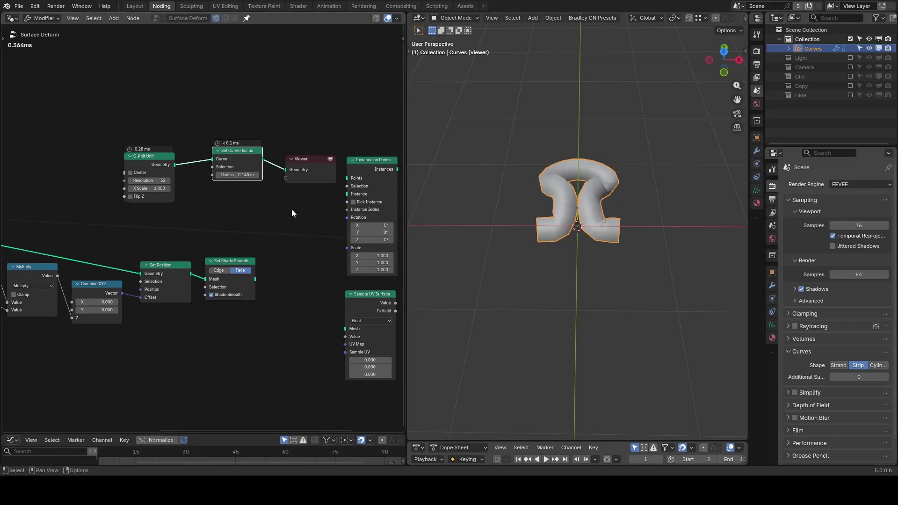
# Connect Set Shade Smooth to the Group Output and move the knit, Instance on Points and Sample UV Surface nodes below the main chain
pyautogui.keyDown('alt'); pyautogui.keyDown('shift'); pyautogui.click(242, 261); pyautogui.keyUp('shift'); pyautogui.keyUp('alt')
pyautogui.moveTo(307, 201); pyautogui.dragTo(172, 149)
pyautogui.press('g')
pyautogui.click(172, 341)
pyautogui.moveTo(254, 336); pyautogui.dragTo(212, 309, button='middle')
pyautogui.moveTo(318, 276); pyautogui.dragTo(317, 416)
pyautogui.moveTo(333, 145); pyautogui.dragTo(352, 262)
pyautogui.moveTo(352, 262); pyautogui.dragTo(331, 252, button='middle')
# Add a G_Face Points node in UV mode and underline its Rotation output and Instance on Points' Rotation input with annotations
pyautogui.press('d')
pyautogui.moveTo(298, 299); pyautogui.dragTo(322, 303)
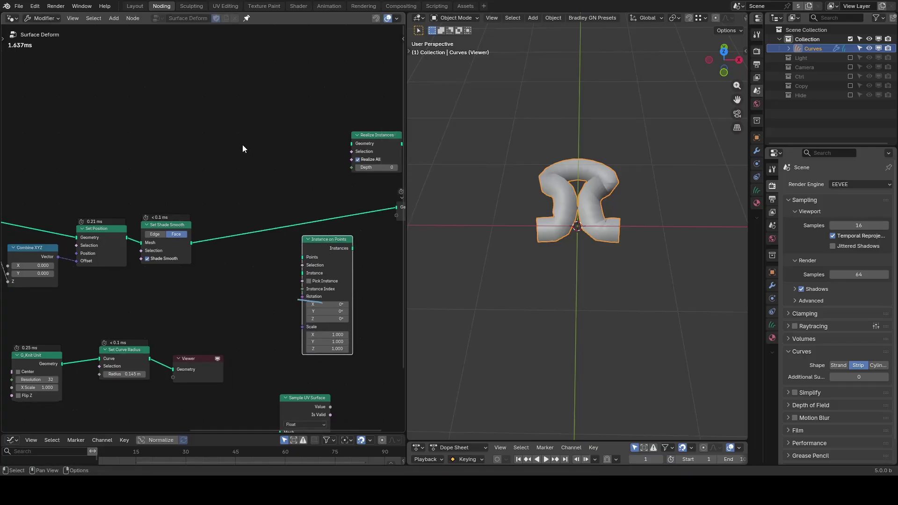
pyautogui.hotkey('shift', 'a')
pyautogui.write('face points')
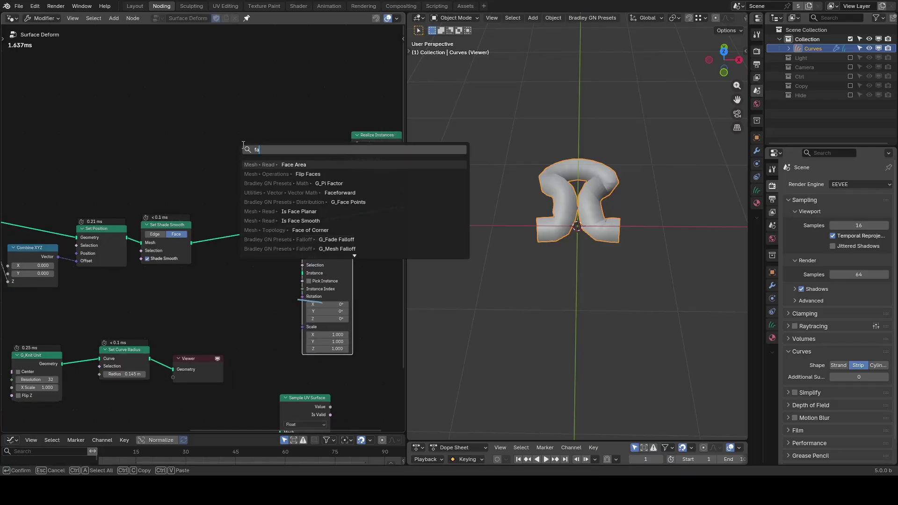
pyautogui.press('Return')
pyautogui.click(221, 91)
pyautogui.click(234, 146)
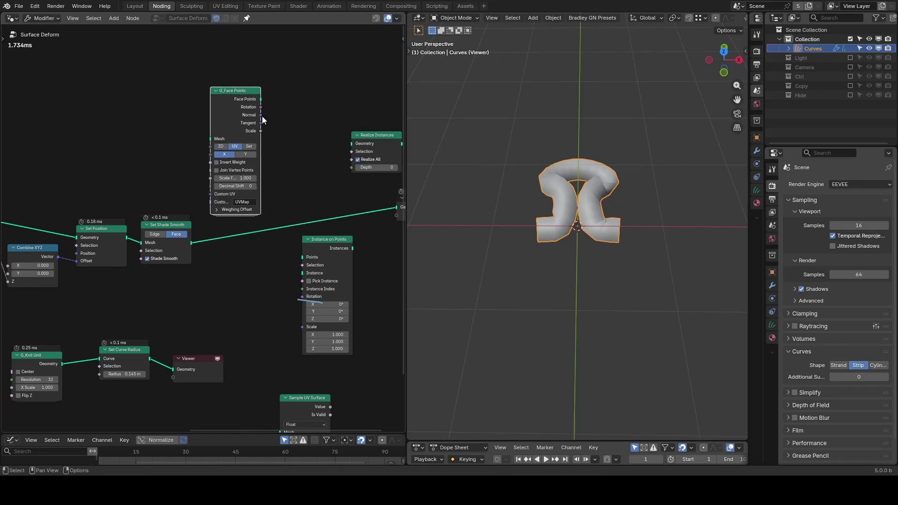
pyautogui.press('d')
pyautogui.moveTo(259, 111); pyautogui.dragTo(285, 110)
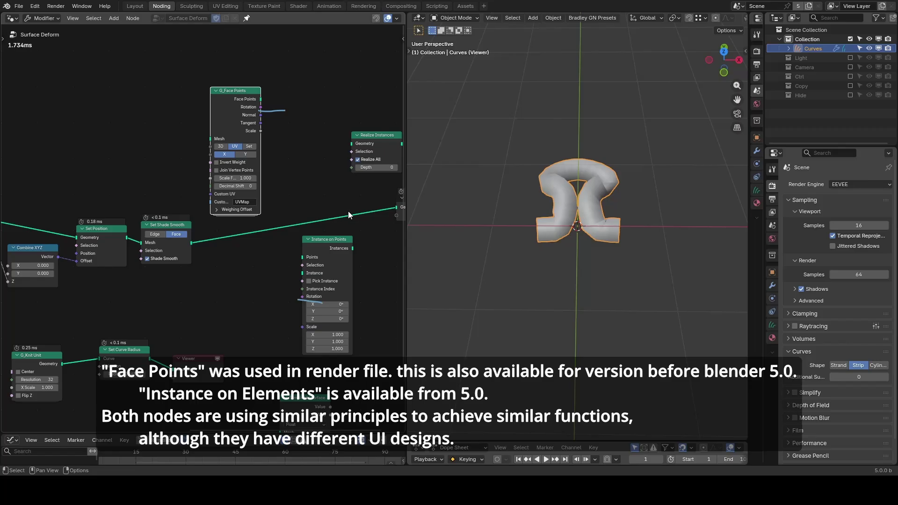
# Add an Instance on Elements node and draw annotation arrows to it from G_Face Points and Instance on Points
pyautogui.moveTo(348, 215); pyautogui.dragTo(336, 209, button='middle')
pyautogui.hotkey('shift', 'a')
pyautogui.click(293, 127)
pyautogui.write('ioe')
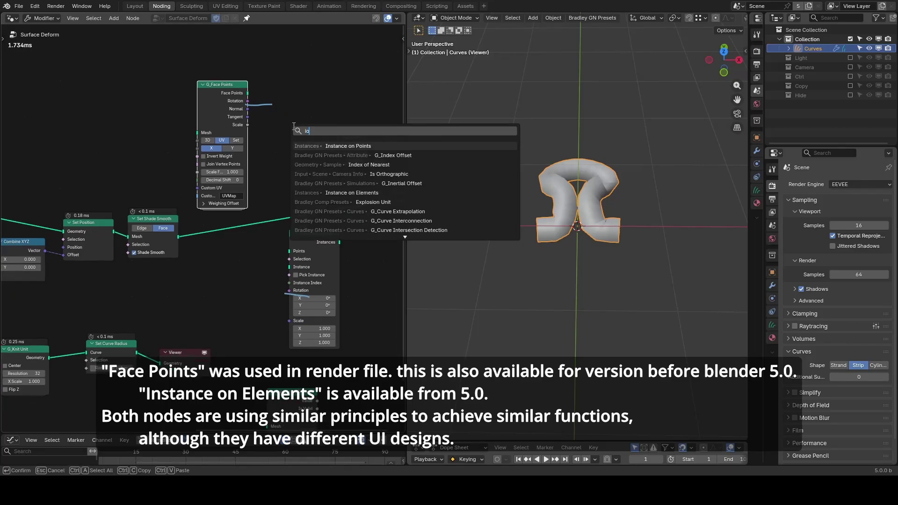
pyautogui.press('Return')
pyautogui.click(305, 45)
pyautogui.moveTo(228, 99); pyautogui.dragTo(274, 78)
pyautogui.moveTo(274, 244)
pyautogui.mouseDown()
pyautogui.moveTo(283, 124)
pyautogui.moveTo(280, 136)
pyautogui.mouseUp()
pyautogui.moveTo(321, 57); pyautogui.dragTo(320, 52)
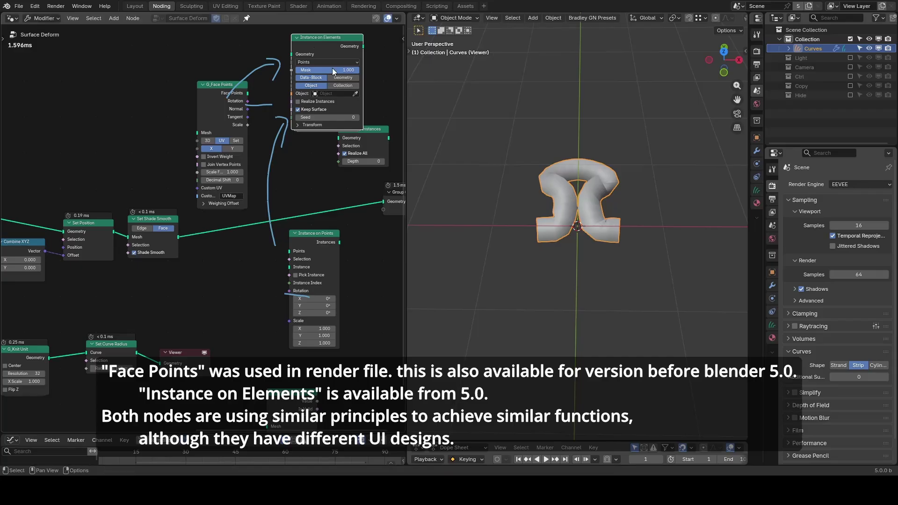
# Delete the Realize Instances, G_Face Points and Instance on Points nodes and erase the annotations in the node editor
pyautogui.moveTo(325, 149); pyautogui.dragTo(292, 172, button='middle')
pyautogui.moveTo(336, 159)
pyautogui.mouseDown()
pyautogui.moveTo(366, 140)
pyautogui.moveTo(323, 120)
pyautogui.mouseUp()
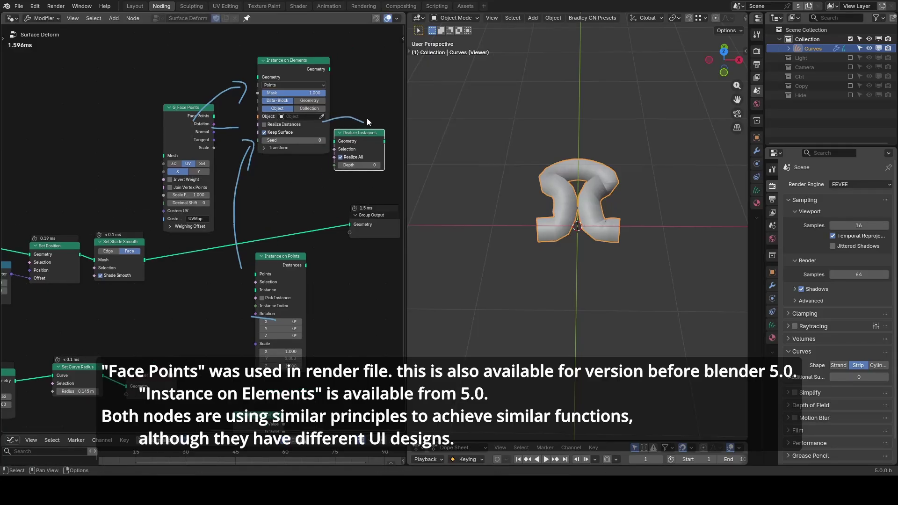
pyautogui.press('Delete')
pyautogui.moveTo(246, 77); pyautogui.dragTo(177, 217)
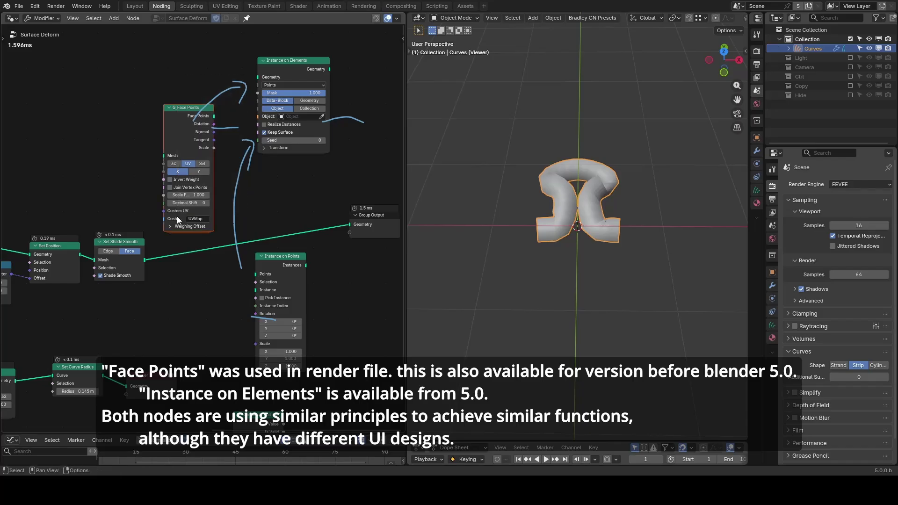
pyautogui.press('Delete')
pyautogui.moveTo(294, 213); pyautogui.dragTo(231, 335)
pyautogui.press('Delete')
pyautogui.moveTo(240, 82)
pyautogui.mouseDown(button='right')
pyautogui.moveTo(225, 88)
pyautogui.moveTo(248, 190)
pyautogui.moveTo(341, 128)
pyautogui.moveTo(305, 157)
pyautogui.mouseUp(button='right')
# Insert Instance on Elements between Set Shade Smooth and Group Output, and set it to Faces with Geometry as the instance source
pyautogui.moveTo(277, 77); pyautogui.dragTo(222, 245)
pyautogui.moveTo(151, 296); pyautogui.dragTo(234, 237, button='middle')
pyautogui.scroll(2, 234, 237)
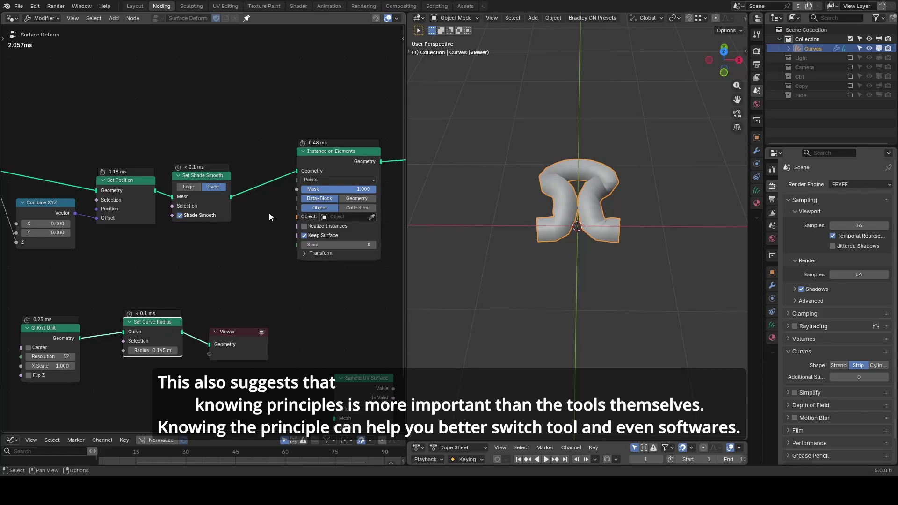
pyautogui.click(327, 179)
pyautogui.click(332, 222)
pyautogui.click(352, 199)
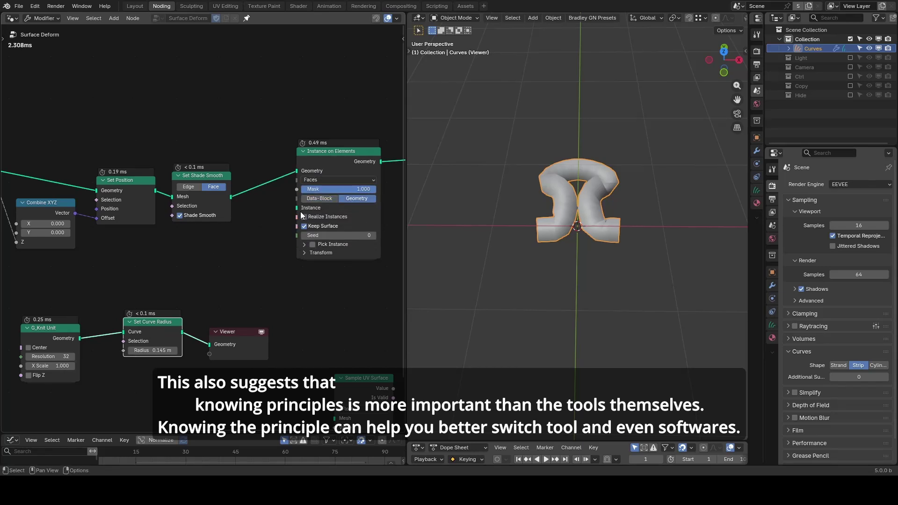
# Connect Set Curve Radius to the Instance input of Instance on Elements and delete the Viewer node
pyautogui.moveTo(182, 331); pyautogui.dragTo(296, 208)
pyautogui.click(248, 342)
pyautogui.press('x')
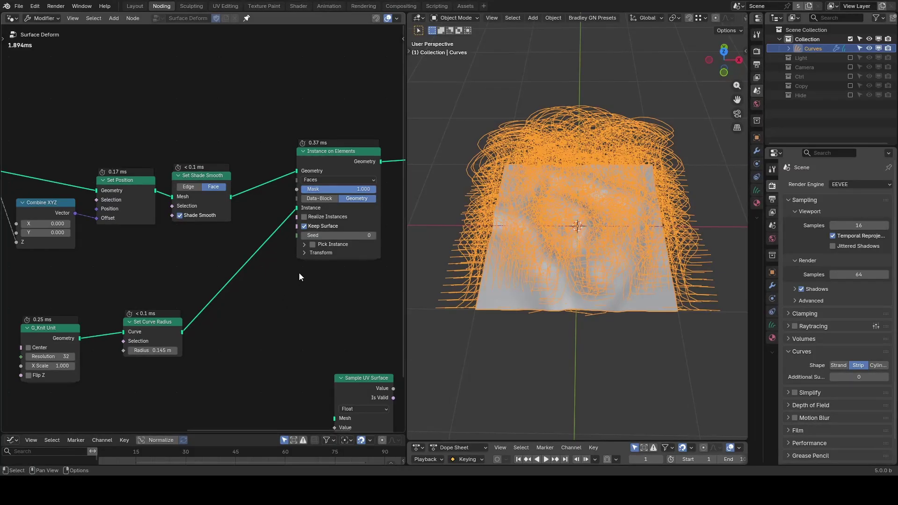
# On Instance on Elements, disable Keep Surface and enable Realize Instances and Scale by Face Area
pyautogui.click(305, 227)
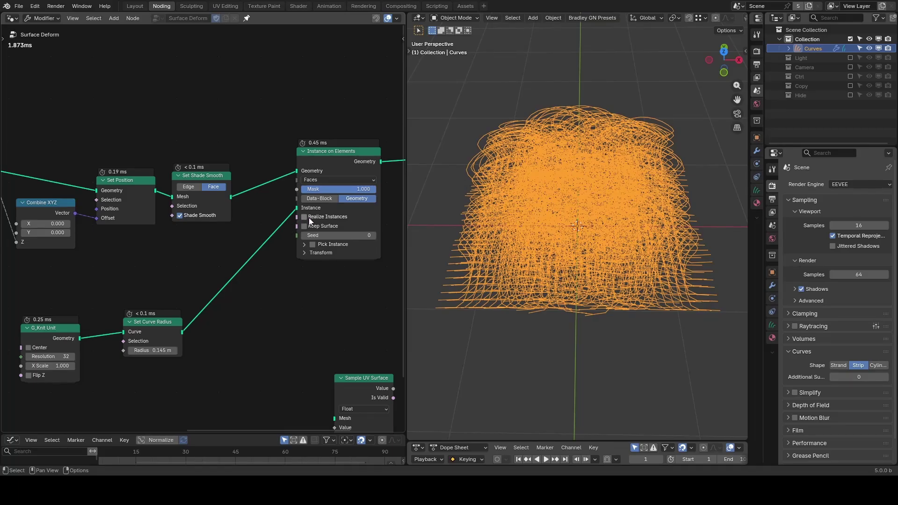
pyautogui.click(308, 217)
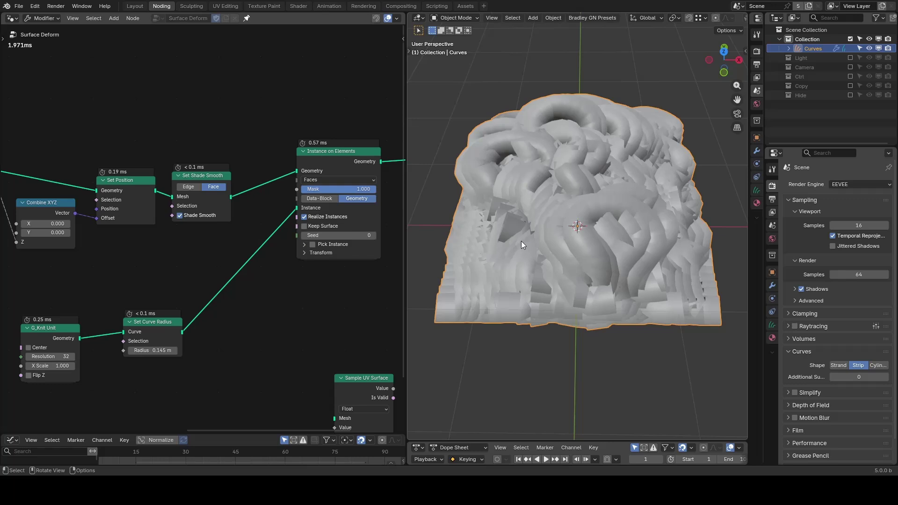
pyautogui.click(327, 253)
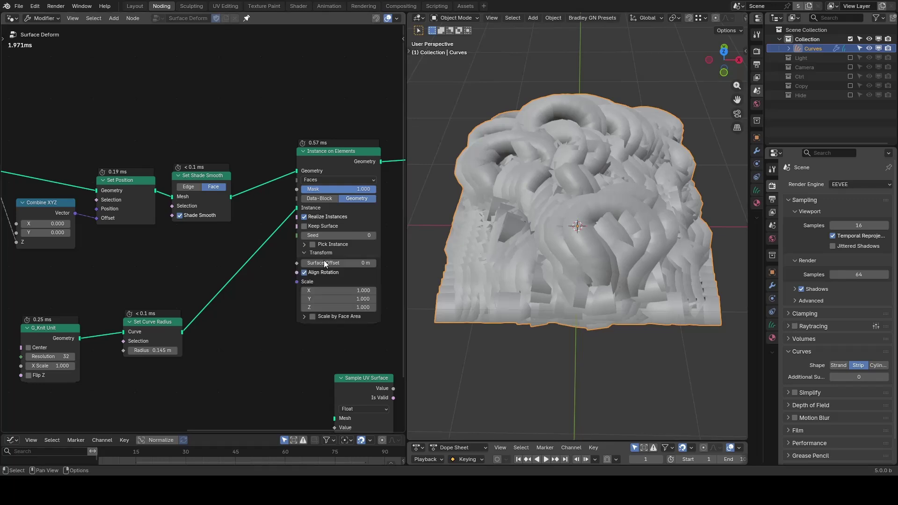
pyautogui.click(313, 316)
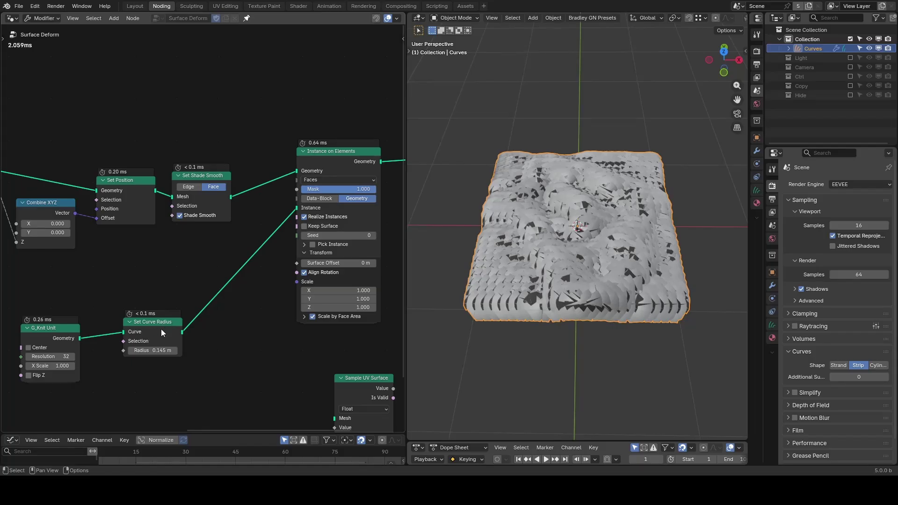
pyautogui.scroll(-1, 159, 328)
pyautogui.moveTo(183, 322); pyautogui.dragTo(116, 321, button='middle')
pyautogui.scroll(-1, 100, 271)
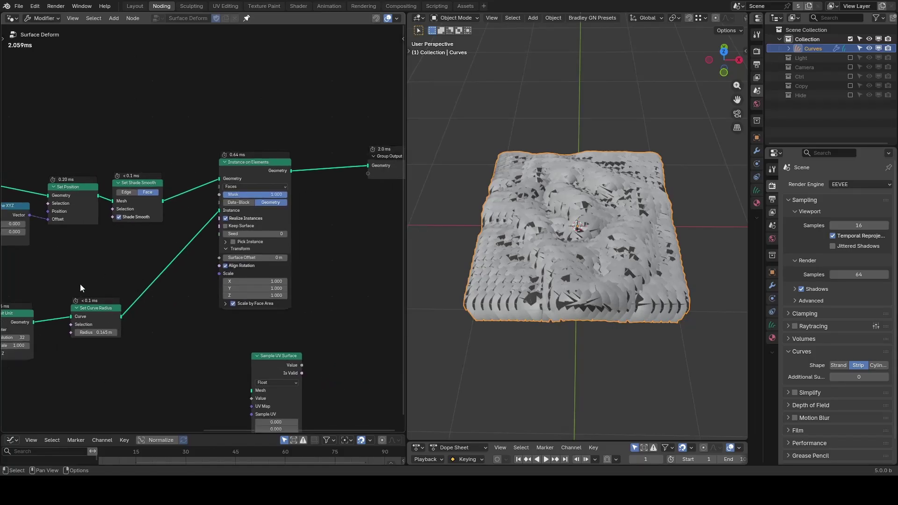
# Detach Set Curve Radius from the instance link and insert G_Set Curve Radius between Instance on Elements and Group Output
pyautogui.keyDown('alt'); pyautogui.moveTo(94, 312); pyautogui.dragTo(341, 187); pyautogui.keyUp('alt')
pyautogui.moveTo(339, 223); pyautogui.dragTo(243, 243, button='middle')
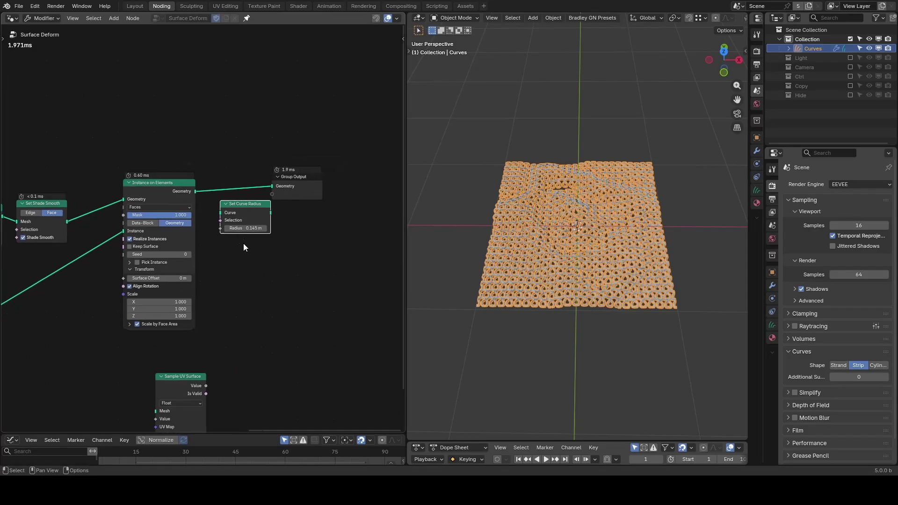
pyautogui.scroll(3, 243, 243)
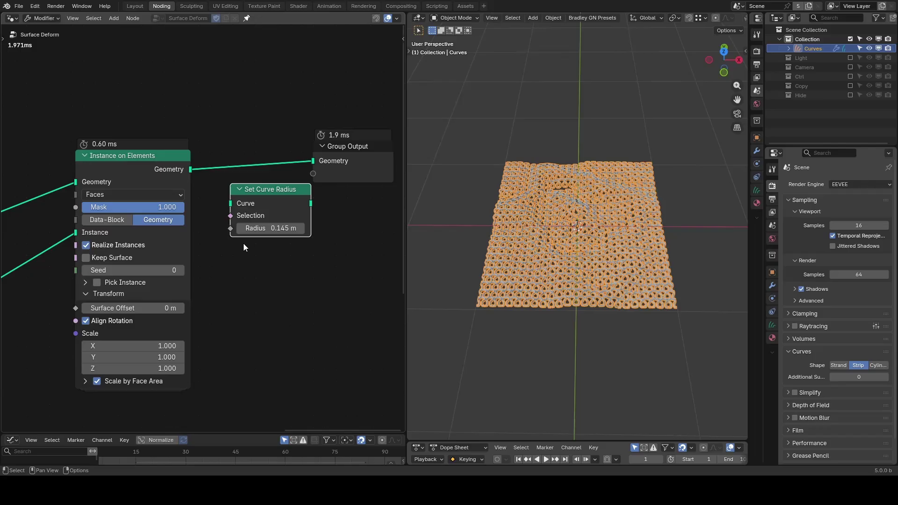
pyautogui.hotkey('shift', 'a')
pyautogui.write('gscr')
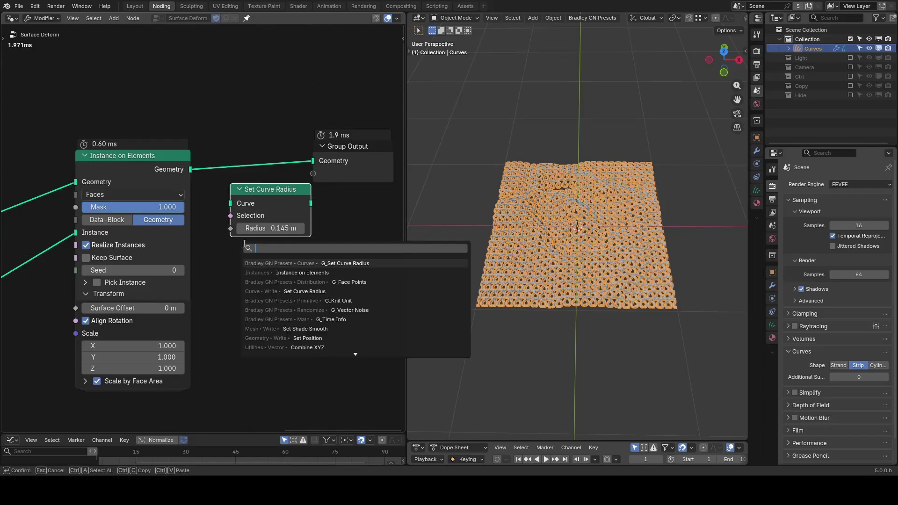
pyautogui.click(270, 272)
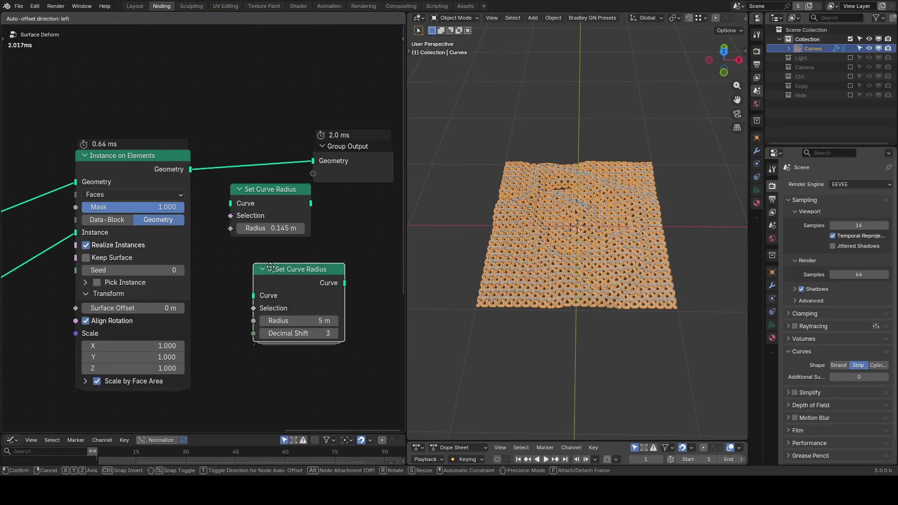
pyautogui.click(216, 131)
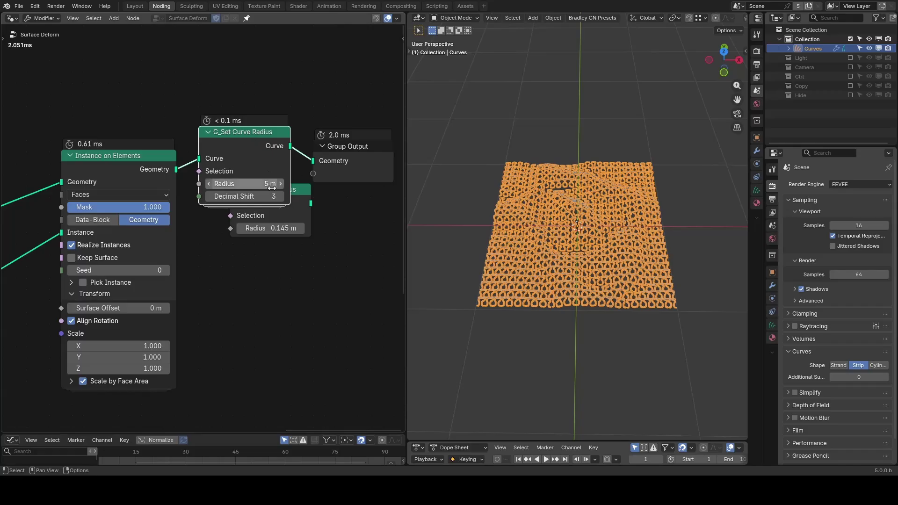
# Set the G_Set Curve Radius radius to 18.9 m and delete the detached Set Curve Radius node
pyautogui.moveTo(241, 184); pyautogui.dragTo(267, 185)
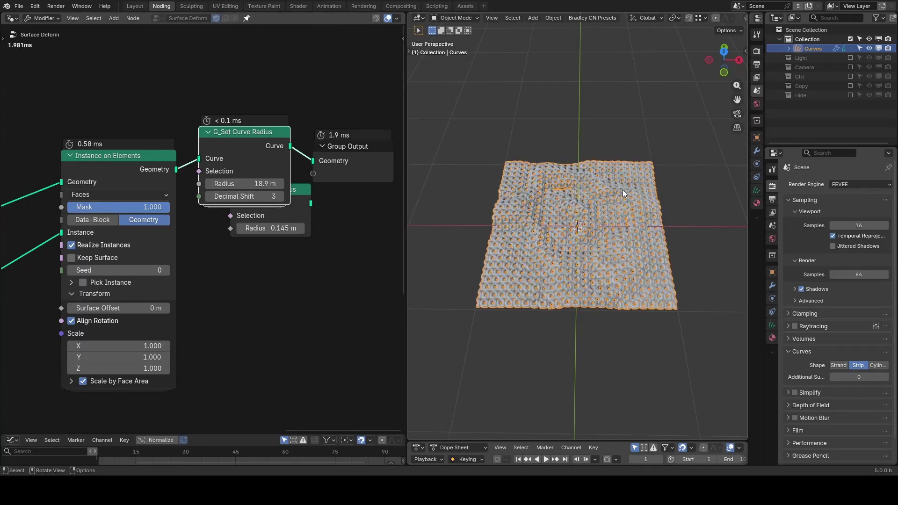
pyautogui.moveTo(295, 213); pyautogui.dragTo(285, 260)
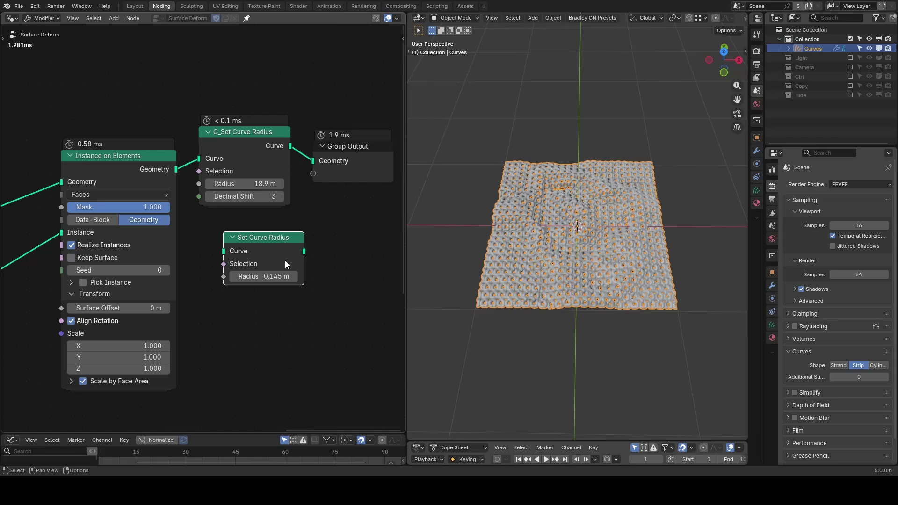
pyautogui.press('x')
pyautogui.scroll(4, 572, 244)
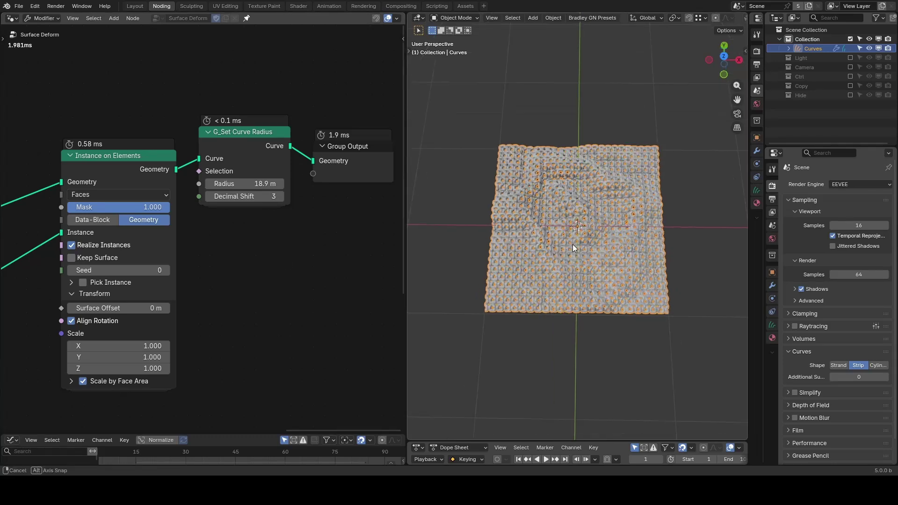
pyautogui.scroll(5, 579, 232)
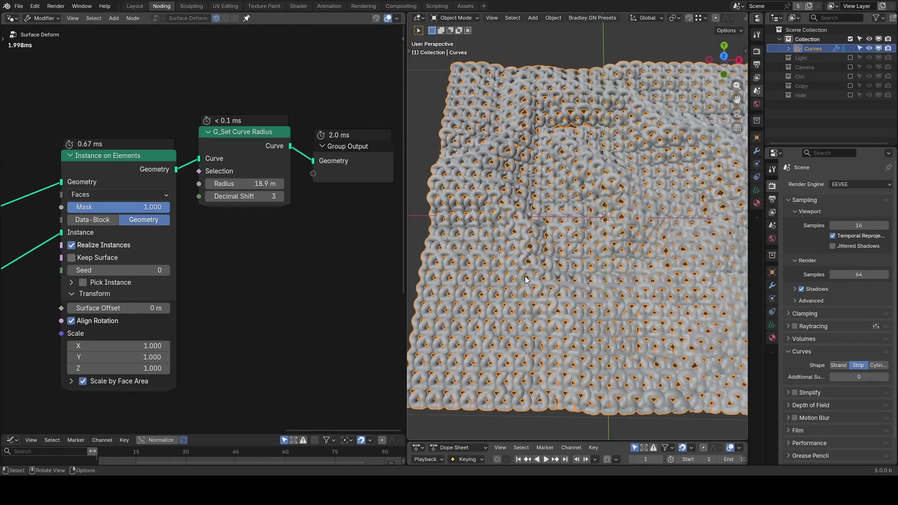
pyautogui.keyDown('shift'); pyautogui.moveTo(484, 299); pyautogui.dragTo(585, 210, button='middle'); pyautogui.keyUp('shift')
pyautogui.scroll(3, 562, 279)
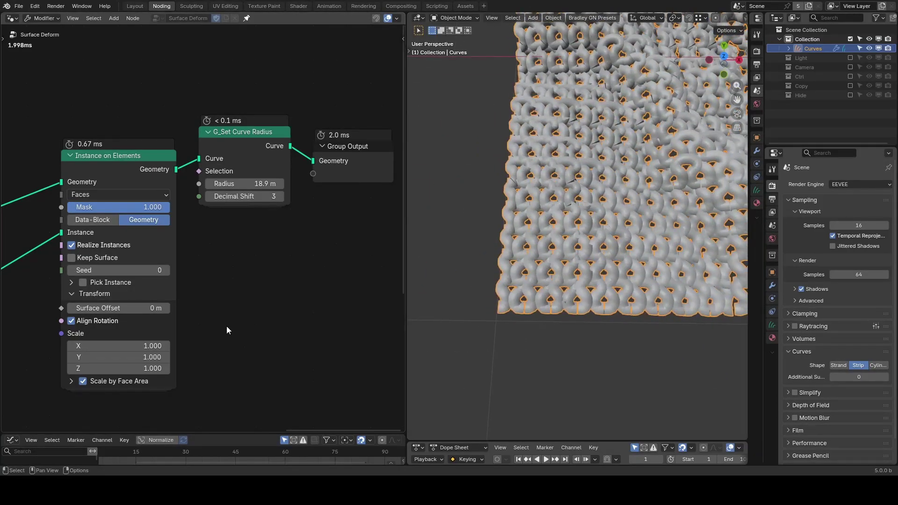
# Set the Scale by Face Area multiplier to 1.460 on Instance on Elements and the G_Set Curve Radius radius to 5 m
pyautogui.moveTo(226, 326); pyautogui.dragTo(282, 254, button='middle')
pyautogui.click(127, 309)
pyautogui.moveTo(153, 324); pyautogui.dragTo(134, 323)
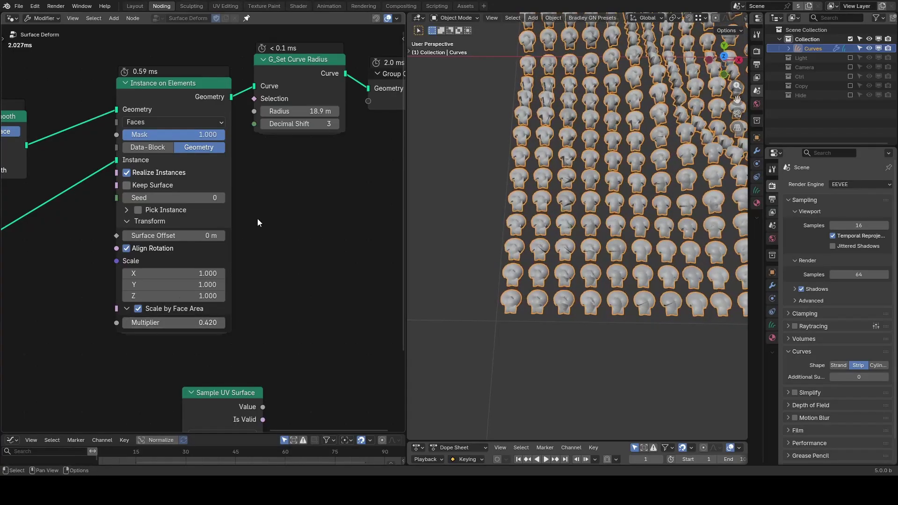
pyautogui.click(304, 113)
pyautogui.write('5')
pyautogui.press('Return')
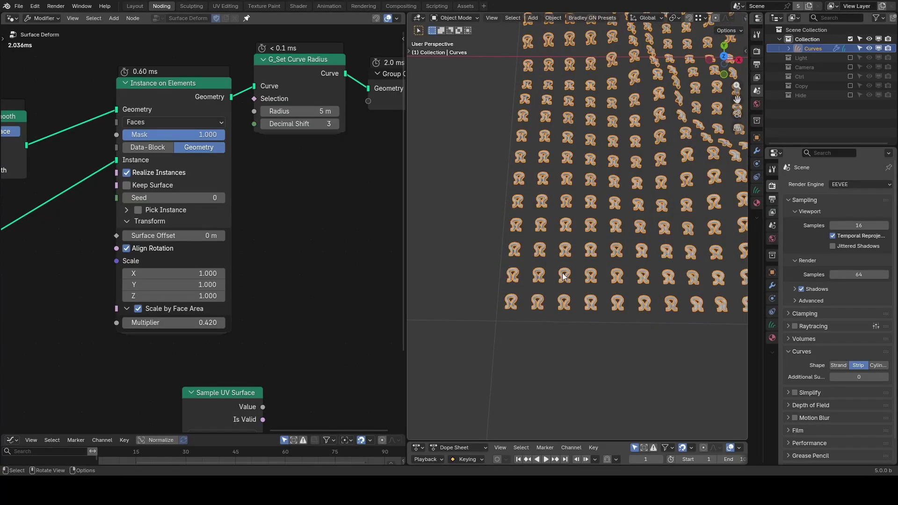
pyautogui.moveTo(173, 323); pyautogui.dragTo(243, 322)
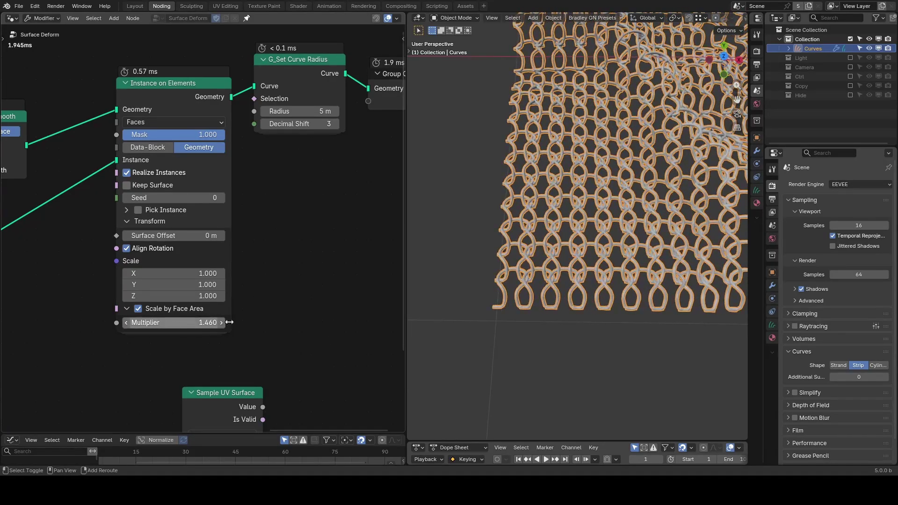
pyautogui.press('d')
pyautogui.moveTo(504, 291); pyautogui.dragTo(512, 270)
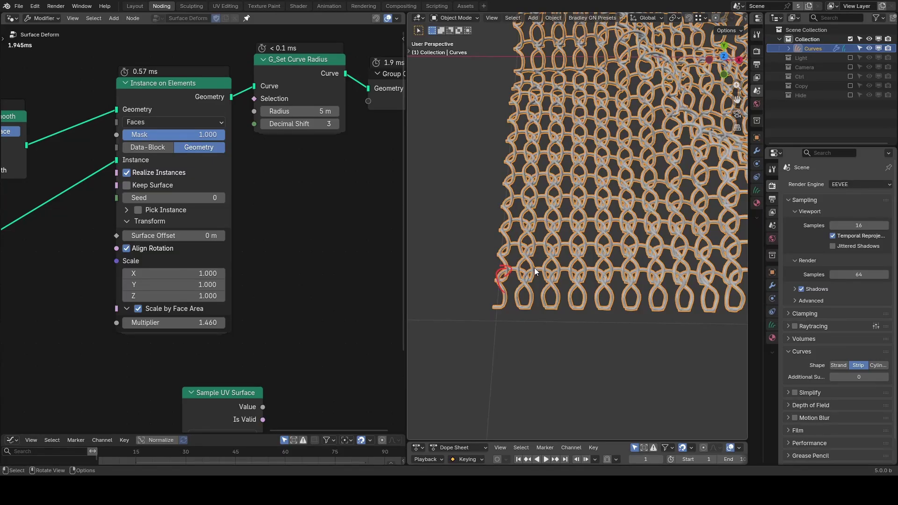
pyautogui.hotkey('ctrl', 'z')
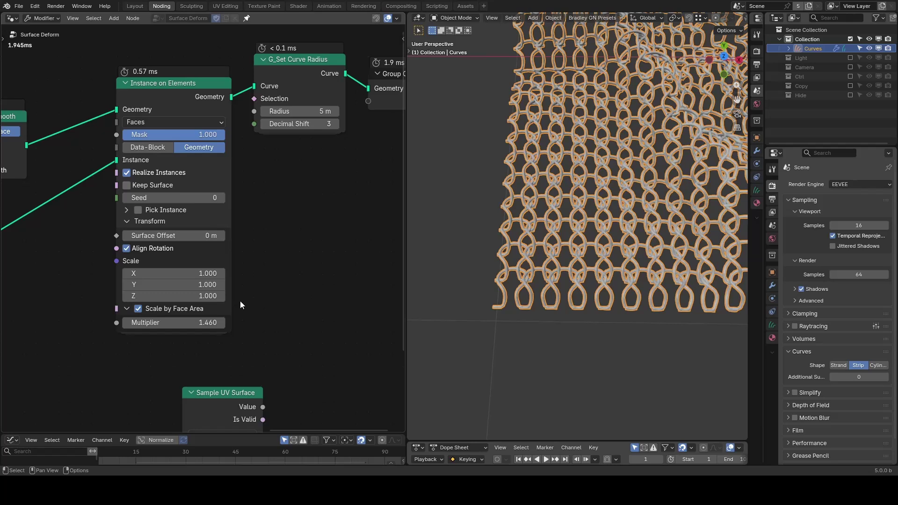
# Set the Instance on Elements scale to X 0.750 and Y 1.150, and the G_Set Curve Radius radius to 12.6 m
pyautogui.moveTo(178, 273); pyautogui.dragTo(193, 285)
pyautogui.moveTo(300, 112); pyautogui.dragTo(335, 112)
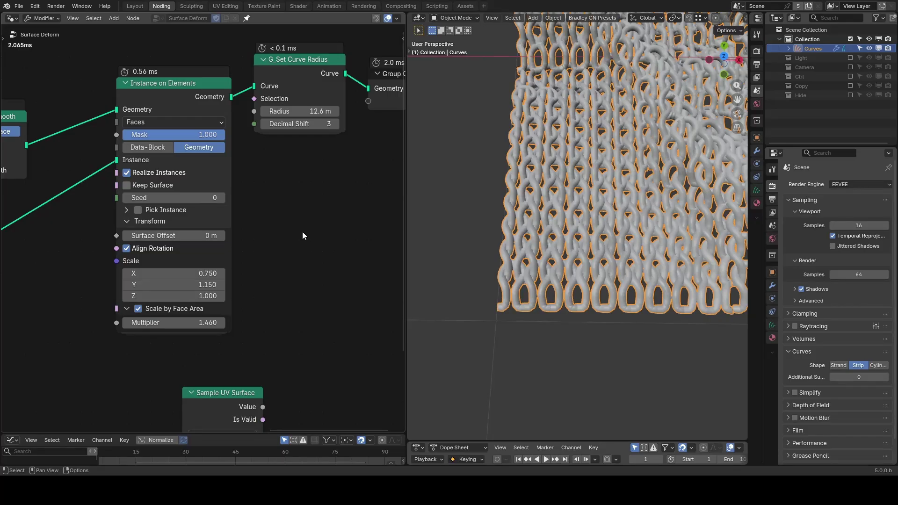
pyautogui.moveTo(82, 310); pyautogui.dragTo(109, 309)
# Insert Subdivide Mesh between Set Shade Smooth and Instance on Elements and set the curve radius to 7.28 m
pyautogui.moveTo(59, 206); pyautogui.dragTo(120, 268, button='middle')
pyautogui.hotkey('shift', 'a')
pyautogui.write('subdiv')
pyautogui.press('Return')
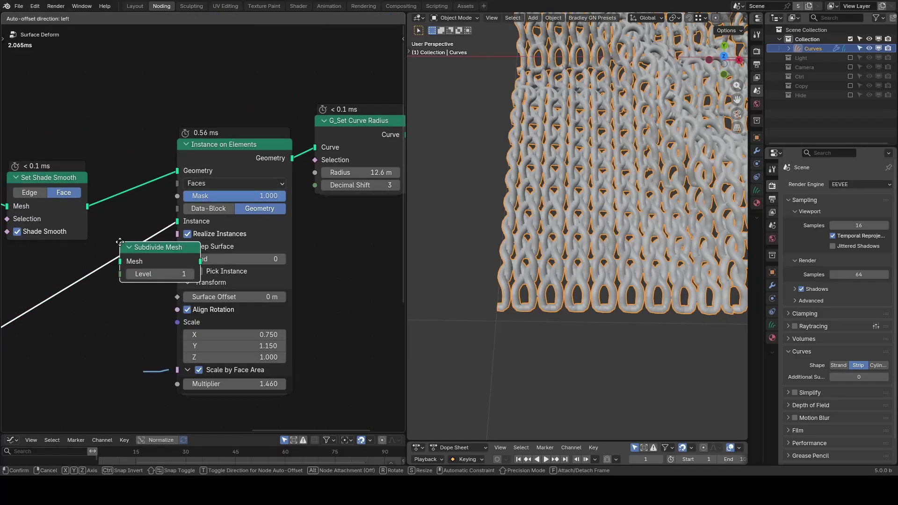
pyautogui.click(118, 169)
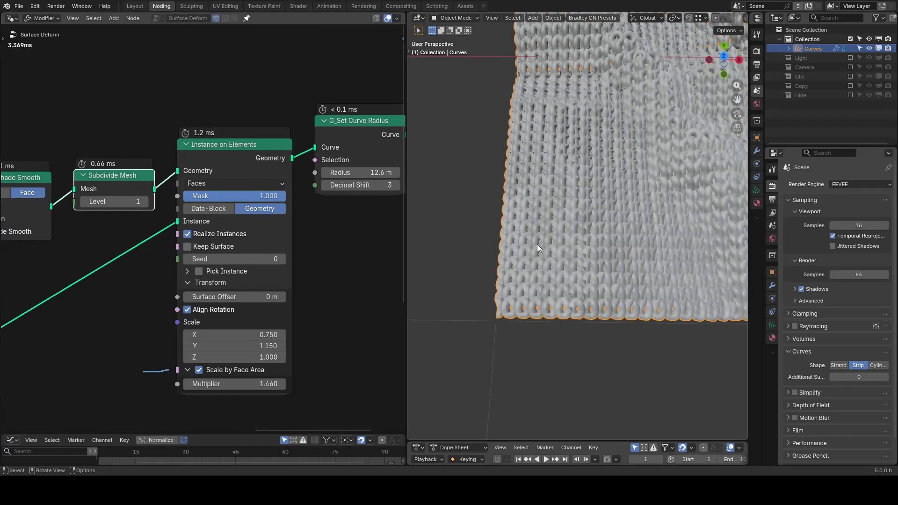
pyautogui.moveTo(360, 172); pyautogui.dragTo(357, 170)
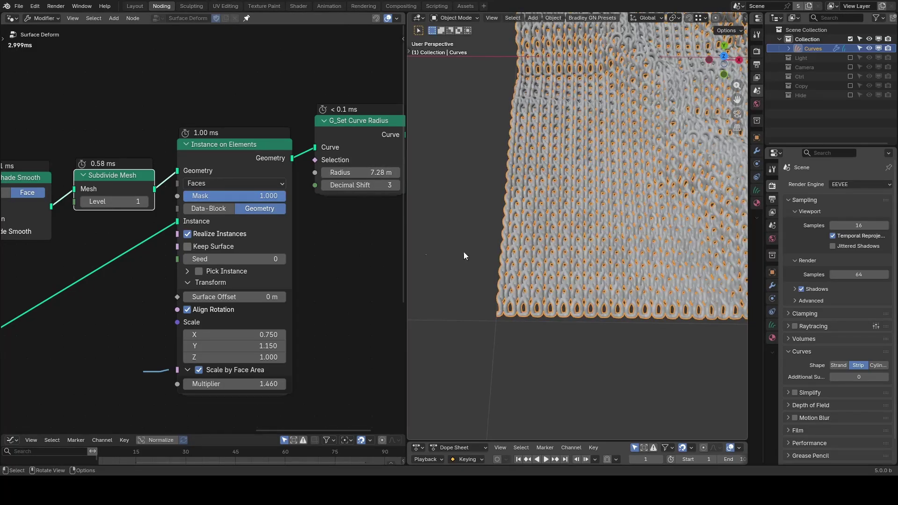
# Set the Subdivide Mesh level to 2 and the curve radius to 4.82 m
pyautogui.click(146, 202)
pyautogui.moveTo(358, 172); pyautogui.dragTo(358, 170)
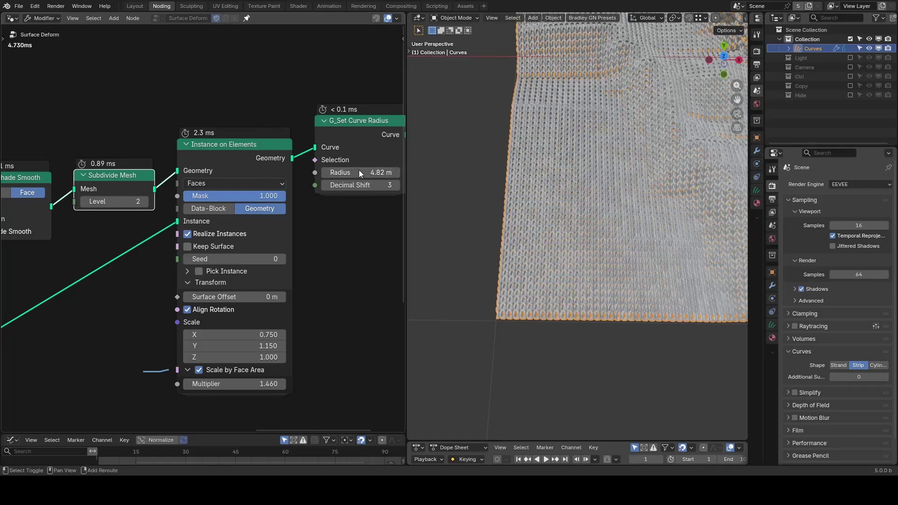
pyautogui.keyDown('shift'); pyautogui.moveTo(596, 158); pyautogui.dragTo(557, 217, button='middle'); pyautogui.keyUp('shift')
pyautogui.scroll(1, 558, 217)
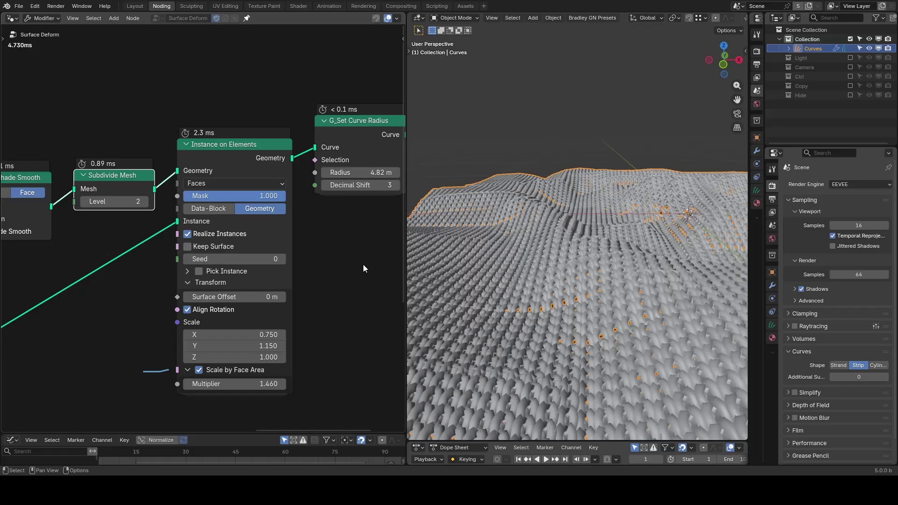
pyautogui.moveTo(363, 264); pyautogui.dragTo(294, 211, button='middle')
pyautogui.hotkey('shift', 'a')
pyautogui.press('Return')
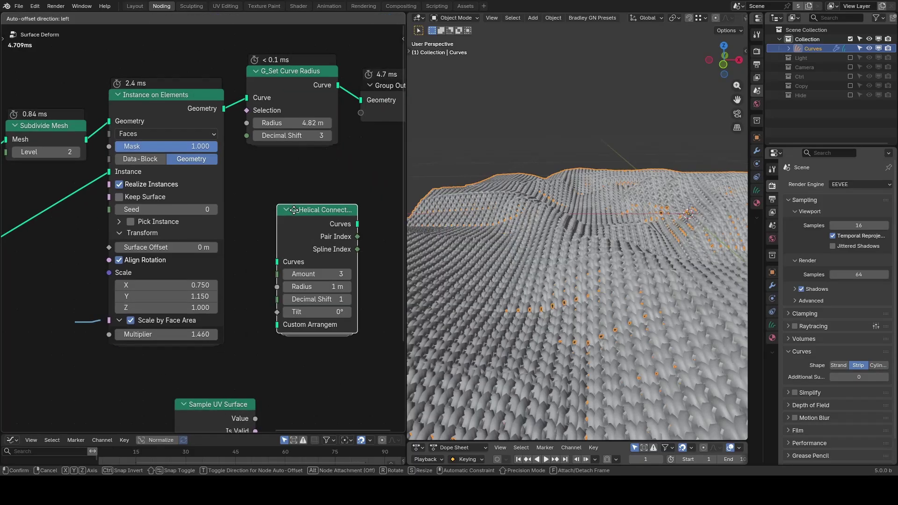
pyautogui.click(335, 227)
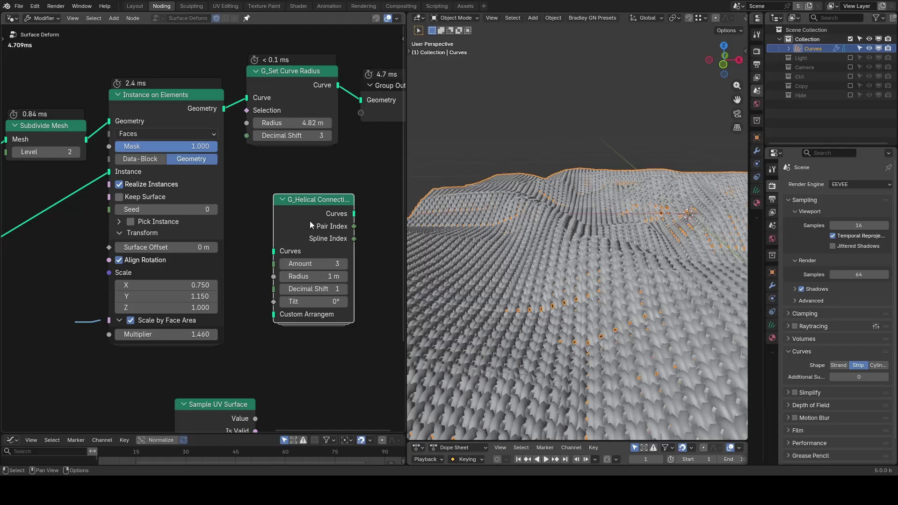
pyautogui.press('x')
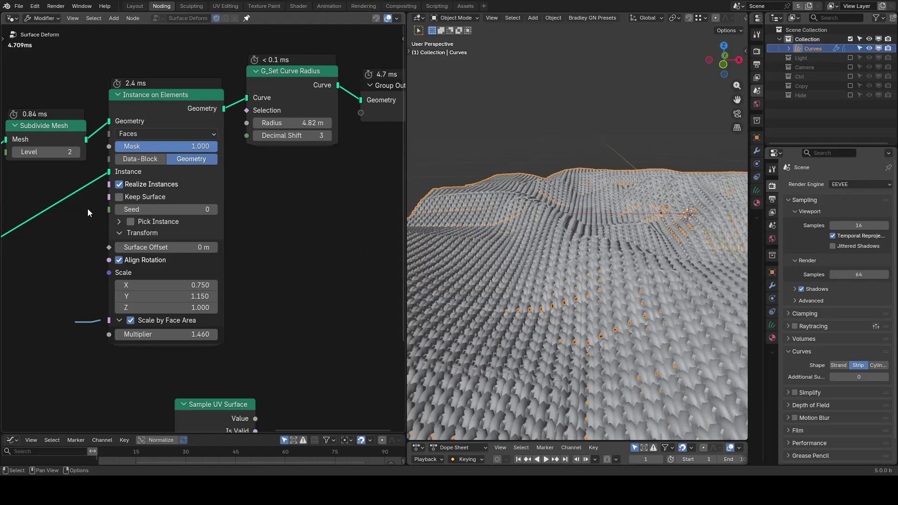
# Delete Subdivide Mesh while keeping the mesh link connected, and set the curve radius to 13.9 m
pyautogui.moveTo(87, 208); pyautogui.dragTo(145, 216, button='middle')
pyautogui.scroll(-3, 480, 244)
pyautogui.moveTo(497, 226); pyautogui.dragTo(497, 257, button='middle')
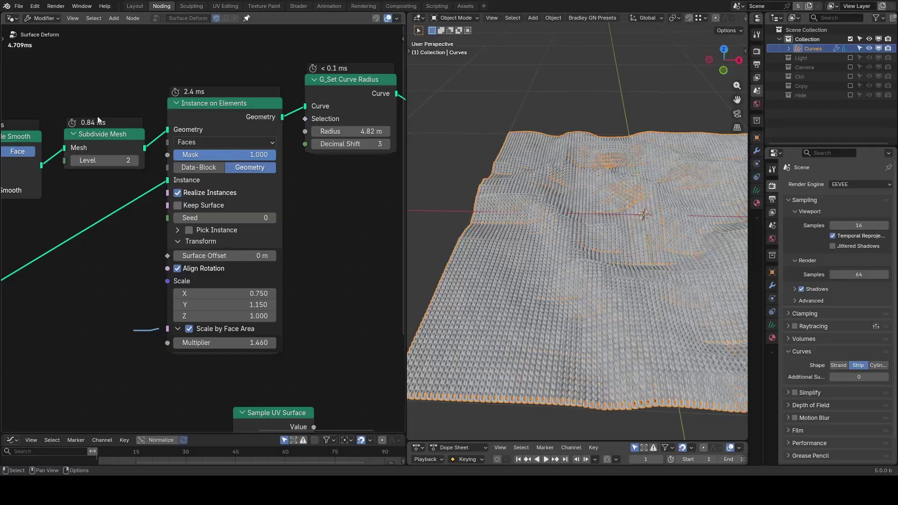
pyautogui.click(92, 133)
pyautogui.hotkey('ctrl', 'x')
pyautogui.moveTo(340, 129); pyautogui.dragTo(382, 129)
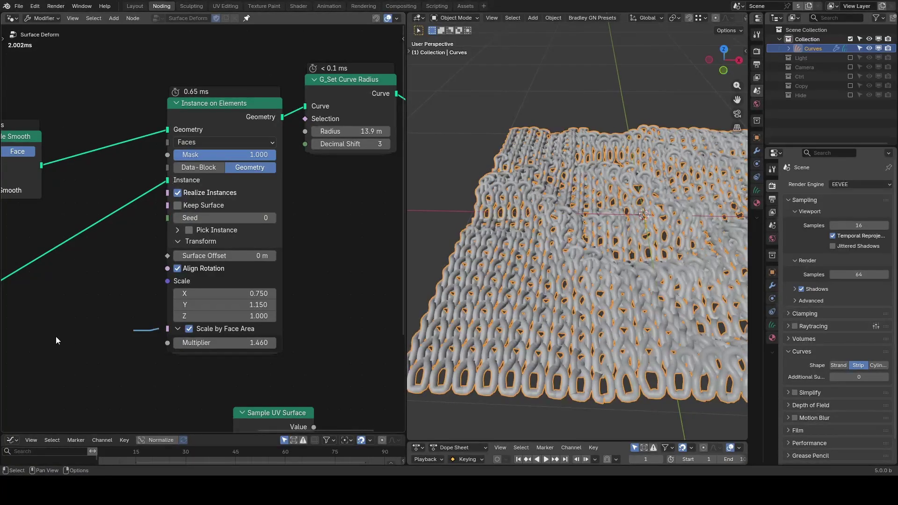
# Add a G_Proximity Falloff node near Instance on Elements, and enable and expand the Ctrl collection
pyautogui.moveTo(55, 336); pyautogui.dragTo(219, 245, button='middle')
pyautogui.hotkey('shift', 'a')
pyautogui.write('prox fal')
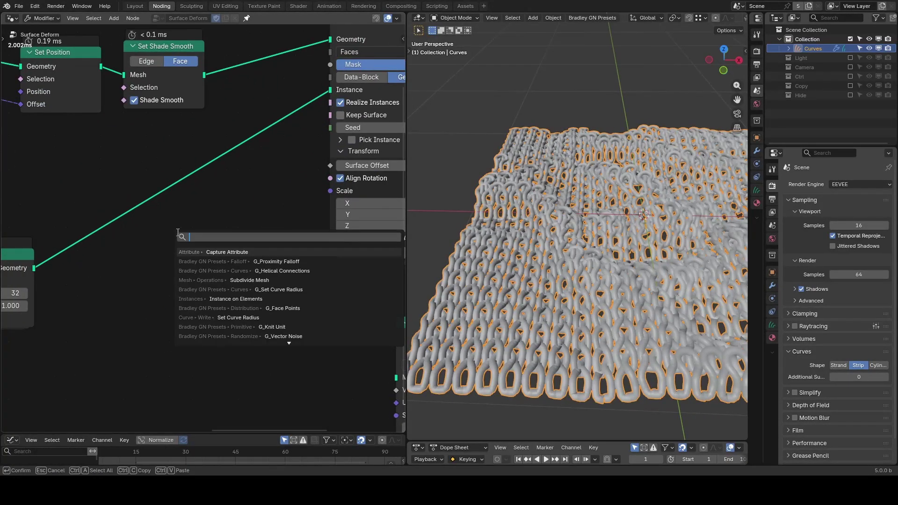
pyautogui.press('Return')
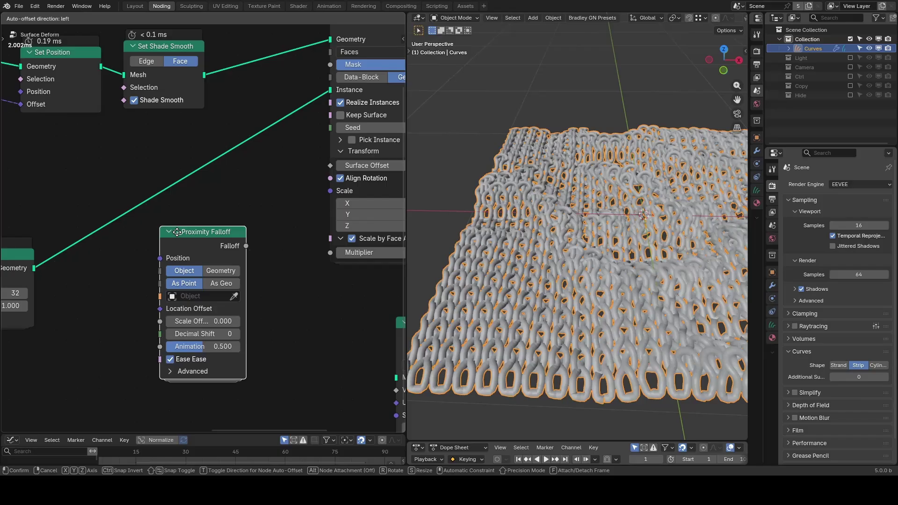
pyautogui.click(178, 223)
pyautogui.click(851, 76)
pyautogui.click(780, 76)
# Assign the Controller object to G_Proximity Falloff and connect its Falloff output to the Multiplier of Instance on Elements
pyautogui.click(236, 287)
pyautogui.click(816, 86)
pyautogui.moveTo(247, 237); pyautogui.dragTo(335, 251)
# Raise the G_Sin Function amplitude to 17.300 to test how the falloff reacts to the displaced surface
pyautogui.moveTo(585, 243); pyautogui.dragTo(628, 230, button='middle')
pyautogui.moveTo(547, 125)
pyautogui.mouseDown()
pyautogui.moveTo(510, 138)
pyautogui.moveTo(533, 144)
pyautogui.mouseUp()
pyautogui.scroll(-3, 127, 214)
pyautogui.moveTo(126, 214); pyautogui.dragTo(239, 195, button='middle')
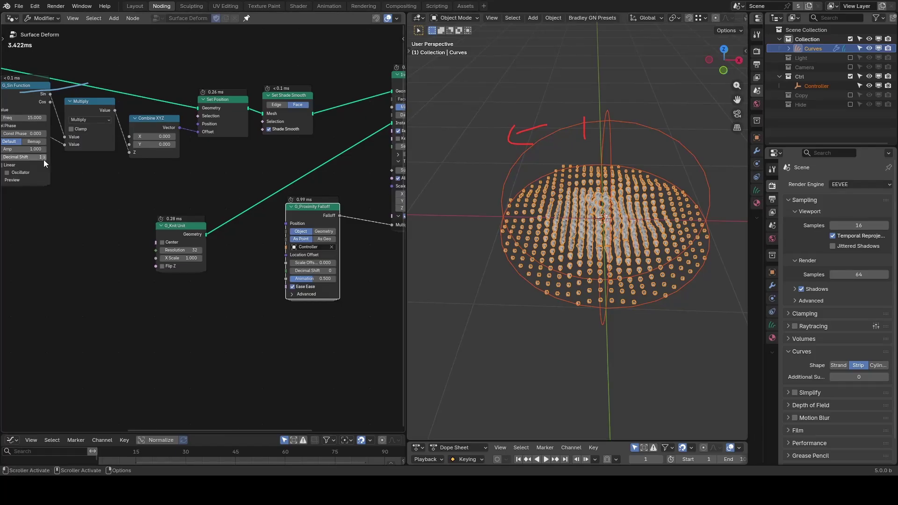
pyautogui.moveTo(276, 224); pyautogui.dragTo(293, 224)
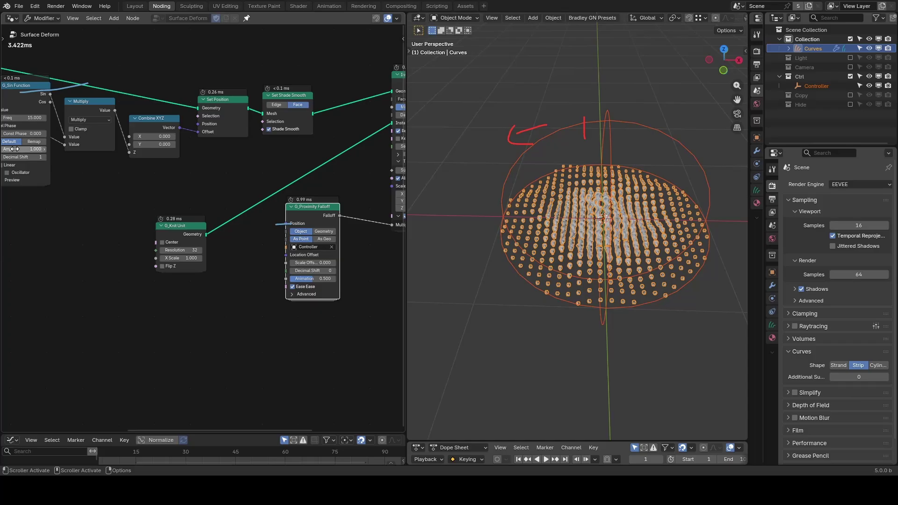
pyautogui.moveTo(14, 148); pyautogui.dragTo(82, 148)
pyautogui.moveTo(526, 147); pyautogui.dragTo(612, 123, button='middle')
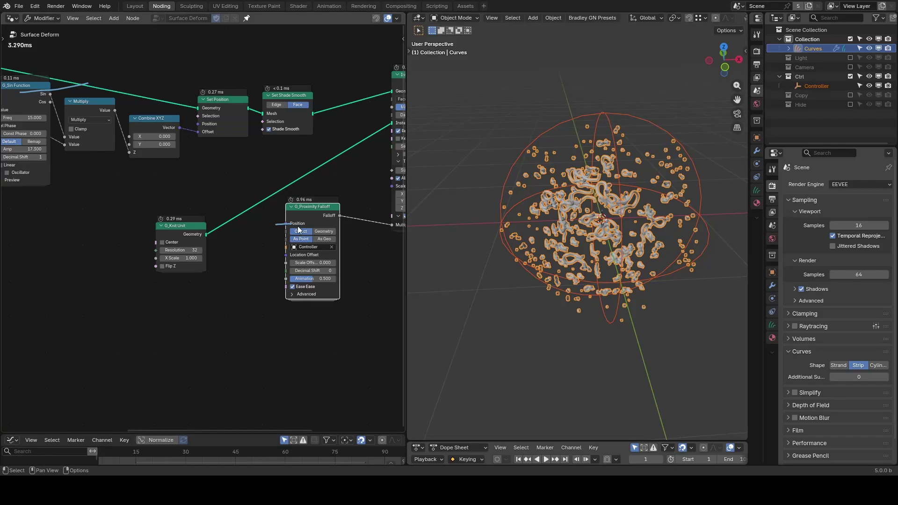
# Insert a Capture Attribute node on the geometry link directly before Set Position
pyautogui.moveTo(247, 222); pyautogui.dragTo(296, 232, button='middle')
pyautogui.hotkey('shift', 'a')
pyautogui.write('capt')
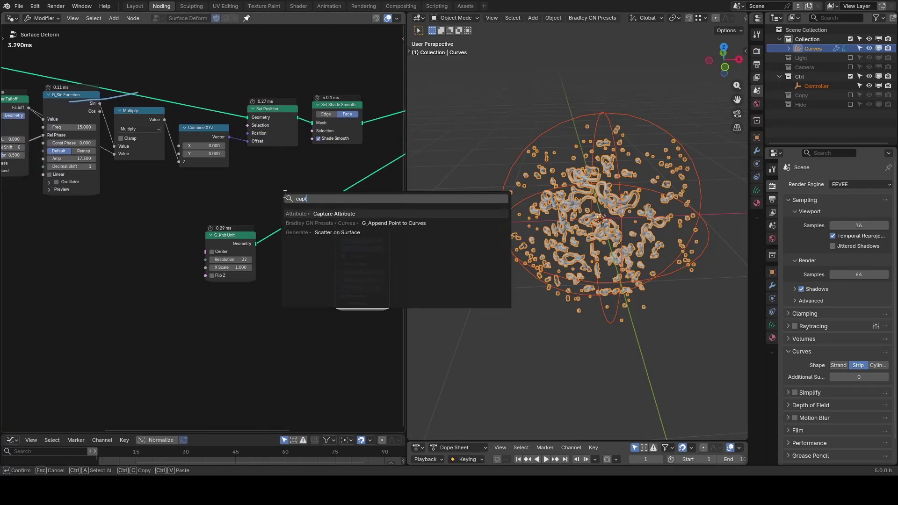
pyautogui.press('Return')
pyautogui.click(165, 72)
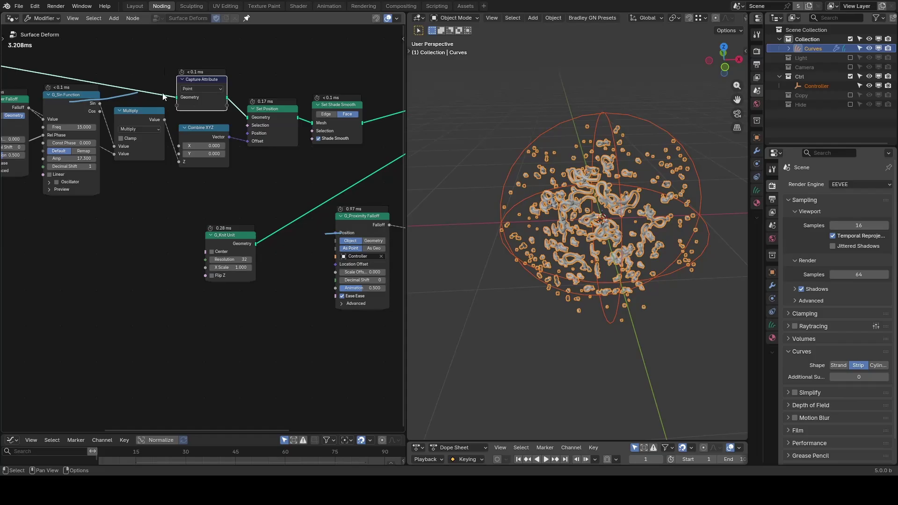
# Route the proximity falloff through Capture Attribute to the Multiplier of Instance on Elements, and set the G_Sin Function amplitude to 1.000
pyautogui.moveTo(351, 220); pyautogui.dragTo(177, 107)
pyautogui.moveTo(312, 223); pyautogui.dragTo(252, 214, button='middle')
pyautogui.scroll(-1, 258, 208)
pyautogui.moveTo(182, 110); pyautogui.dragTo(359, 223)
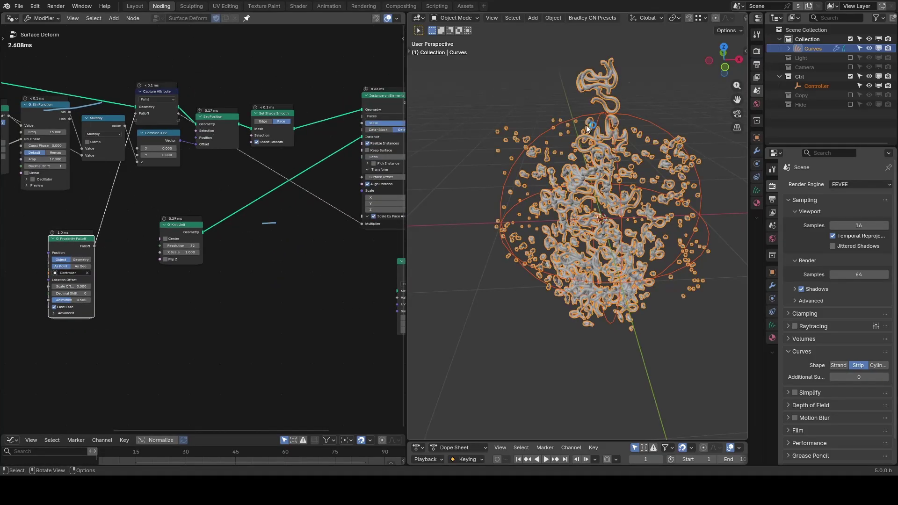
pyautogui.moveTo(44, 159)
pyautogui.mouseDown()
pyautogui.moveTo(61, 159)
pyautogui.moveTo(42, 161)
pyautogui.mouseUp()
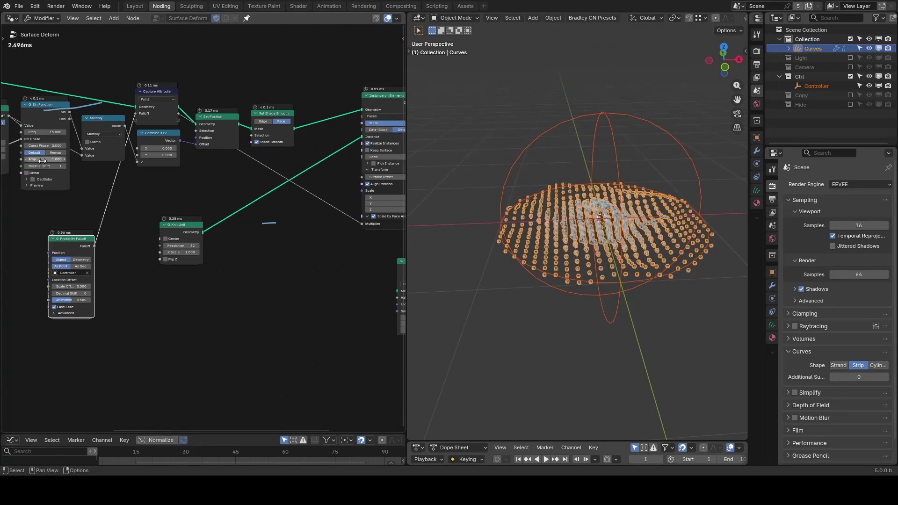
# Erase the annotation strokes drawn over the node editor
pyautogui.press('d')
pyautogui.moveTo(279, 223)
pyautogui.mouseDown(button='right')
pyautogui.moveTo(70, 111)
pyautogui.moveTo(125, 112)
pyautogui.mouseUp(button='right')
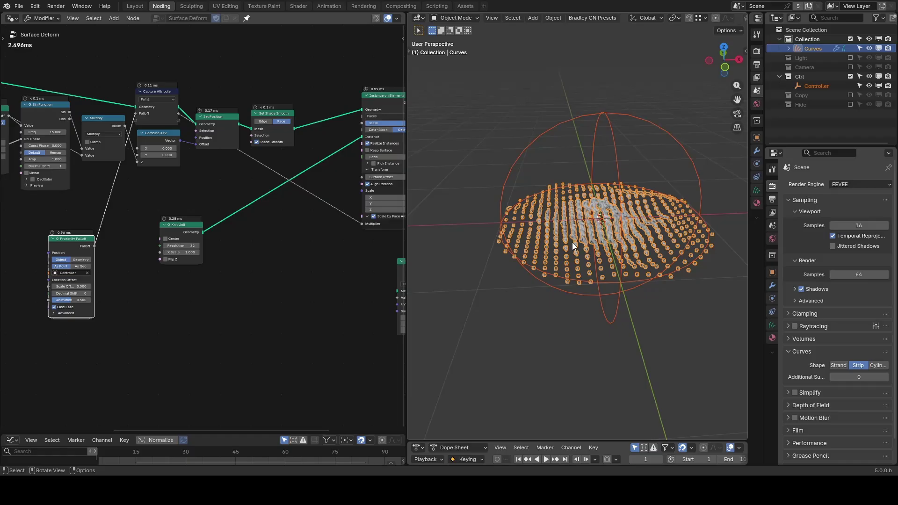
# Try moving and scaling the Controller to test how the knit instances react to the falloff
pyautogui.click(618, 160)
pyautogui.press('g')
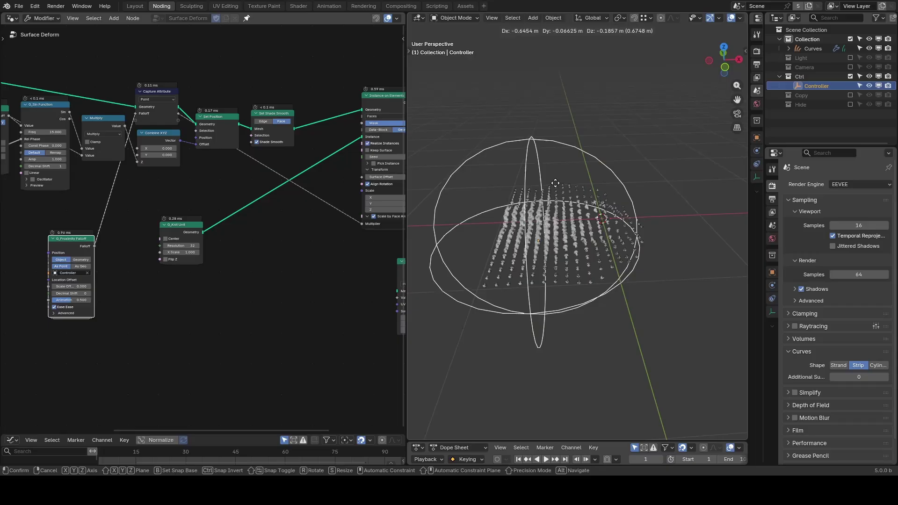
pyautogui.click(619, 179)
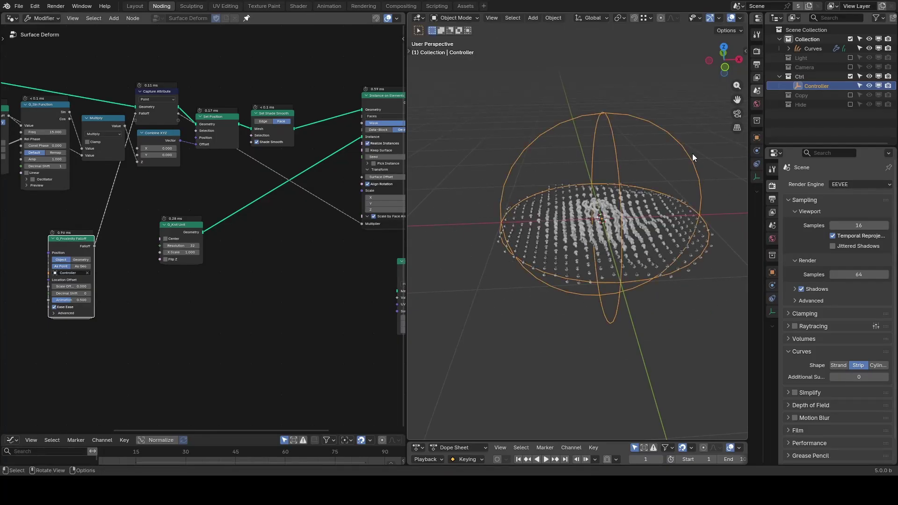
pyautogui.press('s')
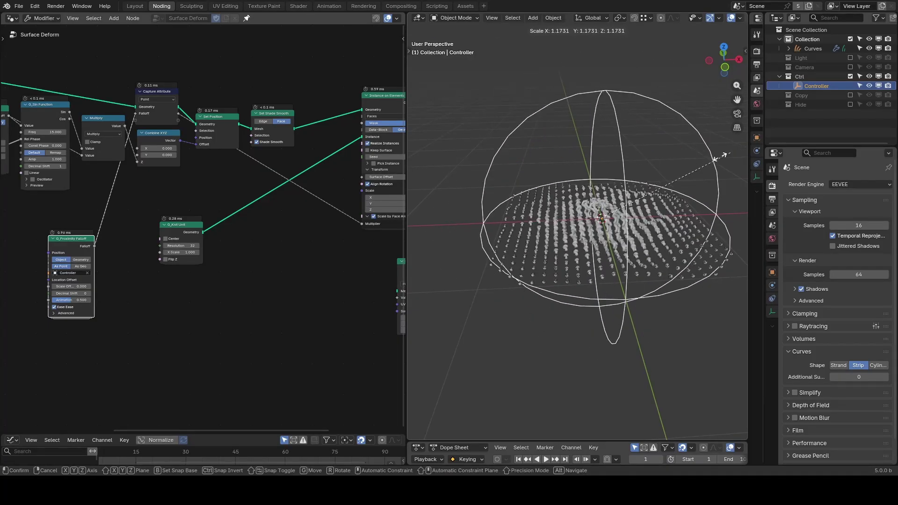
pyautogui.click(660, 199)
# Add a Group Input node whose Animation output drives the Animation input of G_Proximity Falloff
pyautogui.moveTo(115, 254); pyautogui.dragTo(268, 214, button='middle')
pyautogui.scroll(6, 239, 225)
pyautogui.moveTo(153, 279); pyautogui.dragTo(187, 286)
pyautogui.moveTo(185, 285); pyautogui.dragTo(174, 280, button='right')
pyautogui.press('Escape')
pyautogui.hotkey('shift', 'a')
pyautogui.write('grou')
pyautogui.press('Return')
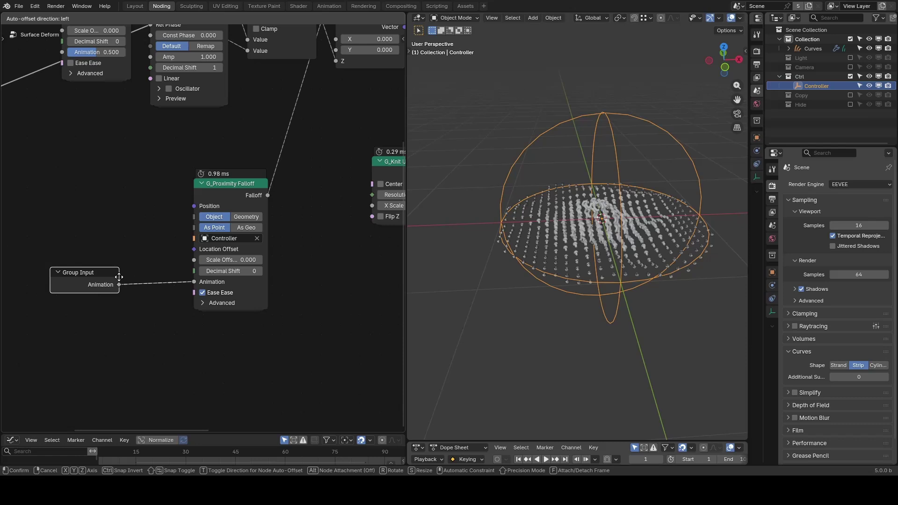
pyautogui.click(136, 276)
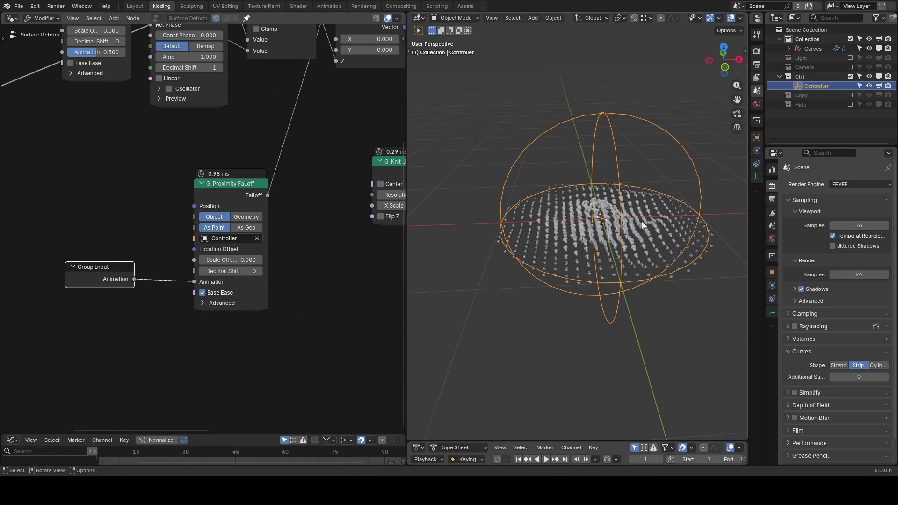
# Enlarge the Controller so it encloses the whole grid, and set the Surface Deform modifier's Animation to 0.500
pyautogui.click(809, 50)
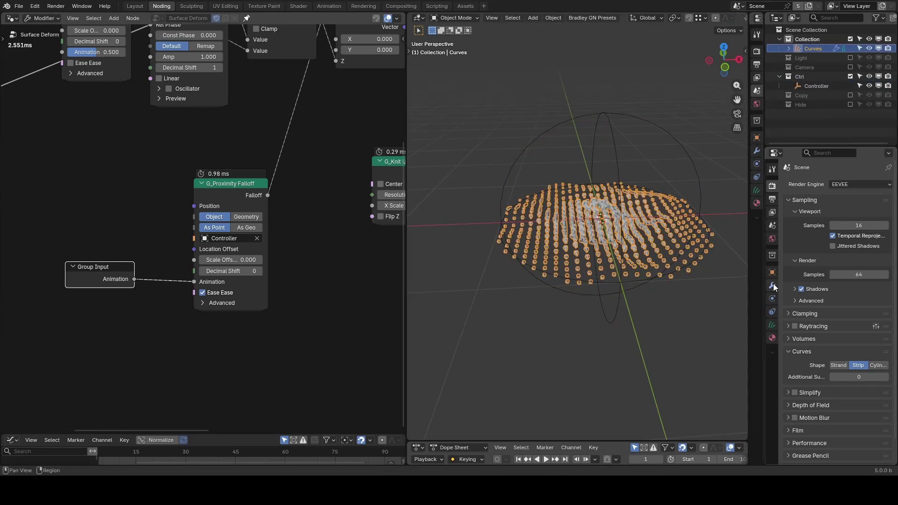
pyautogui.click(773, 284)
pyautogui.moveTo(847, 226); pyautogui.dragTo(868, 226)
pyautogui.click(701, 183)
pyautogui.press('s')
pyautogui.click(744, 188)
pyautogui.moveTo(708, 224); pyautogui.dragTo(712, 252, button='middle')
pyautogui.moveTo(865, 226); pyautogui.dragTo(844, 225)
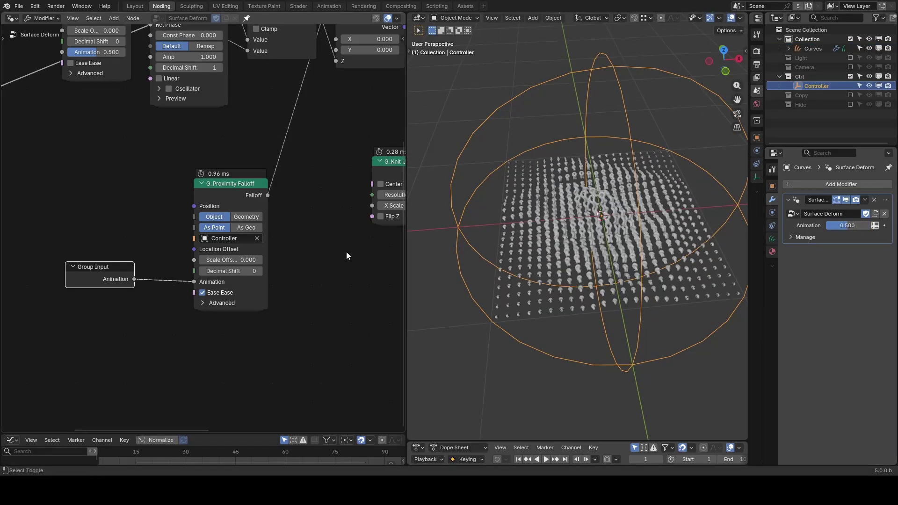
# Collapse Set Position and mute the falloff link into the Multiplier of Instance on Elements, making room after that node
pyautogui.moveTo(364, 268); pyautogui.dragTo(158, 367, button='middle')
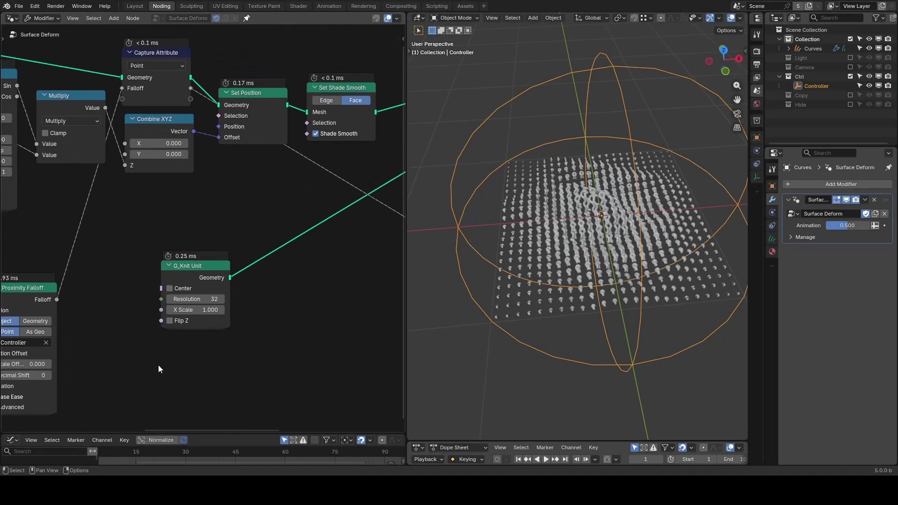
pyautogui.moveTo(316, 235); pyautogui.dragTo(170, 238, button='middle')
pyautogui.click(81, 138)
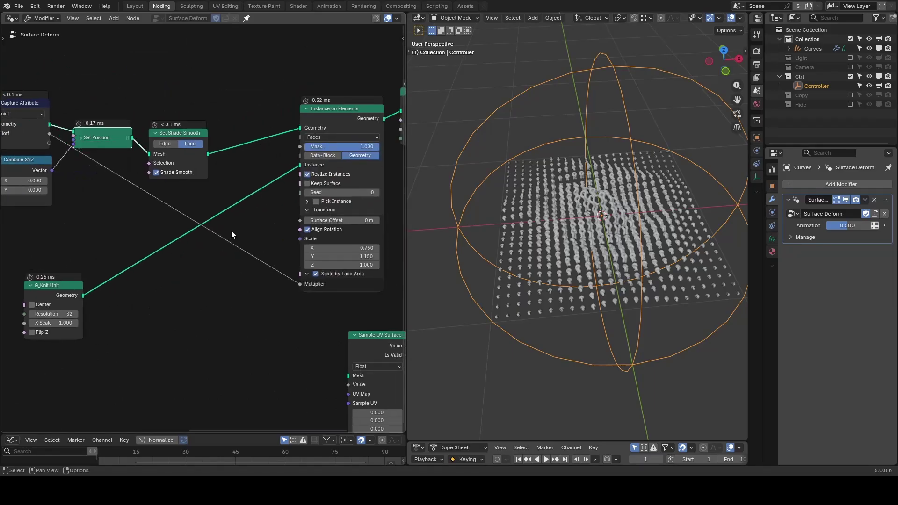
pyautogui.keyDown('ctrl'); pyautogui.moveTo(256, 224); pyautogui.dragTo(181, 328, button='right'); pyautogui.keyUp('ctrl')
pyautogui.moveTo(325, 131); pyautogui.dragTo(278, 134)
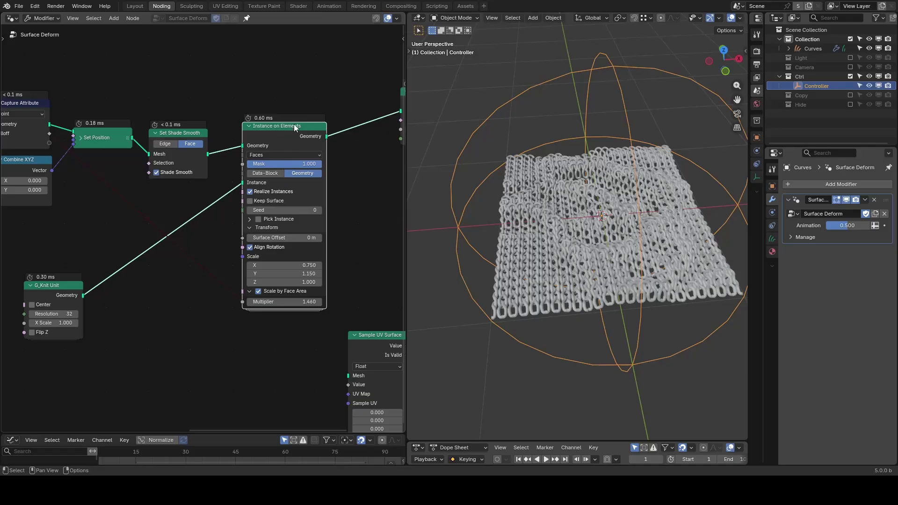
# Insert a Rotate Instances node directly after Instance on Elements
pyautogui.hotkey('shift', 'a')
pyautogui.write('rotate')
pyautogui.press('Down')
pyautogui.press('Down')
pyautogui.press('Down')
pyautogui.press('Return')
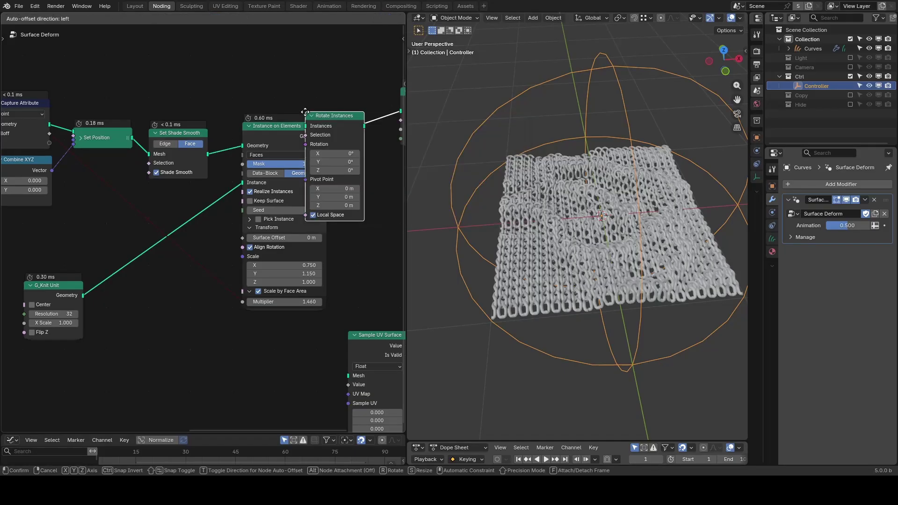
pyautogui.click(305, 112)
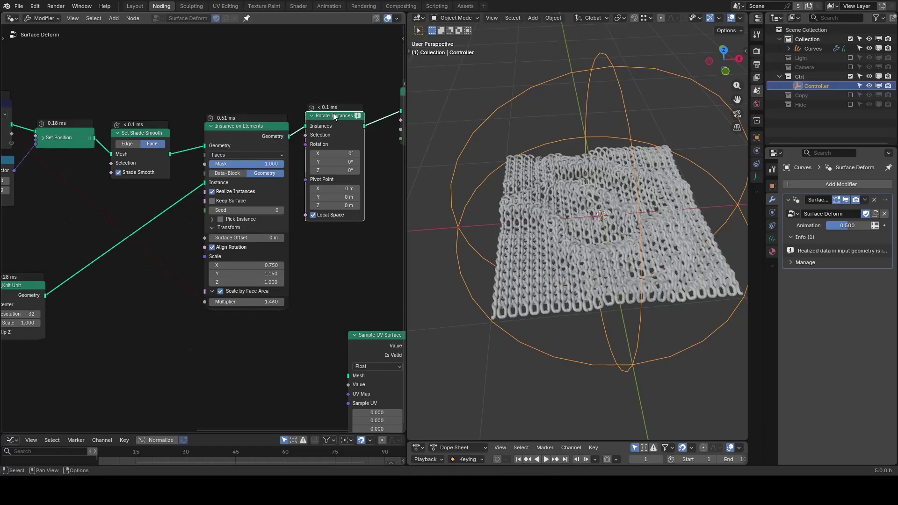
# Disable Realize Instances in Instance on Elements and insert a Realize Instances node after Rotate Instances
pyautogui.click(240, 192)
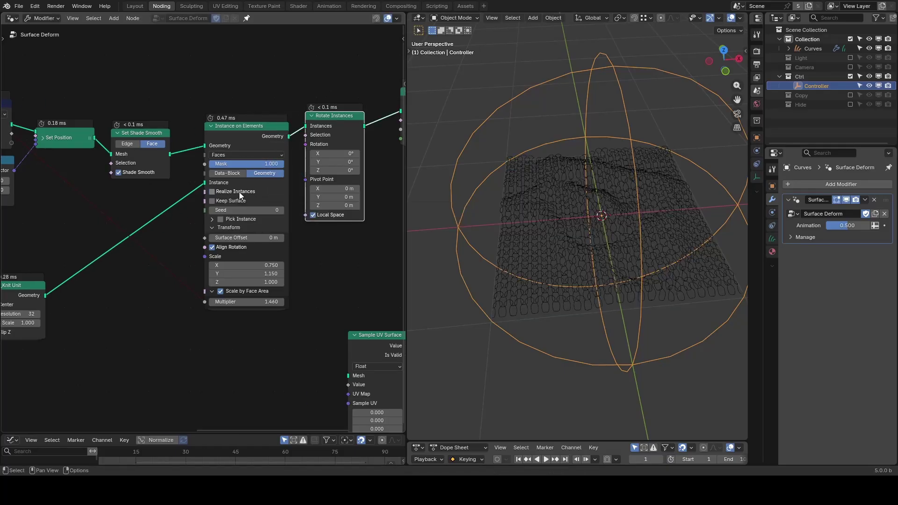
pyautogui.hotkey('shift', 'a')
pyautogui.write('realize')
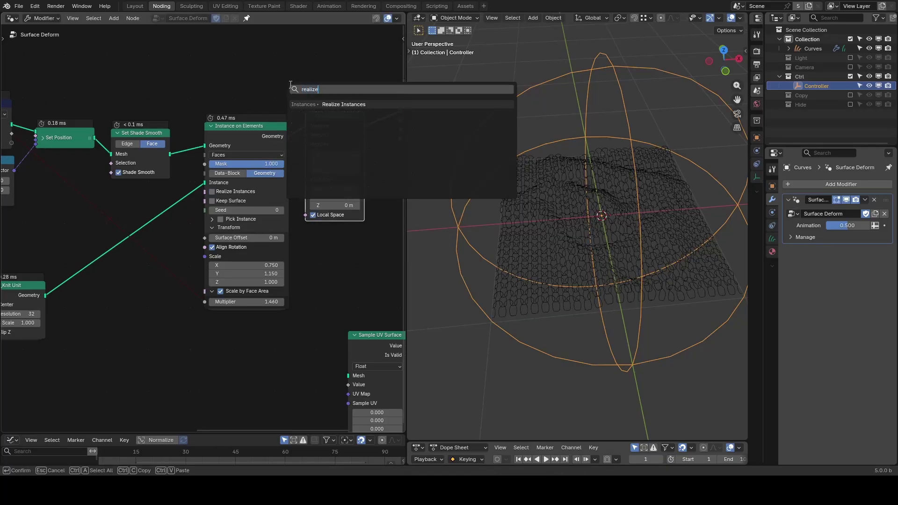
pyautogui.press('Return')
pyautogui.click(326, 108)
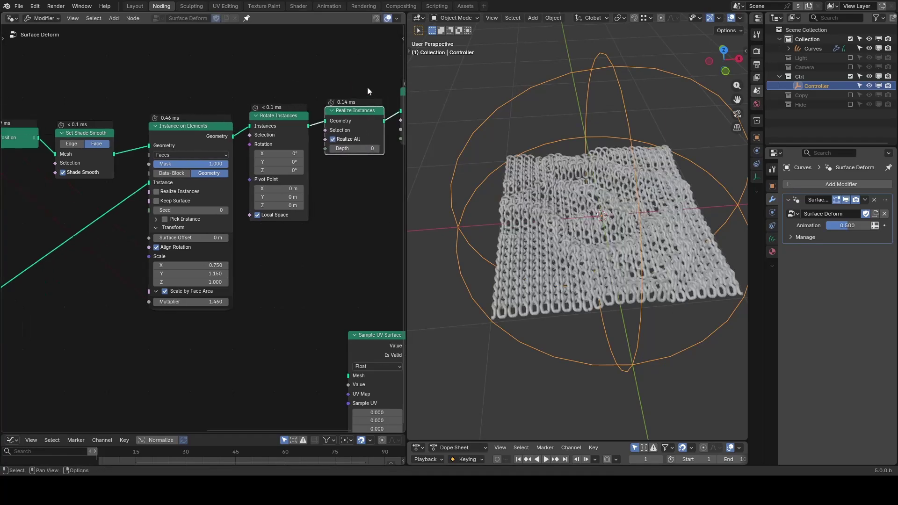
# Test the knit-unit tilt by setting the X rotation of Rotate Instances to 72°
pyautogui.moveTo(624, 221); pyautogui.dragTo(570, 182, button='middle')
pyautogui.moveTo(273, 151); pyautogui.dragTo(310, 151)
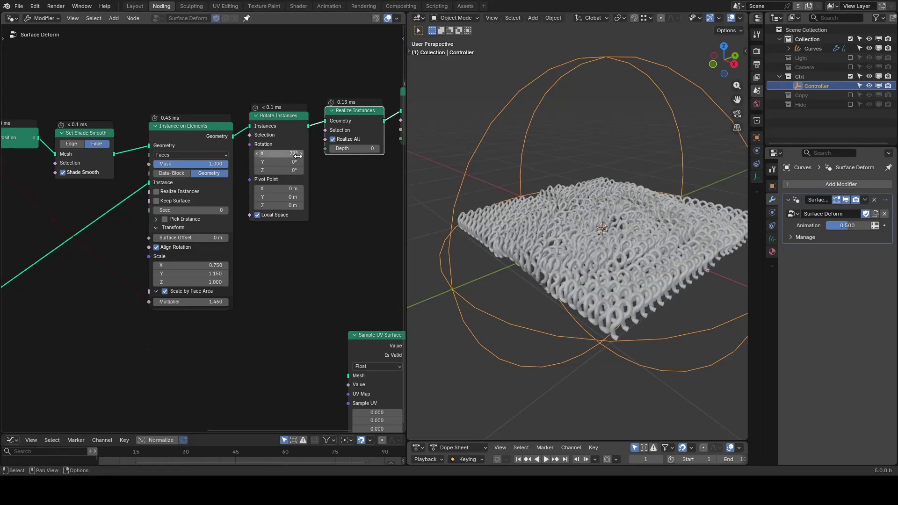
# Add a G_Remap 0-1 node fed by the captured Falloff from Capture Attribute
pyautogui.moveTo(106, 237); pyautogui.dragTo(206, 210, button='middle')
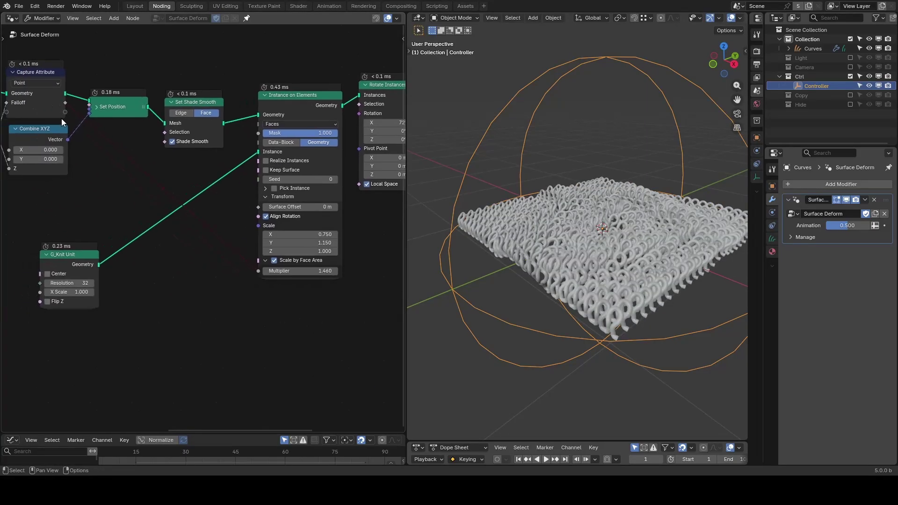
pyautogui.hotkey('shift', 'a')
pyautogui.write('remap')
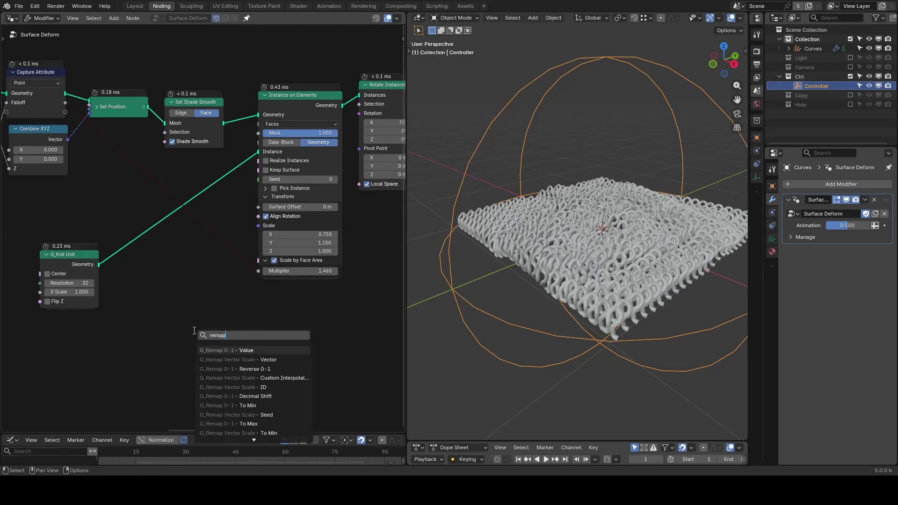
pyautogui.press('Return')
pyautogui.click(175, 317)
# Feed the remap result into the X of a new G_Combine Euler Rotation node and connect it to Rotate Instances' Rotation
pyautogui.moveTo(194, 320); pyautogui.dragTo(148, 308, button='middle')
pyautogui.moveTo(188, 310); pyautogui.dragTo(246, 310)
pyautogui.write('eul')
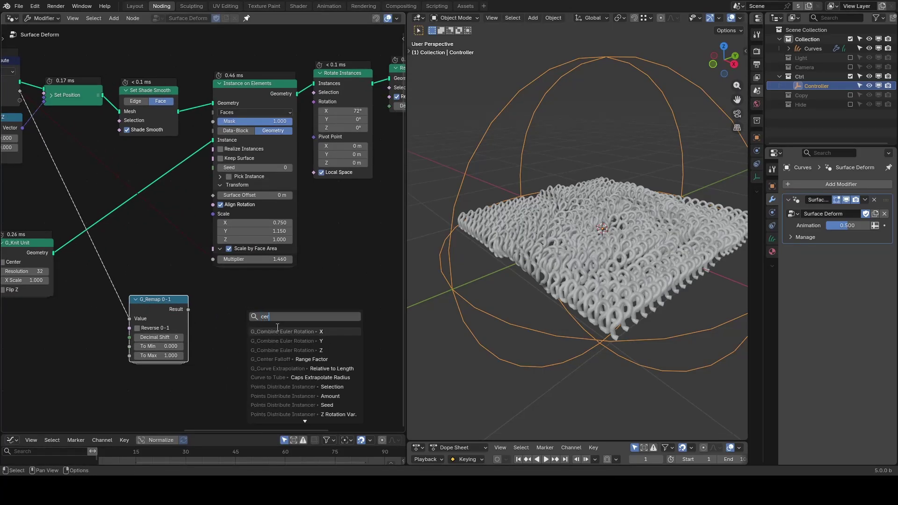
pyautogui.press('Return')
pyautogui.click(277, 315)
pyautogui.moveTo(278, 314); pyautogui.dragTo(227, 329, button='middle')
pyautogui.moveTo(239, 318); pyautogui.dragTo(261, 116)
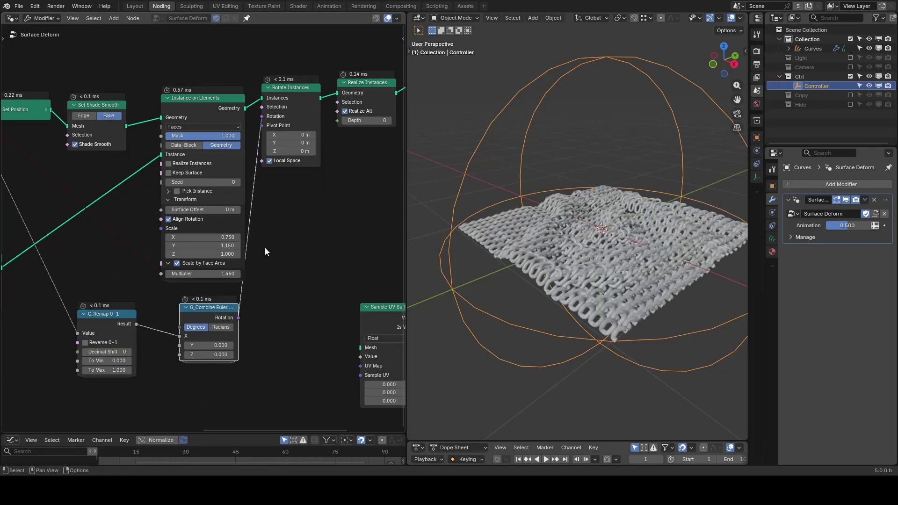
# Enable Reverse 0-1 and set To Max to 90.000 on the G_Remap 0-1 node driving the rotation
pyautogui.click(103, 343)
pyautogui.click(107, 370)
pyautogui.write('90')
pyautogui.press('Return')
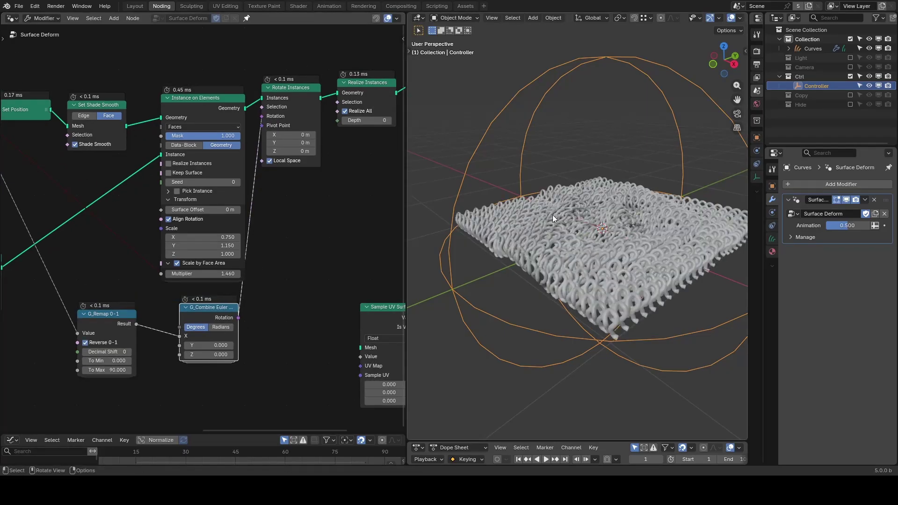
# Set the modifier's Animation to 0.625 and unmute the falloff link into the Multiplier of Instance on Elements
pyautogui.moveTo(844, 226)
pyautogui.mouseDown()
pyautogui.moveTo(868, 227)
pyautogui.moveTo(838, 227)
pyautogui.moveTo(854, 226)
pyautogui.mouseUp()
pyautogui.keyDown('ctrl'); pyautogui.keyDown('alt'); pyautogui.moveTo(138, 206); pyautogui.dragTo(124, 260, button='right'); pyautogui.keyUp('alt'); pyautogui.keyUp('ctrl')
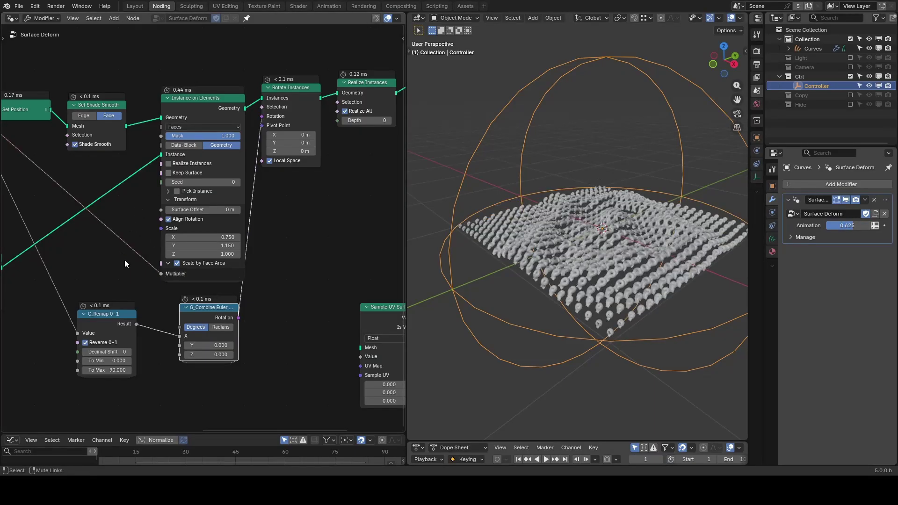
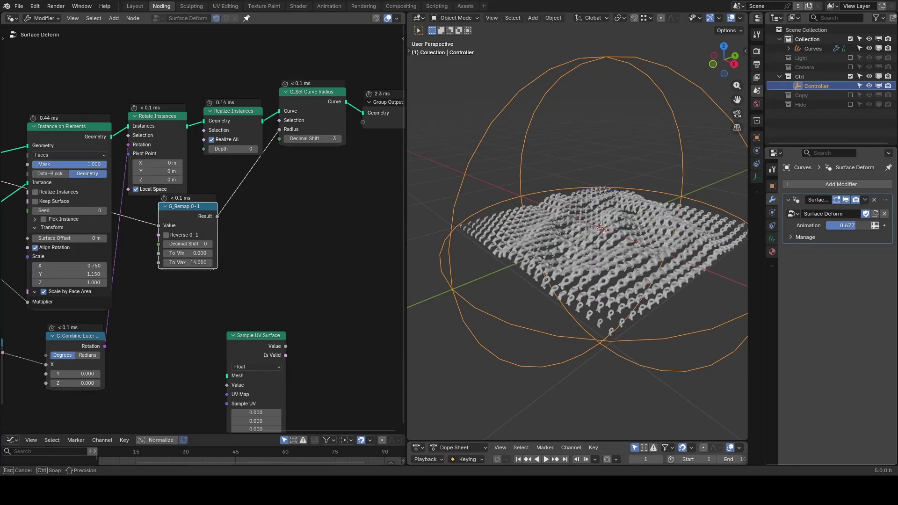
# Insert a Set Position node between Realize Instances and G_Set Curve Radius
pyautogui.moveTo(315, 229); pyautogui.dragTo(249, 235, button='middle')
pyautogui.moveTo(330, 64); pyautogui.dragTo(229, 187)
pyautogui.press('g')
pyautogui.click(391, 191)
pyautogui.hotkey('shift', 'a')
pyautogui.write('set')
pyautogui.press('Return')
pyautogui.click(301, 97)
# Add a G_Noise 3D node with Scale 3.700 and connect its Color output to the new Set Position's Offset
pyautogui.hotkey('shift', 'a')
pyautogui.write('noise')
pyautogui.press('Return')
pyautogui.click(229, 227)
pyautogui.moveTo(275, 246); pyautogui.dragTo(311, 139)
pyautogui.moveTo(244, 292); pyautogui.dragTo(281, 292)
pyautogui.scroll(-1, 590, 223)
pyautogui.moveTo(588, 205); pyautogui.dragTo(628, 195, button='middle')
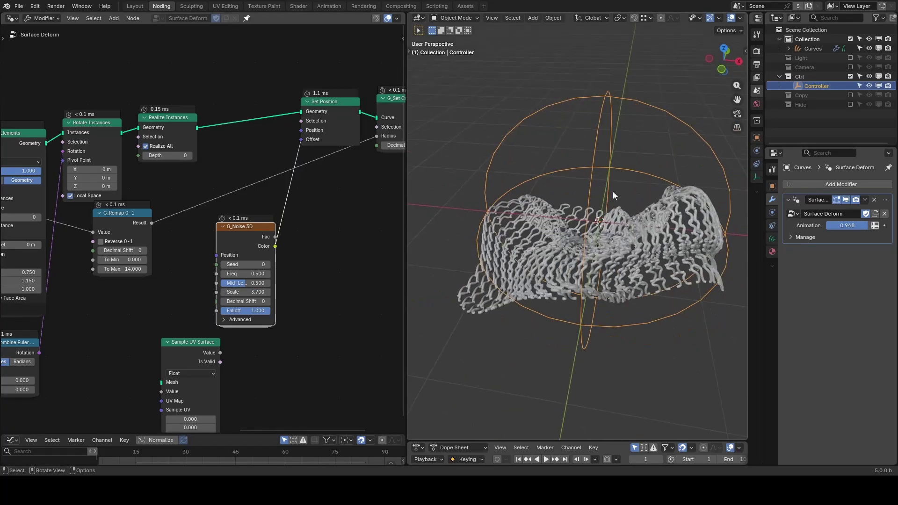
# Add a Float Curve node fed by the captured Falloff from Capture Attribute
pyautogui.moveTo(106, 339); pyautogui.dragTo(252, 298, button='middle')
pyautogui.scroll(-1, 252, 299)
pyautogui.scroll(-2, 252, 302)
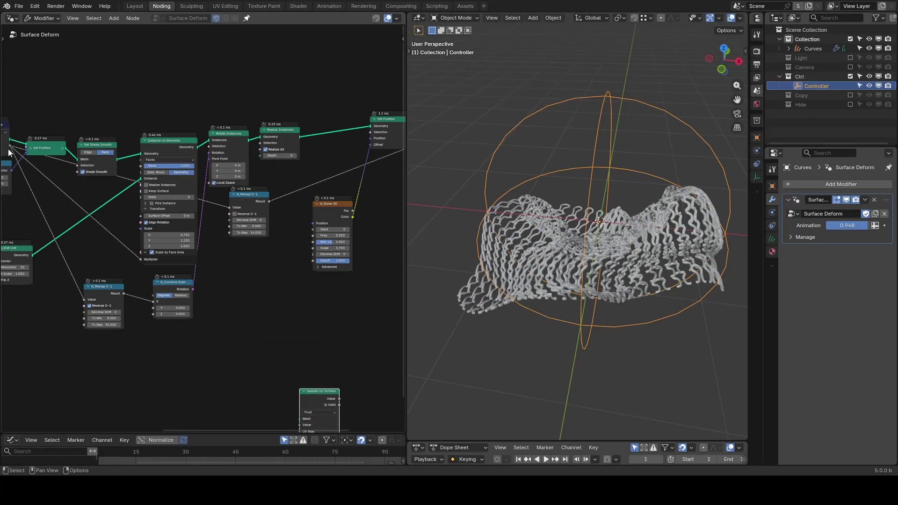
pyautogui.hotkey('shift', 'a')
pyautogui.write('float cu')
pyautogui.press('Return')
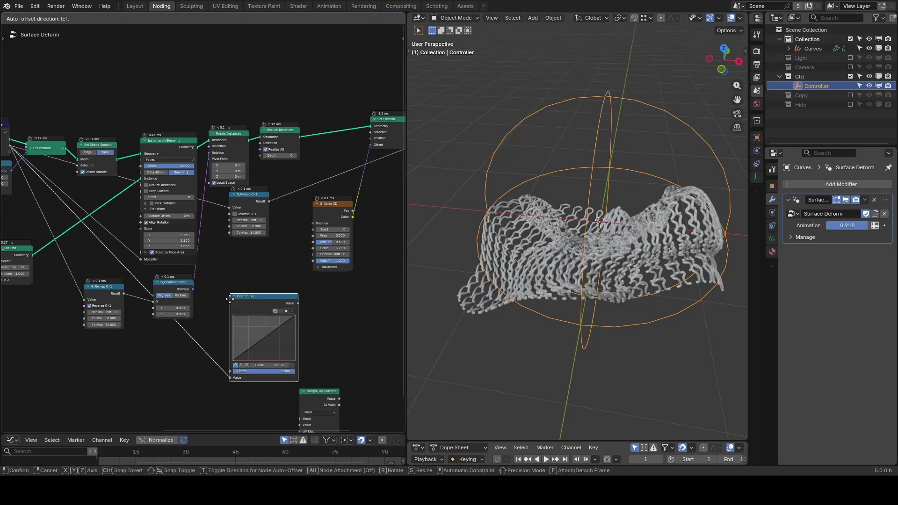
pyautogui.click(226, 260)
# Shape the Float Curve into an arch, connect it to G_Noise 3D's Falloff, and set the modifier's Animation to 0.510
pyautogui.moveTo(259, 298); pyautogui.dragTo(287, 322)
pyautogui.moveTo(290, 264); pyautogui.dragTo(312, 261)
pyautogui.moveTo(862, 226)
pyautogui.mouseDown()
pyautogui.moveTo(828, 225)
pyautogui.moveTo(849, 225)
pyautogui.mouseUp()
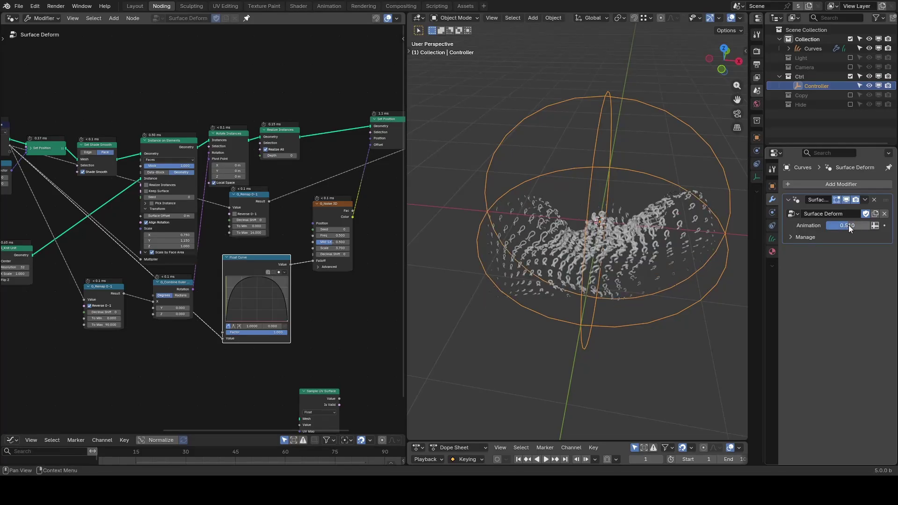
pyautogui.moveTo(574, 270); pyautogui.dragTo(607, 243, button='middle')
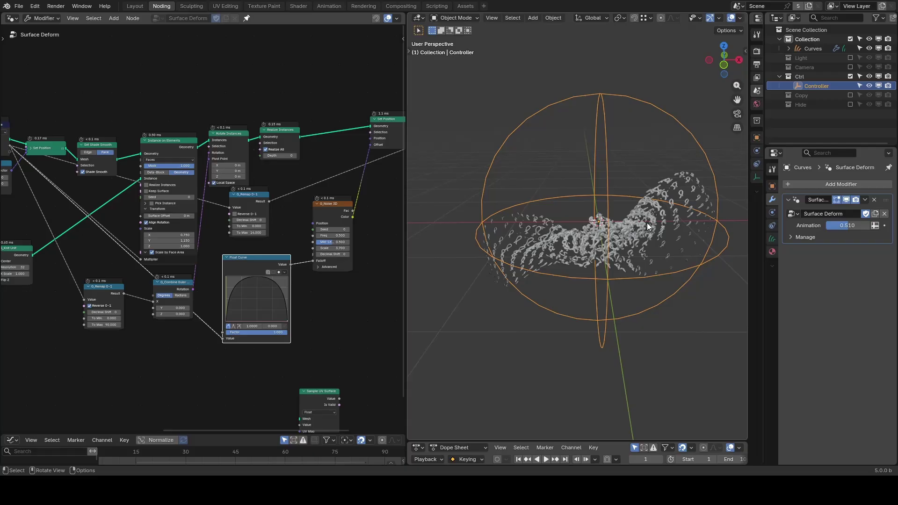
# Insert a Math Multiply node between the Float Curve and G_Noise 3D's Falloff, with the Float Curve moved clear of it
pyautogui.scroll(3, 257, 220)
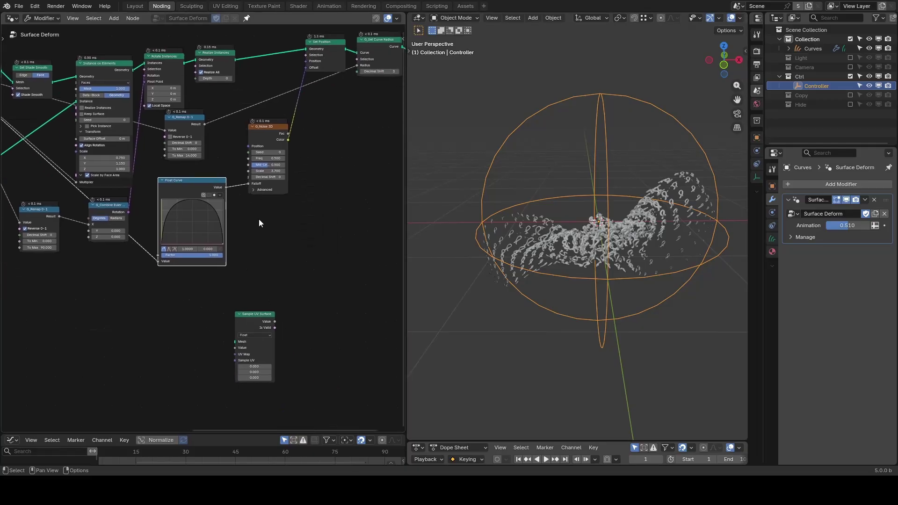
pyautogui.moveTo(284, 362); pyautogui.dragTo(318, 428)
pyautogui.moveTo(239, 162); pyautogui.dragTo(298, 238)
pyautogui.write('multiply')
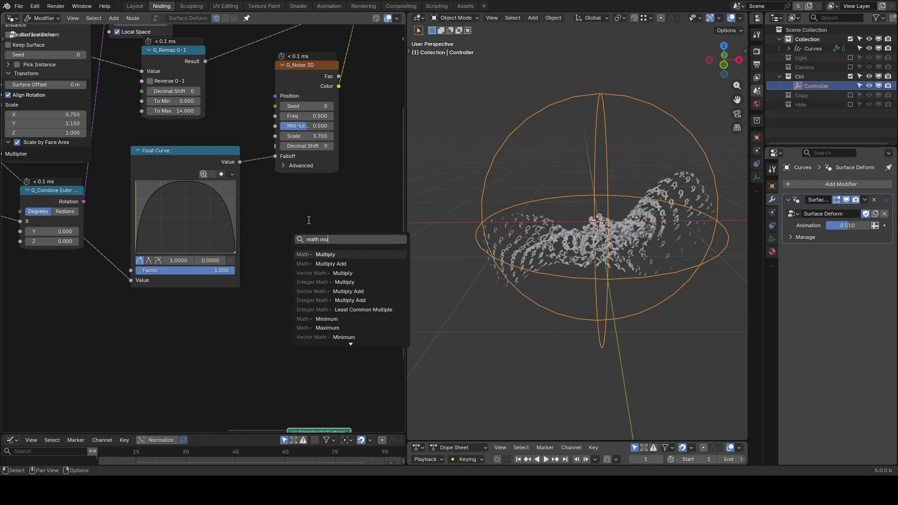
pyautogui.press('Return')
pyautogui.click(211, 148)
pyautogui.moveTo(163, 169); pyautogui.dragTo(124, 282)
pyautogui.moveTo(131, 258); pyautogui.dragTo(229, 215, button='middle')
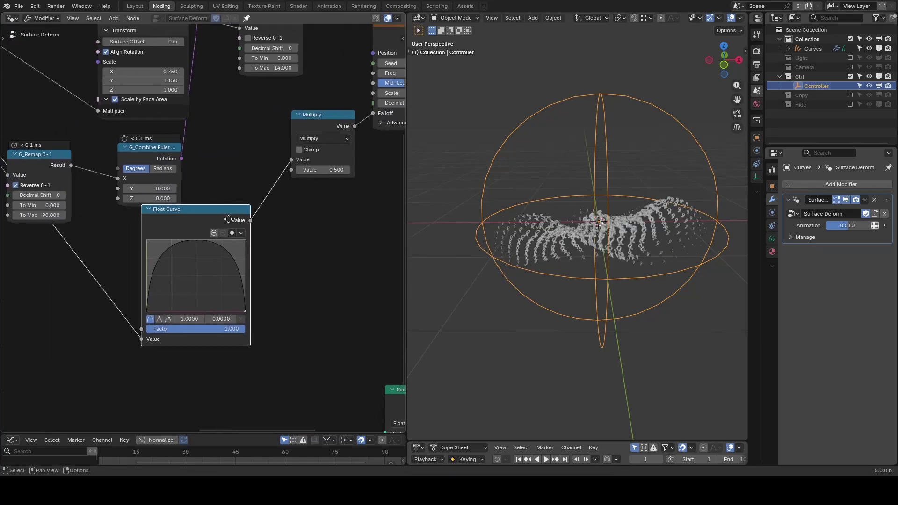
# Add a Spline Parameter node below the Float Curve
pyautogui.hotkey('shift', 'a')
pyautogui.write('spline pa')
pyautogui.press('Return')
pyautogui.click(61, 365)
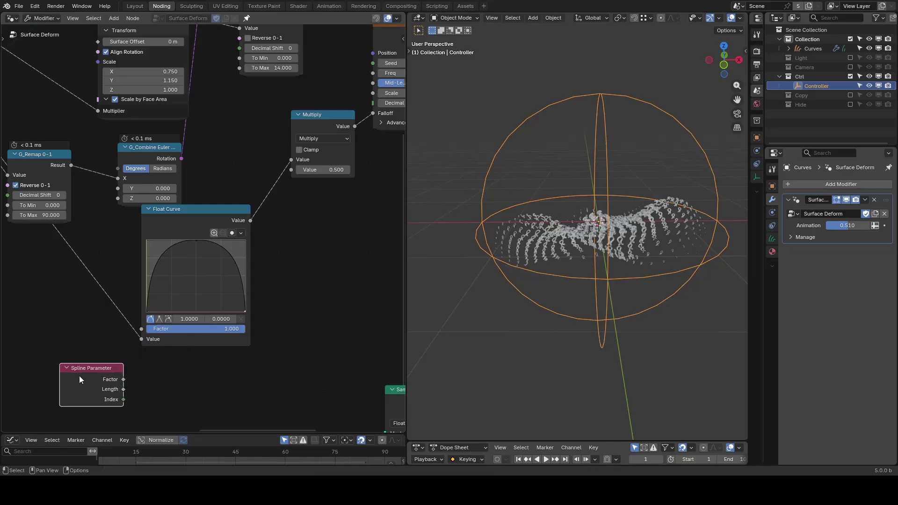
# Collapse the Float Curve node and place a duplicate with kept input links beneath it
pyautogui.click(150, 211)
pyautogui.moveTo(167, 212); pyautogui.dragTo(171, 256)
pyautogui.hotkey('ctrl', 'shift', 'd')
pyautogui.click(187, 329)
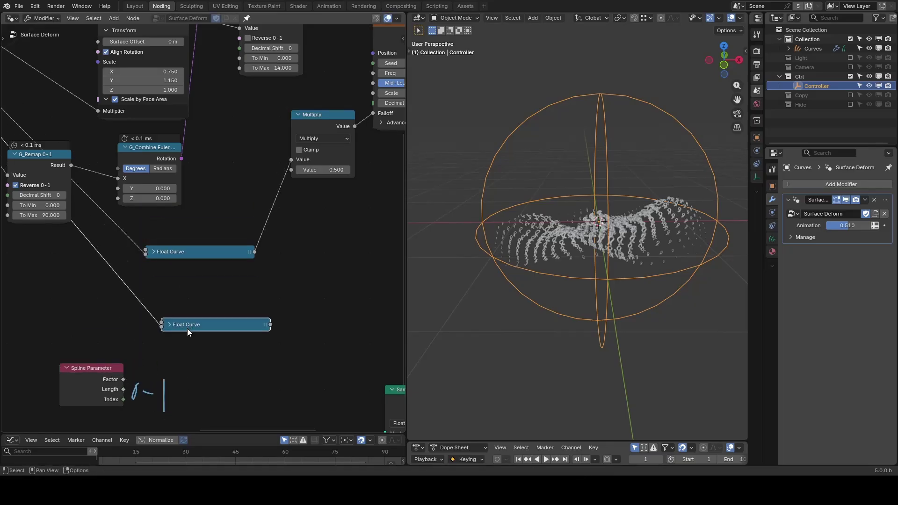
# Route the Spline Parameter's Factor through the duplicate Float Curve into the second value of Multiply
pyautogui.moveTo(124, 380); pyautogui.dragTo(161, 325)
pyautogui.moveTo(271, 324)
pyautogui.mouseDown()
pyautogui.moveTo(311, 227)
pyautogui.moveTo(296, 172)
pyautogui.mouseUp()
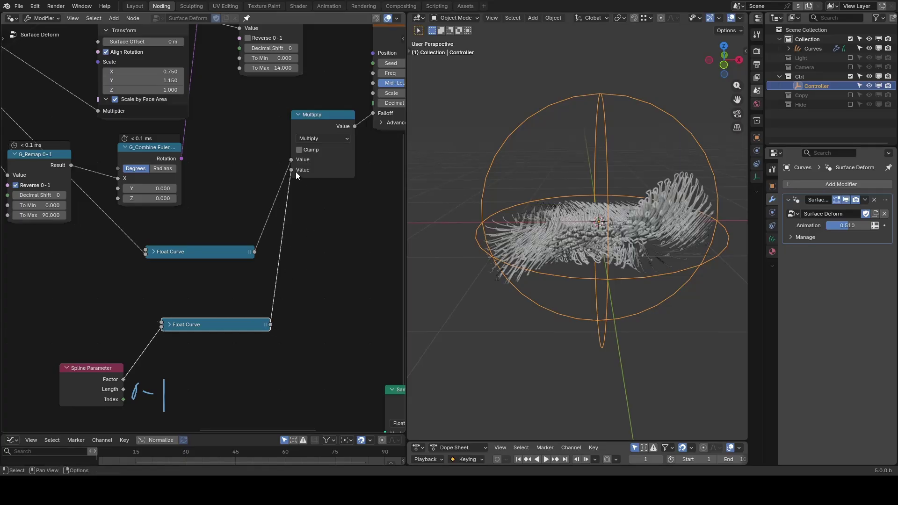
# Set G_Noise 3D's Freq to 4 and Scale to 2.6, and the modifier's Animation to 1.000
pyautogui.moveTo(626, 232); pyautogui.dragTo(623, 187, button='middle')
pyautogui.scroll(3, 602, 227)
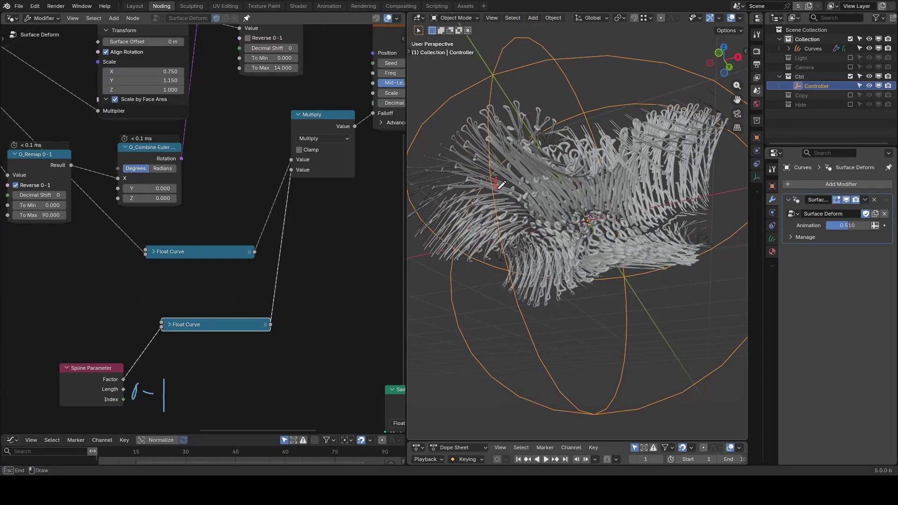
pyautogui.moveTo(548, 198); pyautogui.dragTo(579, 281, button='middle')
pyautogui.moveTo(335, 139); pyautogui.dragTo(218, 239, button='middle')
pyautogui.scroll(1, 287, 184)
pyautogui.moveTo(302, 173); pyautogui.dragTo(349, 163)
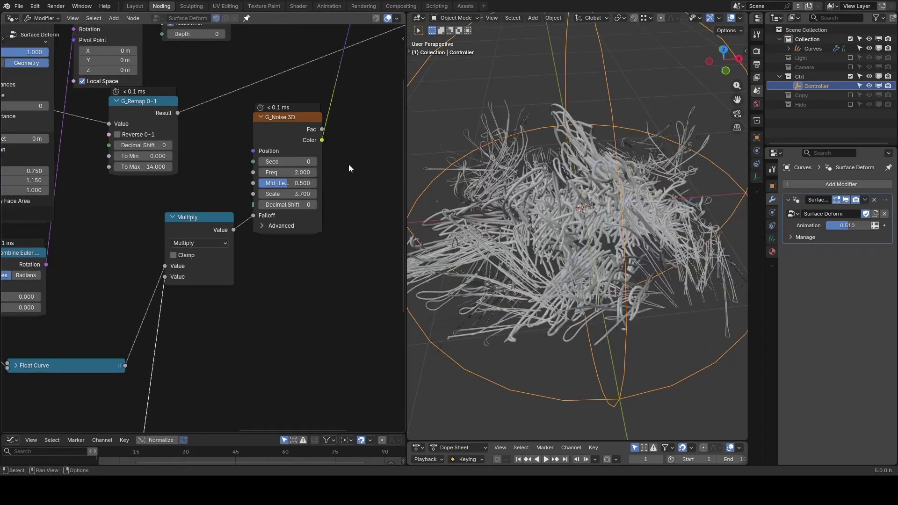
pyautogui.doubleClick(313, 172)
pyautogui.write('4')
pyautogui.press('Return')
pyautogui.moveTo(287, 194)
pyautogui.mouseDown()
pyautogui.moveTo(269, 194)
pyautogui.moveTo(277, 194)
pyautogui.mouseUp()
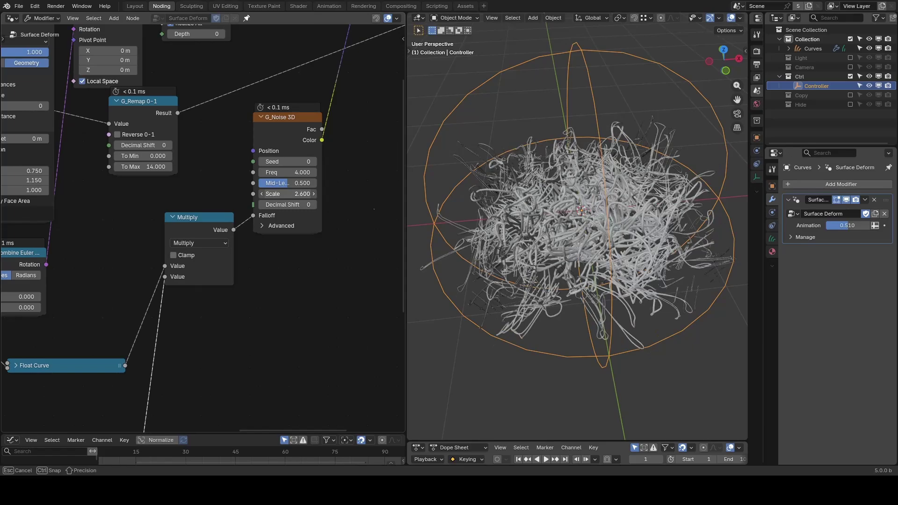
pyautogui.moveTo(843, 226); pyautogui.dragTo(867, 225)
# Mark the Instance on Elements node, the knit unit's Geometry link and the Grid's UV Map output with short annotation strokes
pyautogui.press('Home')
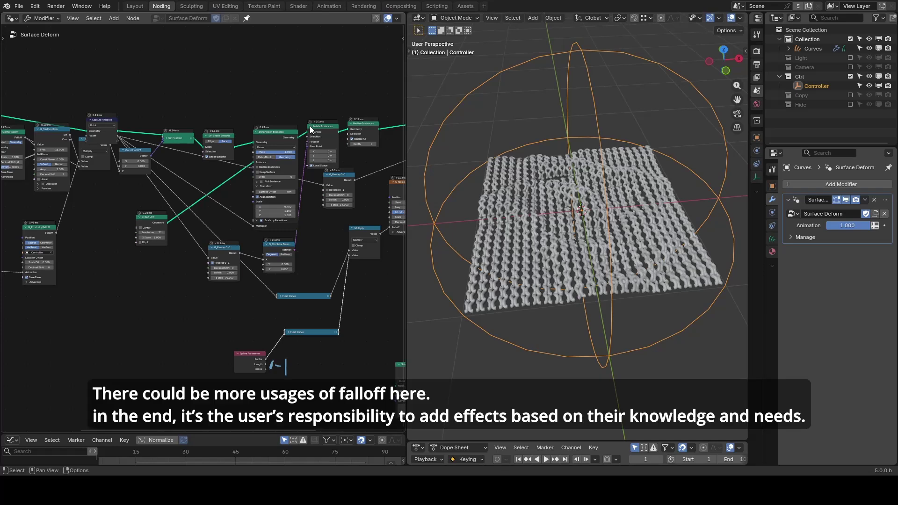
pyautogui.moveTo(247, 136); pyautogui.dragTo(298, 135)
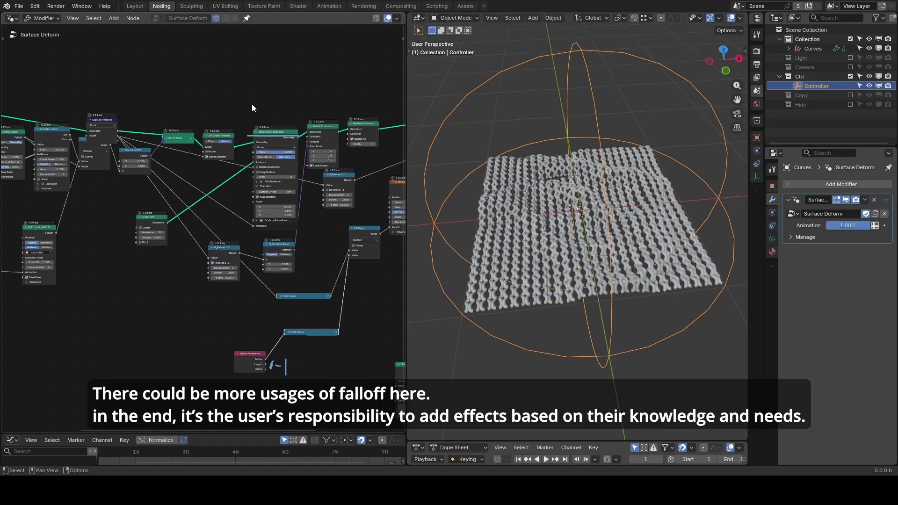
pyautogui.moveTo(131, 220); pyautogui.dragTo(199, 225)
pyautogui.moveTo(71, 181); pyautogui.dragTo(350, 272, button='middle')
pyautogui.scroll(7, 351, 274)
pyautogui.moveTo(229, 174); pyautogui.dragTo(243, 177)
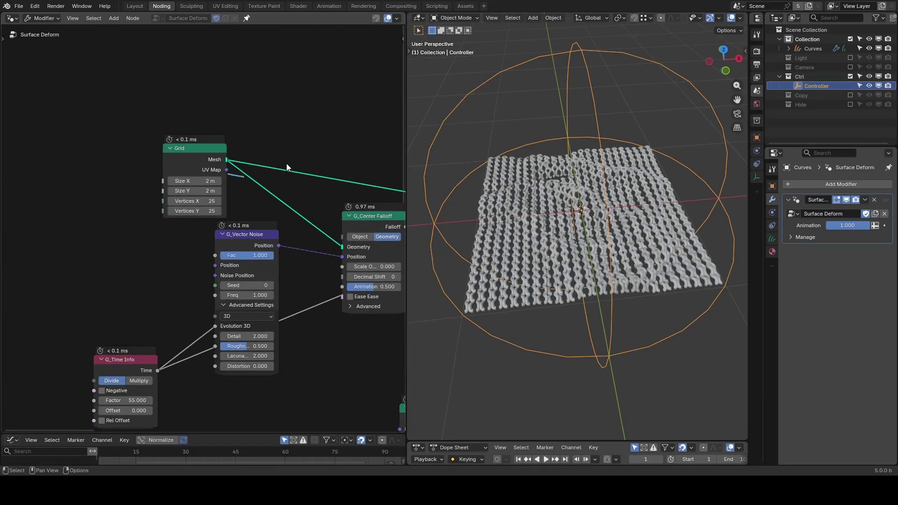
# Merge the Grid's two Mesh links into one reroute point and move it away from the Grid
pyautogui.keyDown('shift'); pyautogui.moveTo(259, 123); pyautogui.dragTo(254, 192, button='right'); pyautogui.keyUp('shift')
pyautogui.press('g')
pyautogui.click(335, 171)
# Insert a G_Store UVMap node between the Grid and the reroute and feed it the Grid's UV Map
pyautogui.hotkey('shift', 'a')
pyautogui.write('gst')
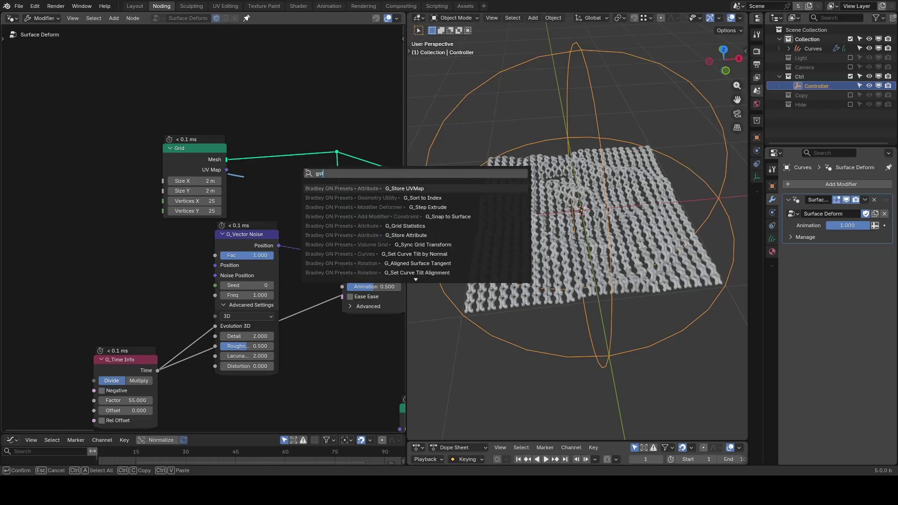
pyautogui.click(325, 188)
pyautogui.click(226, 172)
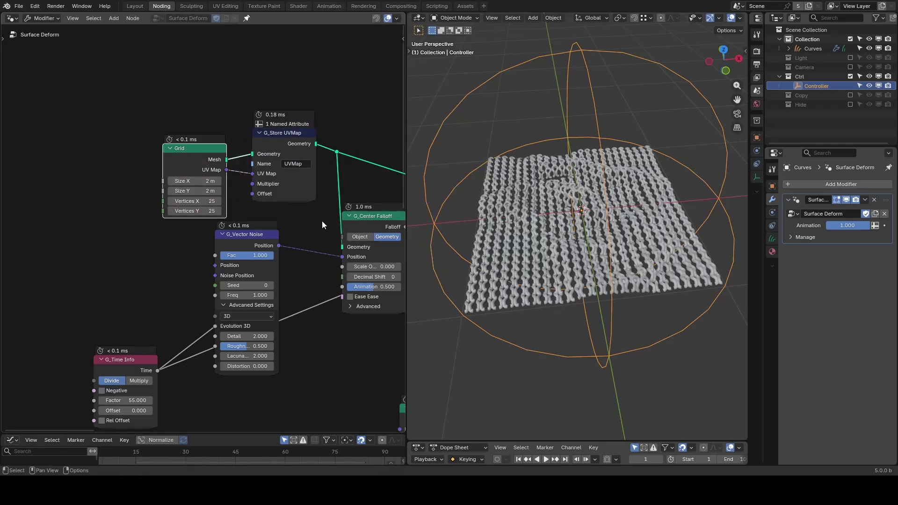
# Insert a Set Material node between G_Set Curve Radius and the Group Output, with the output moved to make room
pyautogui.scroll(-4, 327, 216)
pyautogui.moveTo(334, 213); pyautogui.dragTo(300, 211, button='middle')
pyautogui.scroll(4, 302, 212)
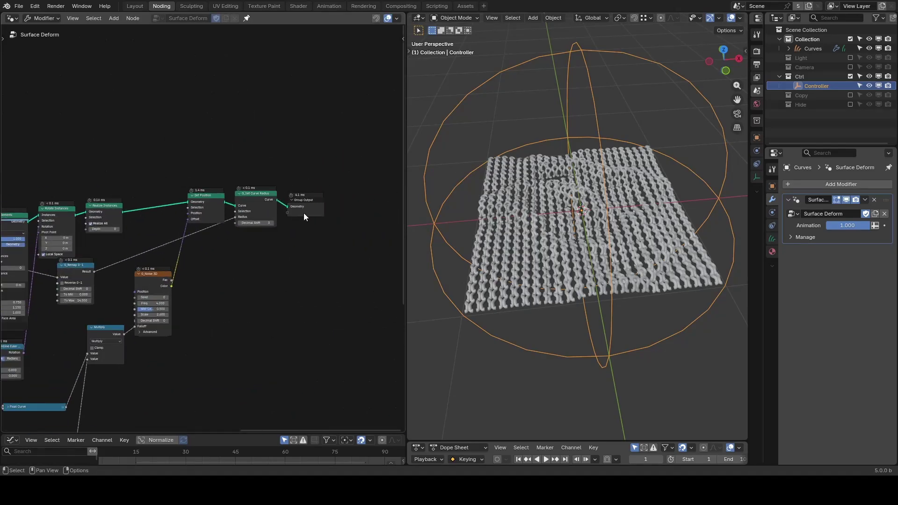
pyautogui.moveTo(304, 210); pyautogui.dragTo(367, 202)
pyautogui.hotkey('shift', 'a')
pyautogui.write('set mat')
pyautogui.press('Return')
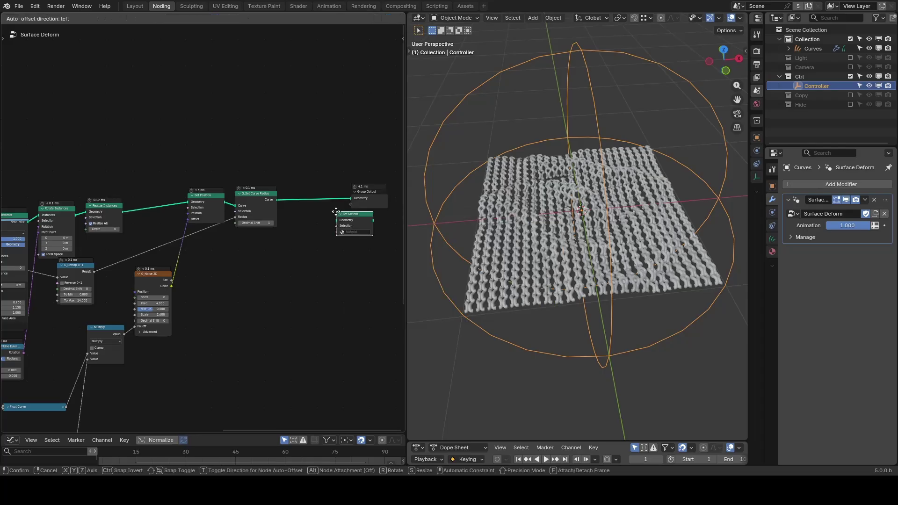
pyautogui.click(293, 191)
# Create a new material on the Curves object and assign it in the Set Material node
pyautogui.click(813, 49)
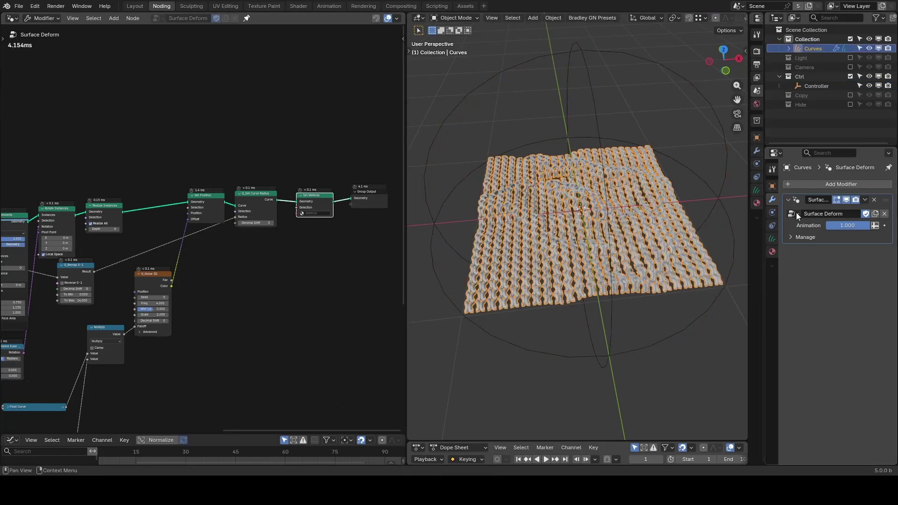
pyautogui.click(773, 252)
pyautogui.click(817, 227)
pyautogui.scroll(5, 345, 227)
pyautogui.click(349, 207)
pyautogui.click(350, 220)
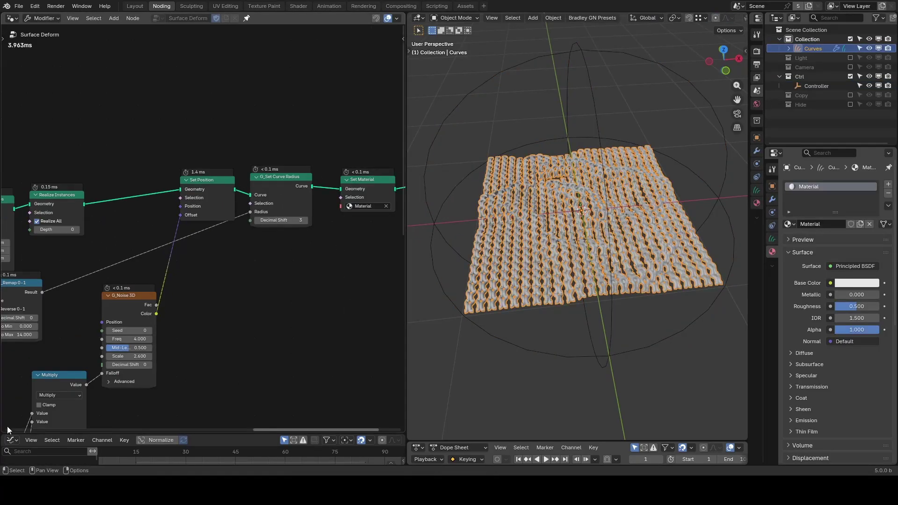
# Split the node editor area and set the lower half to a Shader editor
pyautogui.moveTo(4, 426); pyautogui.dragTo(4, 223)
pyautogui.click(11, 230)
pyautogui.click(46, 307)
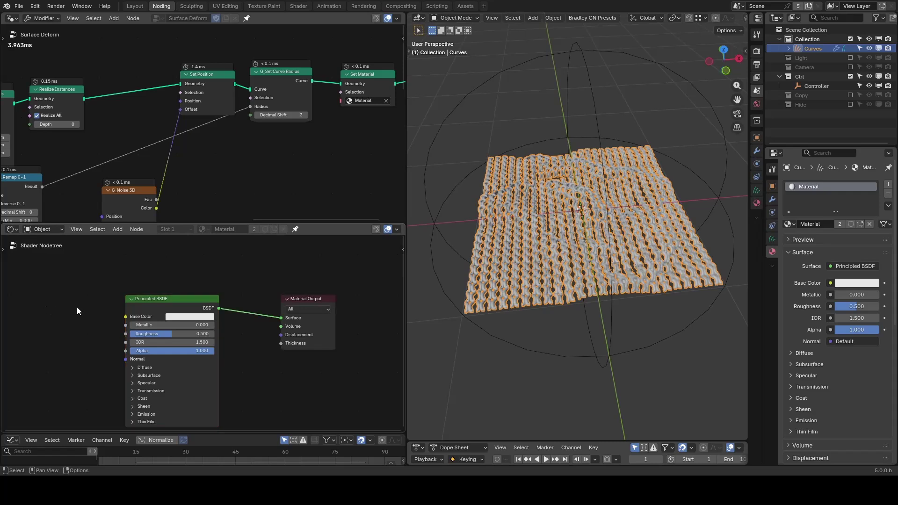
# Add an Attribute node reading UVMap to the material's shader tree, ahead of the Principled BSDF
pyautogui.hotkey('shift', 'a')
pyautogui.write('att')
pyautogui.press('Return')
pyautogui.click(119, 288)
pyautogui.click(139, 343)
pyautogui.write('UVMap')
pyautogui.press('Return')
# Preview the Attribute node's Vector output on the fabric in Material Preview shading
pyautogui.keyDown('ctrl'); pyautogui.keyDown('shift'); pyautogui.click(156, 309); pyautogui.keyUp('shift'); pyautogui.keyUp('ctrl')
pyautogui.press('z')
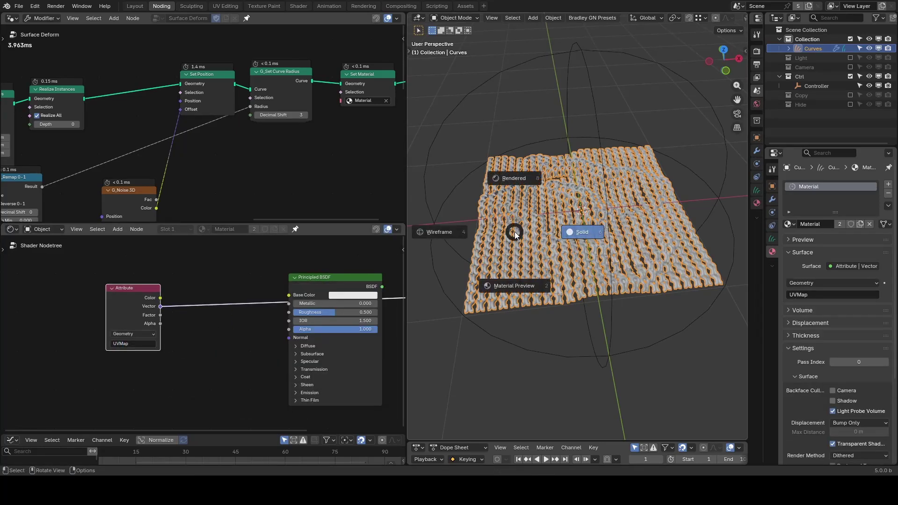
pyautogui.click(518, 270)
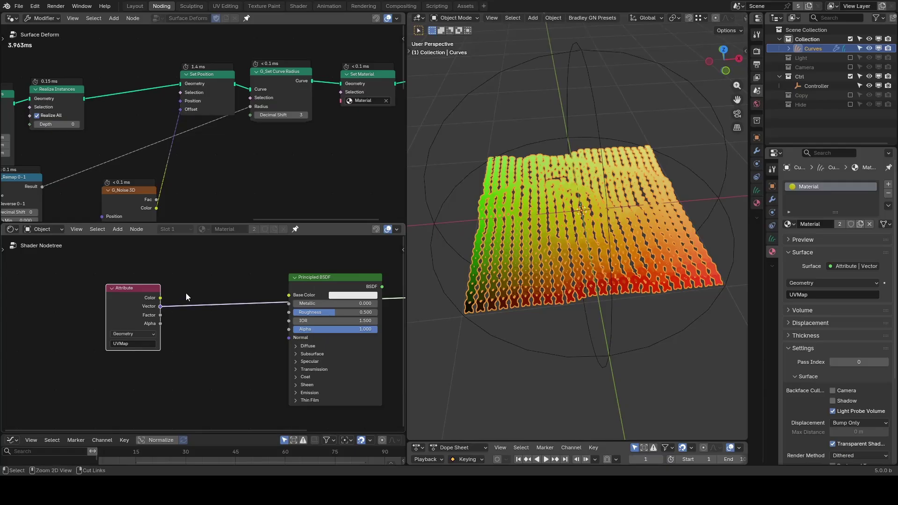
# Add an Image Texture node driven by the Attribute Vector and load blender_community_badge_white.png into it
pyautogui.hotkey('shift', 'a')
pyautogui.write('image')
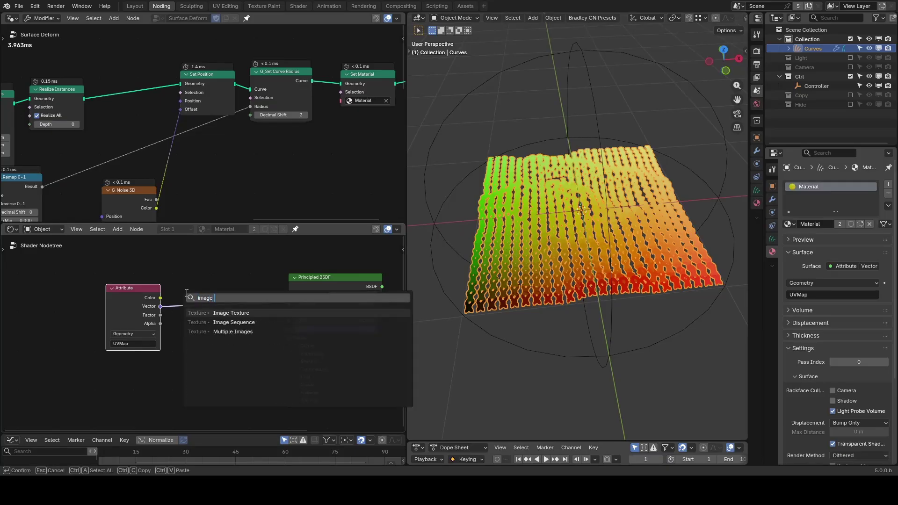
pyautogui.press('Return')
pyautogui.click(194, 322)
pyautogui.click(194, 322)
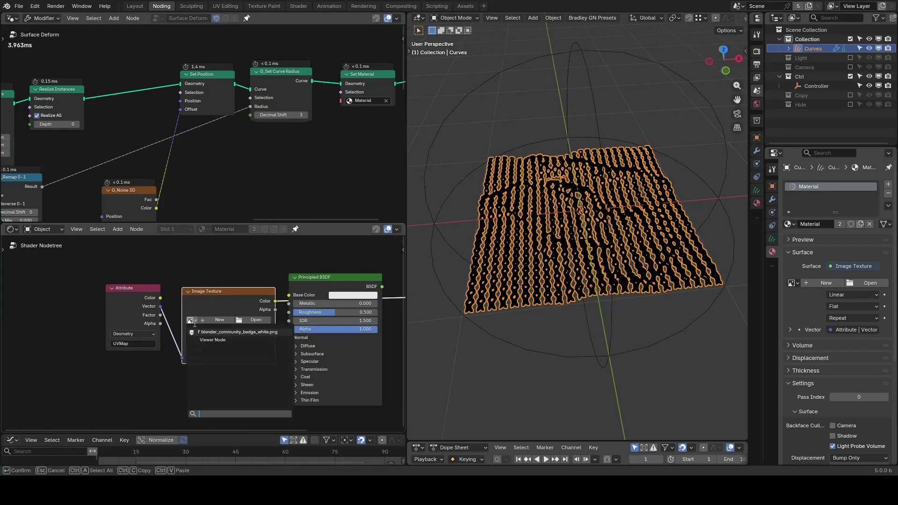
pyautogui.click(234, 335)
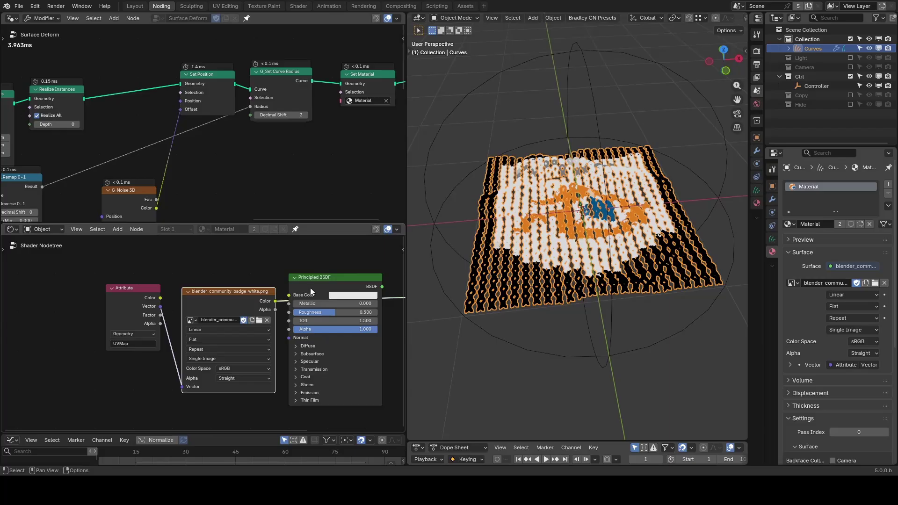
# Route the badge image's Color into the Principled BSDF's Base Color, restore the BSDF output, and deselect the Curves object
pyautogui.moveTo(310, 288); pyautogui.dragTo(322, 294)
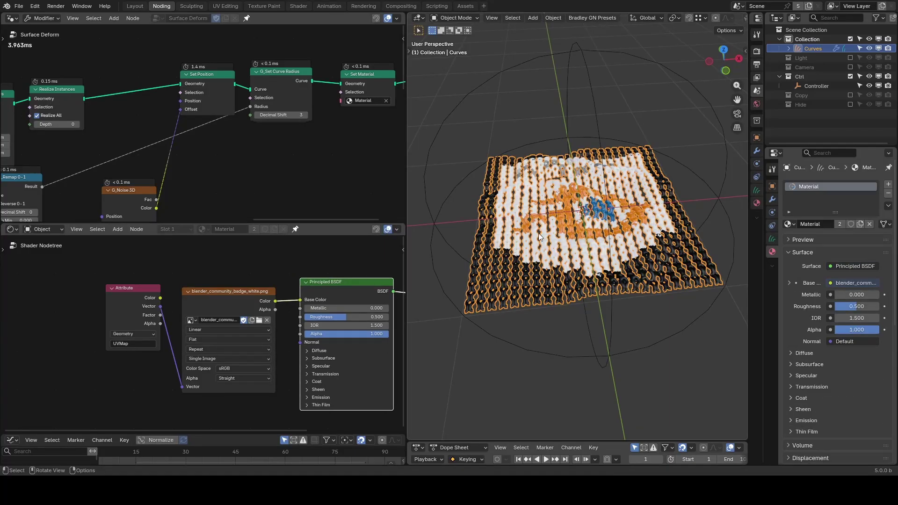
pyautogui.click(521, 145)
pyautogui.moveTo(521, 145); pyautogui.dragTo(568, 225, button='middle')
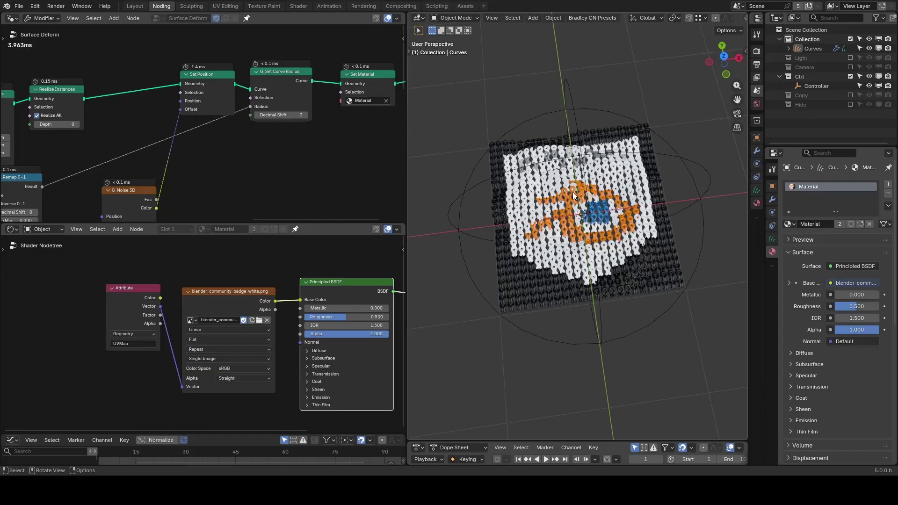
# Insert a Subdivision Surface node between Set Shade Smooth and Instance on Elements
pyautogui.scroll(-3, 168, 134)
pyautogui.moveTo(83, 125); pyautogui.dragTo(222, 136, button='middle')
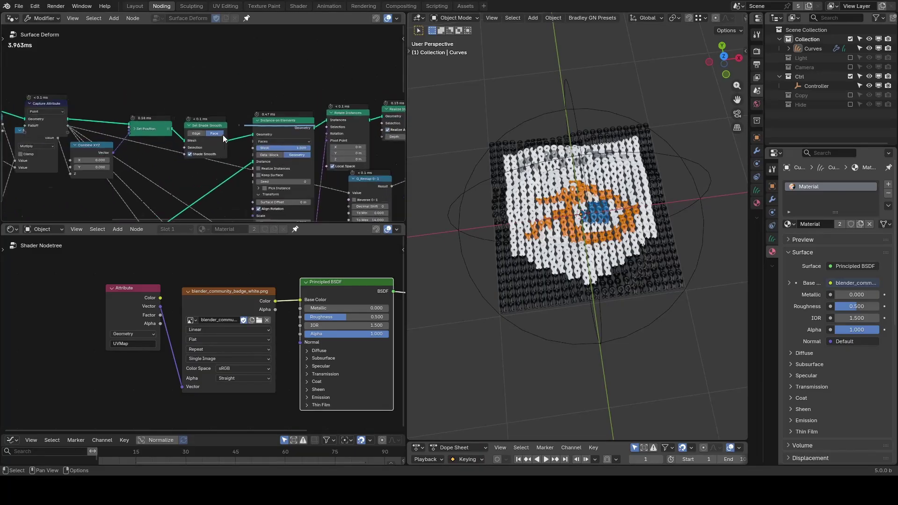
pyautogui.scroll(1, 222, 134)
pyautogui.hotkey('shift', 'a')
pyautogui.write('subdv')
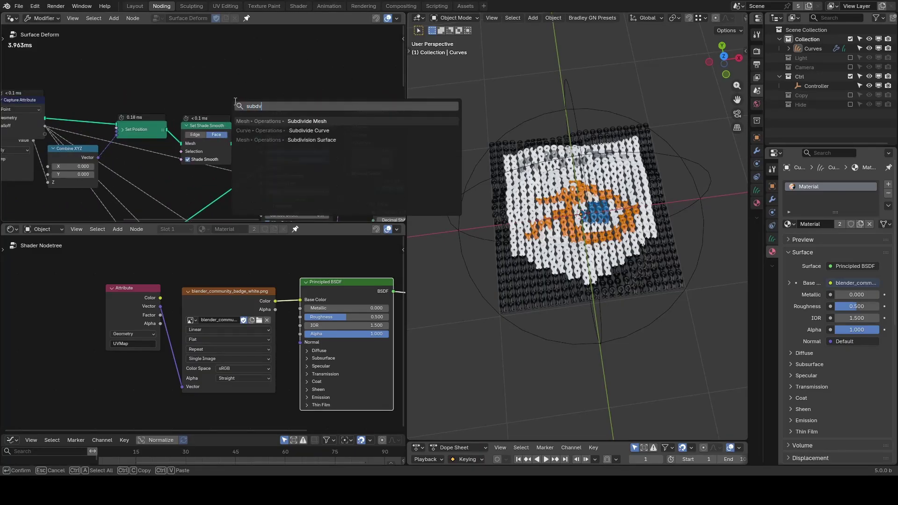
pyautogui.press('Down')
pyautogui.press('Down')
pyautogui.press('Return')
pyautogui.click(234, 101)
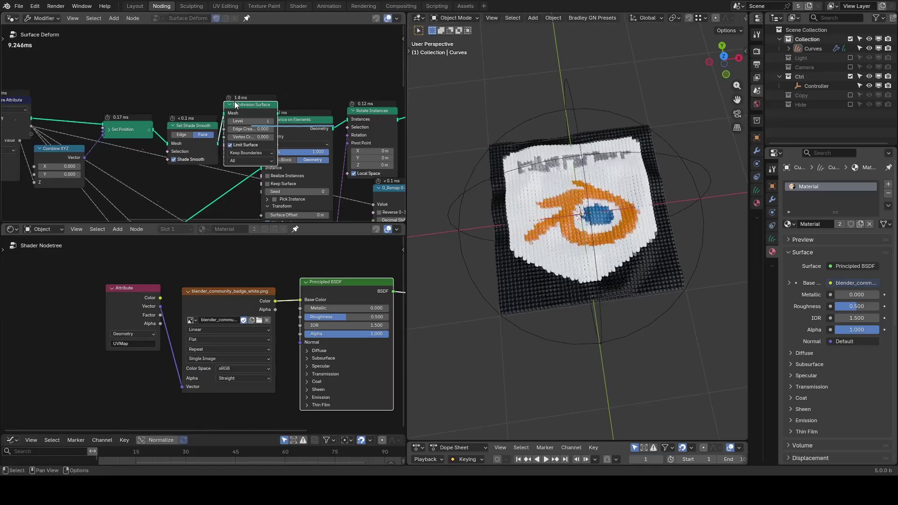
# Set the Subdivision Surface level to 3 and switch the viewport to Solid shading
pyautogui.click(241, 121)
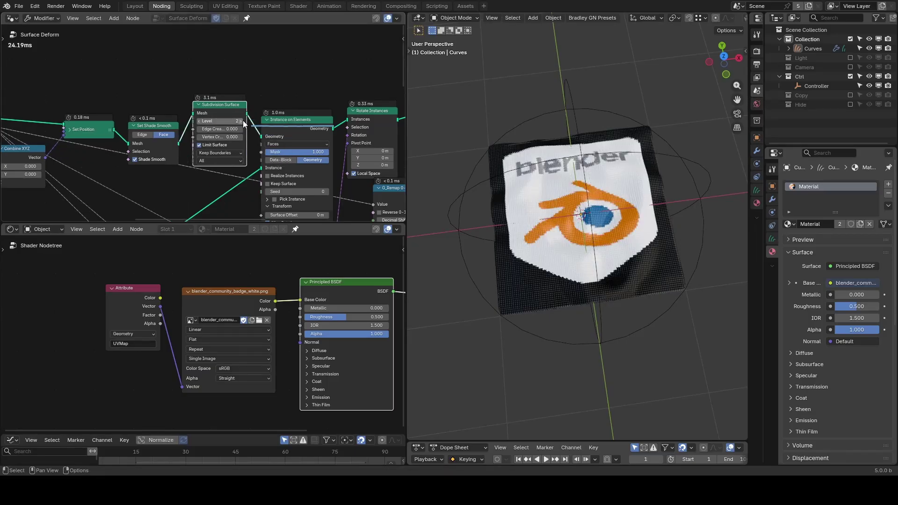
pyautogui.click(241, 121)
pyautogui.moveTo(535, 249); pyautogui.dragTo(540, 230, button='middle')
pyautogui.scroll(3, 540, 229)
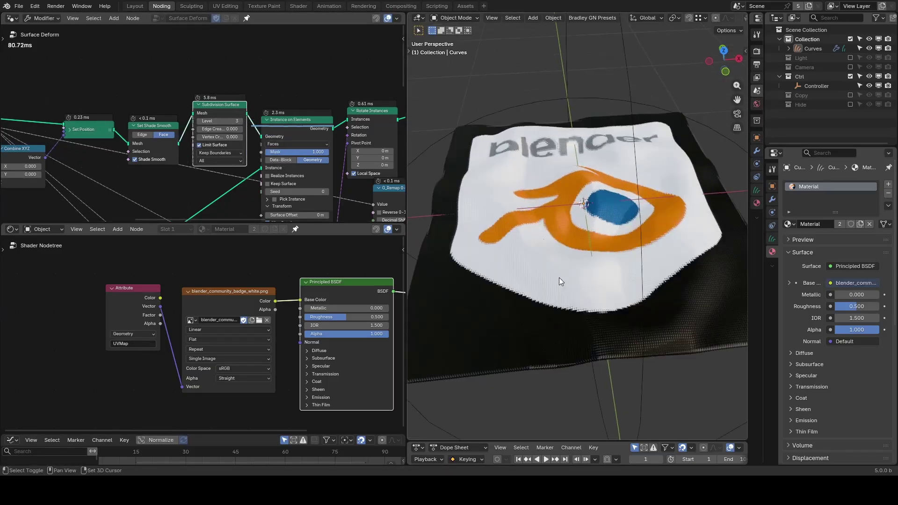
pyautogui.press('z')
pyautogui.click(596, 245)
pyautogui.scroll(3, 563, 244)
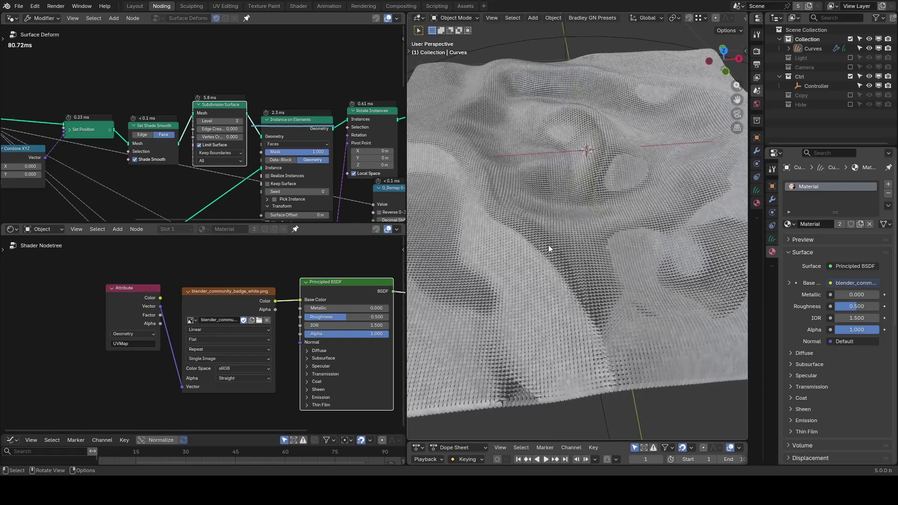
# Set To Max to 3 on the G_Remap 0-1 node that drives the curve radius
pyautogui.moveTo(355, 196); pyautogui.dragTo(265, 75, button='middle')
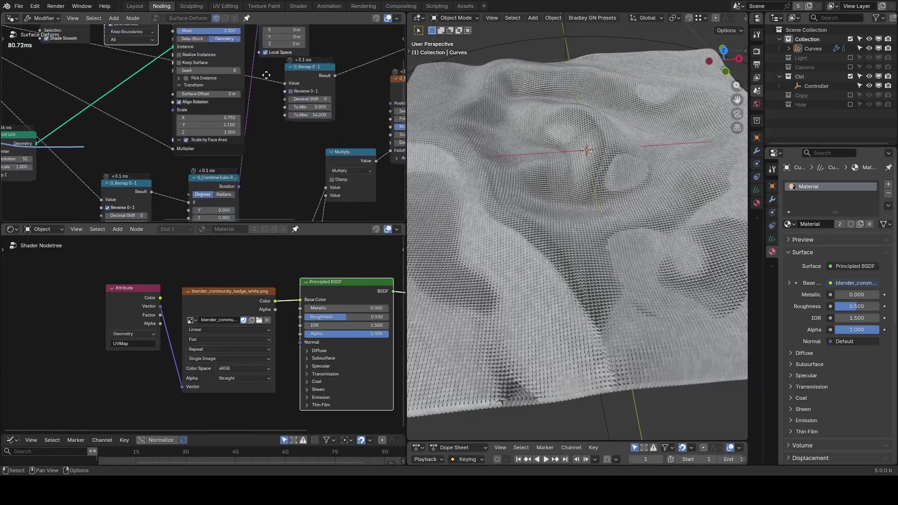
pyautogui.scroll(2, 285, 106)
pyautogui.moveTo(334, 114); pyautogui.dragTo(383, 114)
pyautogui.click(334, 115)
pyautogui.write('3')
pyautogui.press('Return')
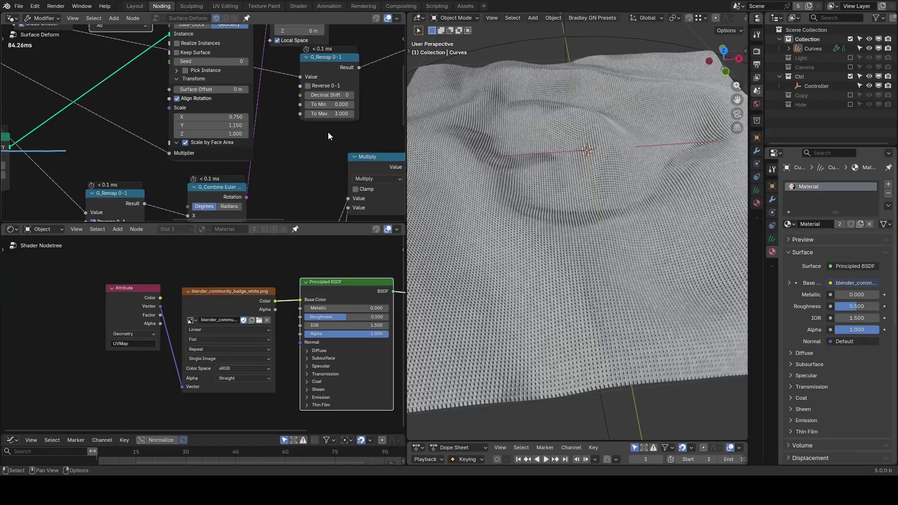
# Duplicate the G_Remap 0-1 node onto the link into Instance on Elements' Multiplier and set its To Max to 1.56
pyautogui.hotkey('shift', 'd')
pyautogui.click(113, 96)
pyautogui.click(131, 150)
pyautogui.write('3.01.56')
pyautogui.press('Return')
# Close the Shader editor by joining its area back into the Geometry Nodes editor
pyautogui.scroll(5, 533, 313)
pyautogui.scroll(-6, 552, 304)
pyautogui.moveTo(2, 222); pyautogui.dragTo(8, 255)
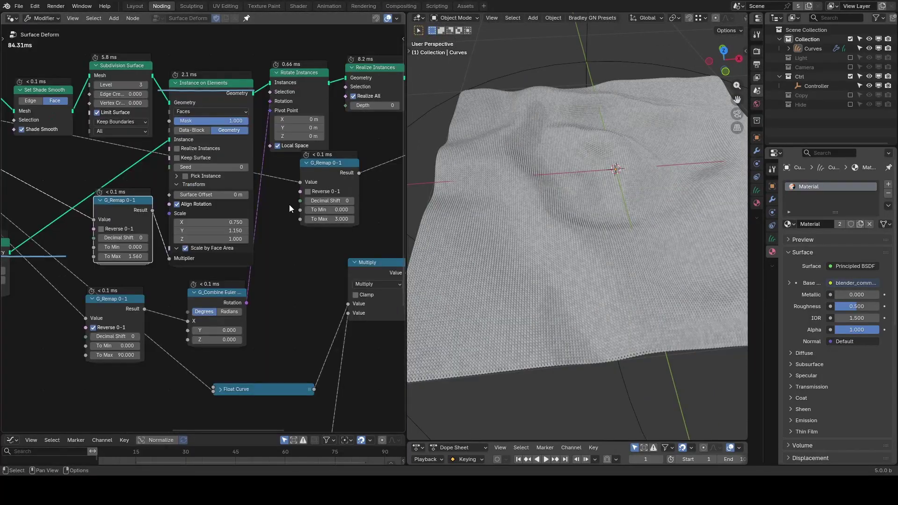
# Erase the annotation strokes around the instancing nodes
pyautogui.scroll(-12, 290, 206)
pyautogui.moveTo(293, 208); pyautogui.dragTo(258, 184, button='middle')
pyautogui.press('d')
pyautogui.moveTo(98, 334); pyautogui.dragTo(248, 133, button='right')
# Enclose the instancing nodes in a frame labelled Instancing Method
pyautogui.moveTo(356, 99)
pyautogui.mouseDown()
pyautogui.moveTo(128, 263)
pyautogui.moveTo(87, 281)
pyautogui.mouseUp()
pyautogui.moveTo(53, 199)
pyautogui.keyDown('shift'); pyautogui.mouseDown()
pyautogui.moveTo(210, 326)
pyautogui.moveTo(217, 318)
pyautogui.mouseUp(); pyautogui.keyUp('shift')
pyautogui.write('fInstancing Meth')
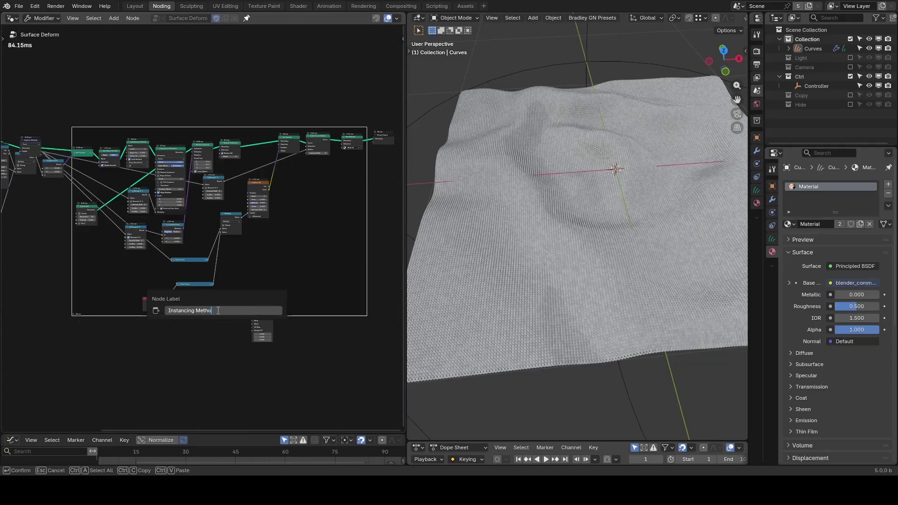
pyautogui.write('od')
pyautogui.press('Return')
# Shift the Instancing Method frame away from Set Position and Set Shade Smooth, leaving those two nodes outside it
pyautogui.moveTo(392, 97); pyautogui.dragTo(281, 173)
pyautogui.press('g')
pyautogui.click(352, 150)
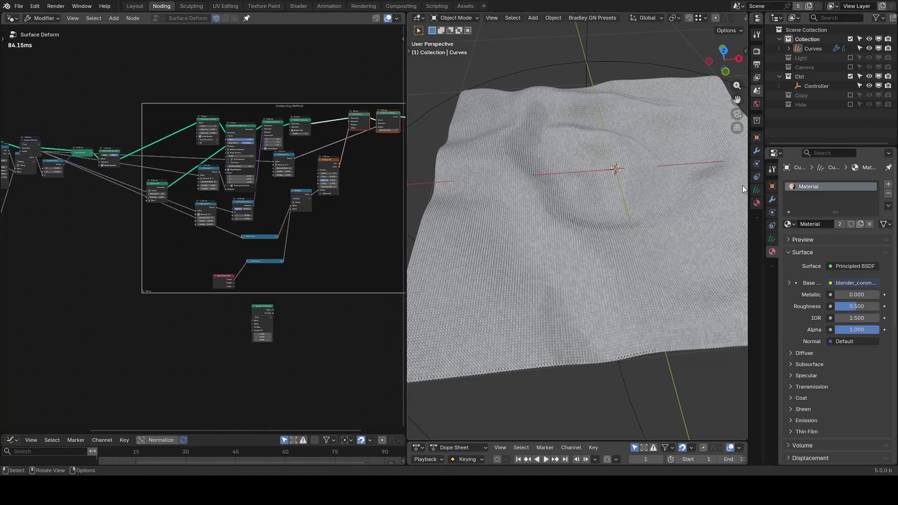
# Set the modifier's Animation to 1.000 and move the Sample UV Surface node into clear space beneath the frame
pyautogui.click(773, 199)
pyautogui.moveTo(861, 226); pyautogui.dragTo(891, 227)
pyautogui.moveTo(302, 325); pyautogui.dragTo(289, 223, button='middle')
pyautogui.scroll(8, 290, 223)
pyautogui.moveTo(283, 169); pyautogui.dragTo(308, 210)
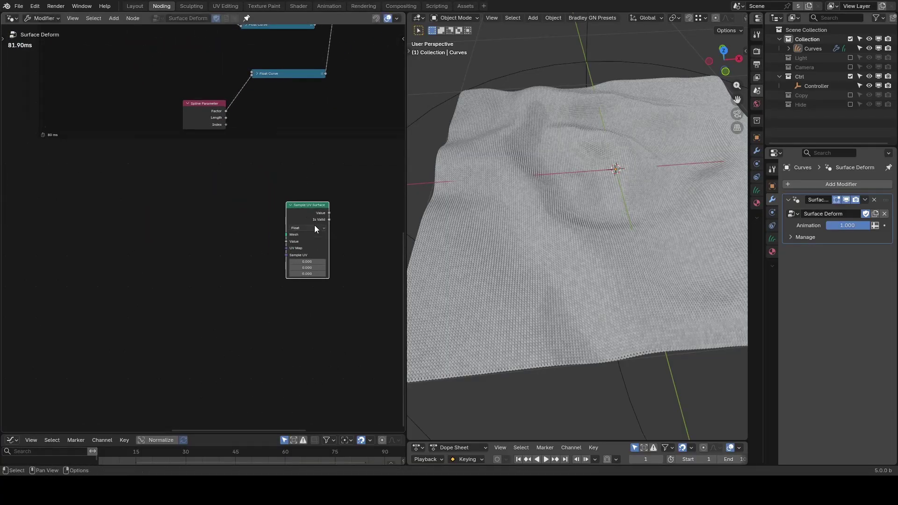
pyautogui.scroll(4, 314, 225)
pyautogui.moveTo(315, 203); pyautogui.dragTo(279, 205, button='middle')
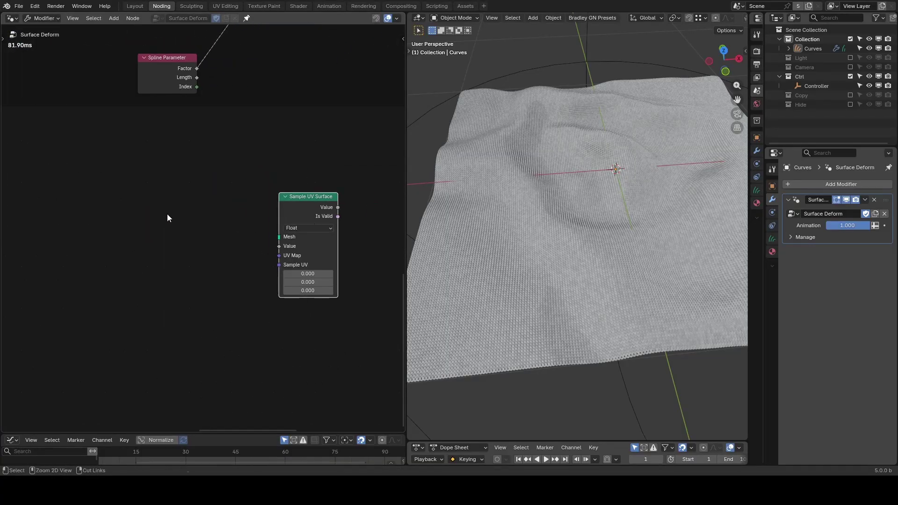
# Add a G_UV Deformer node beside the Sample UV Surface node
pyautogui.hotkey('shift', 'a')
pyautogui.write('uv deformer')
pyautogui.press('Return')
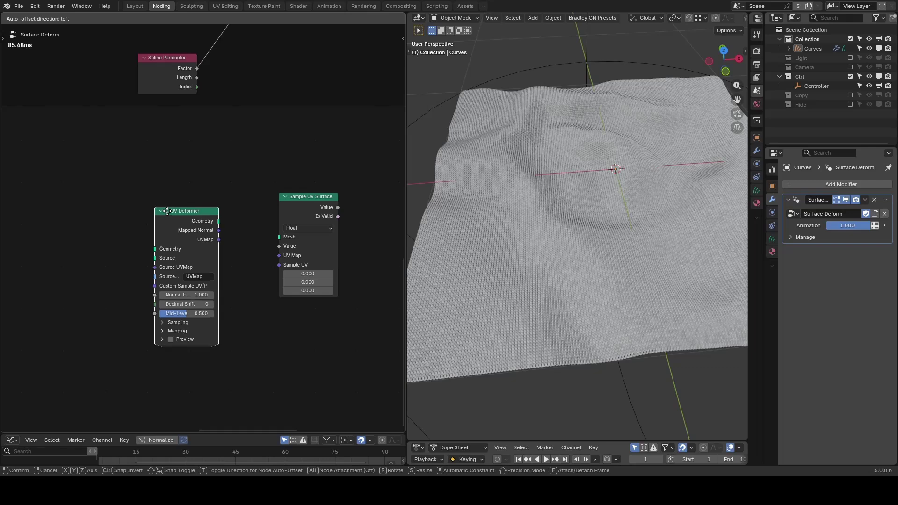
pyautogui.click(173, 201)
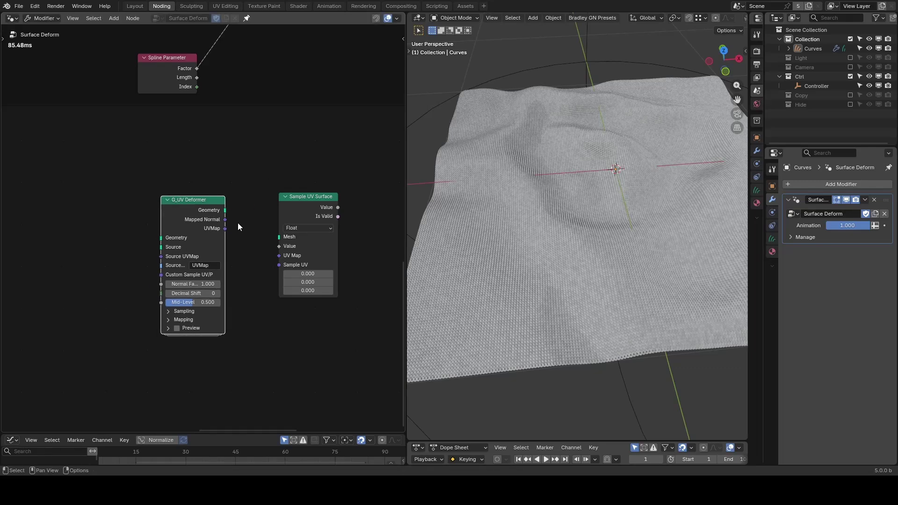
# Delete the Sample UV Surface node and add a Grid mesh node in front of the G_UV Deformer node
pyautogui.click(308, 205)
pyautogui.press('x')
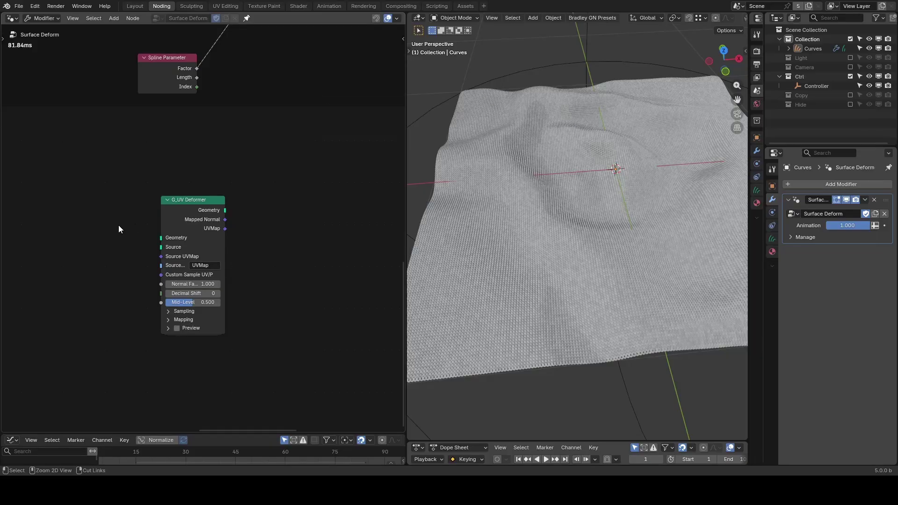
pyautogui.hotkey('shift', 'a')
pyautogui.write('grid')
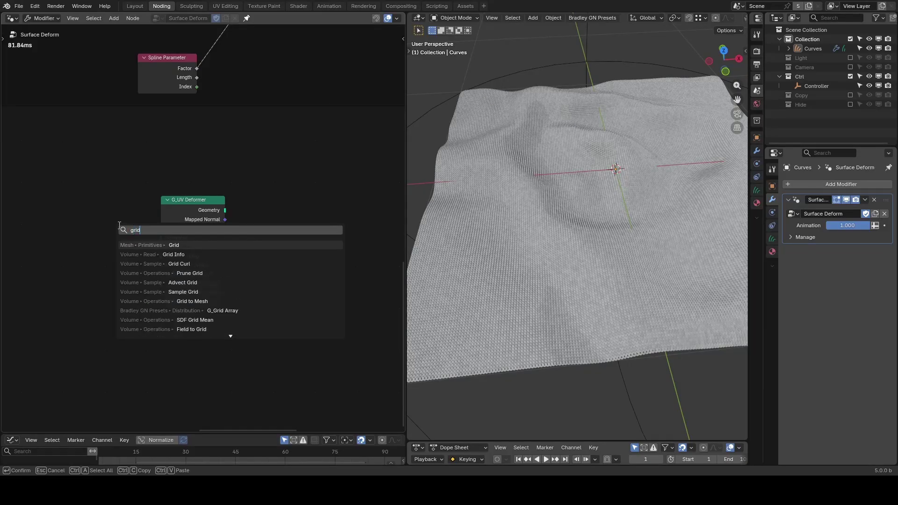
pyautogui.press('Return')
pyautogui.click(20, 210)
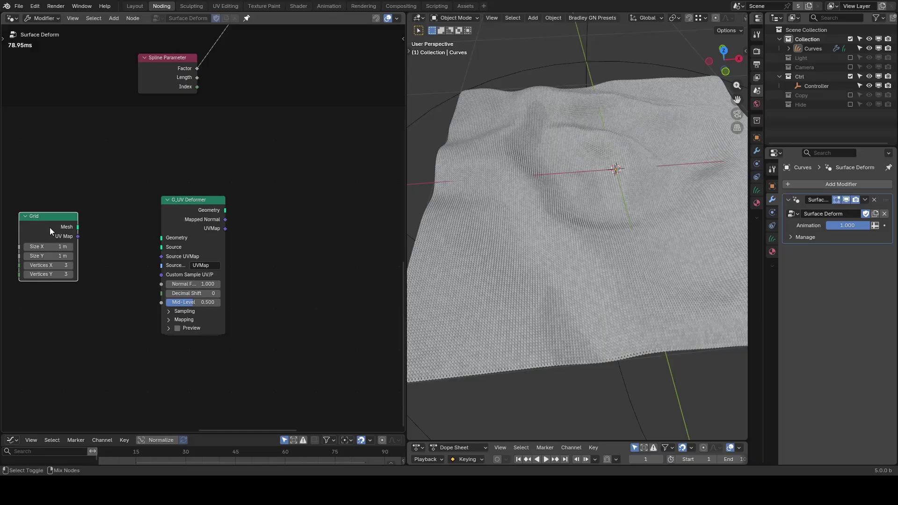
# Preview the Grid node in the viewport and insert a G_Hair on Geometry node on its mesh output
pyautogui.keyDown('ctrl'); pyautogui.keyDown('shift'); pyautogui.click(49, 226); pyautogui.keyUp('shift'); pyautogui.keyUp('ctrl')
pyautogui.moveTo(69, 228); pyautogui.dragTo(172, 204, button='middle')
pyautogui.hotkey('shift', 'a')
pyautogui.write('hair on g')
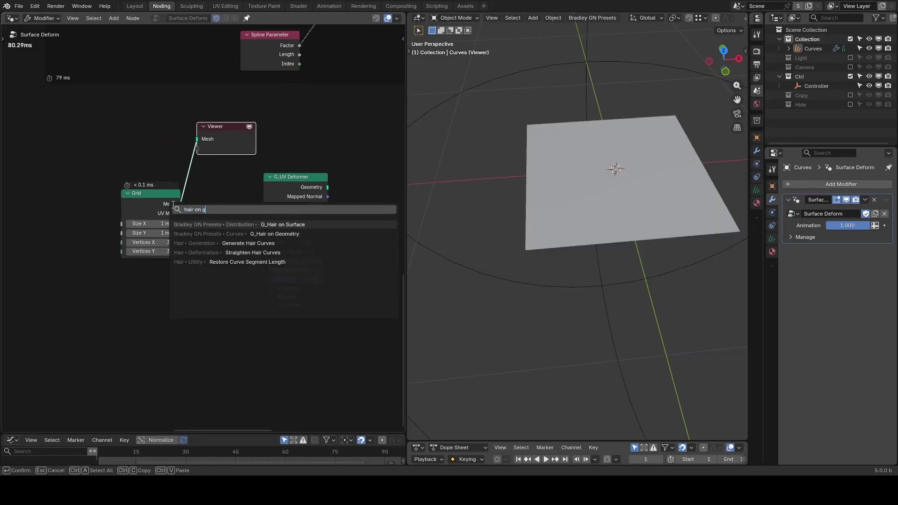
pyautogui.press('Return')
pyautogui.click(178, 181)
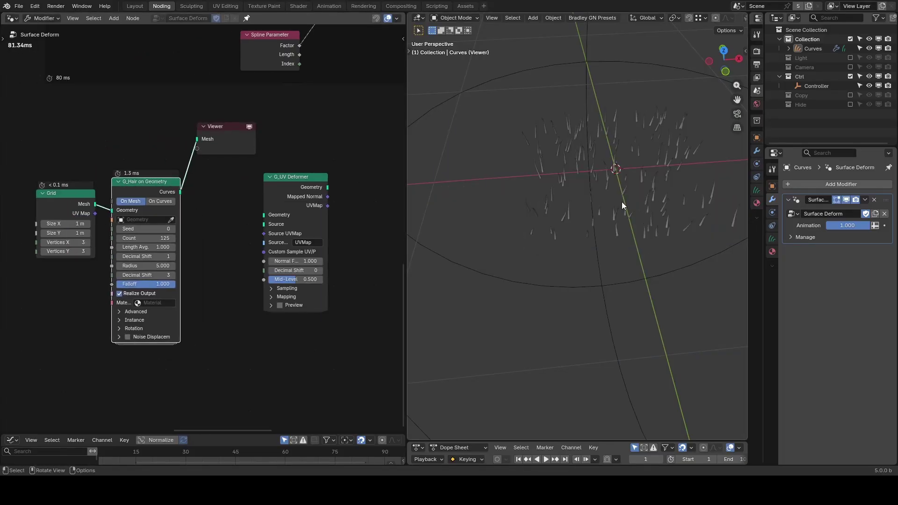
# On G_Hair on Geometry, set Extra XY Rot to 3.100, Length Avg. to 4.000 and Count to 555, with Surface Cling enabled
pyautogui.click(142, 327)
pyautogui.moveTo(142, 348); pyautogui.dragTo(196, 348)
pyautogui.moveTo(147, 250); pyautogui.dragTo(188, 250)
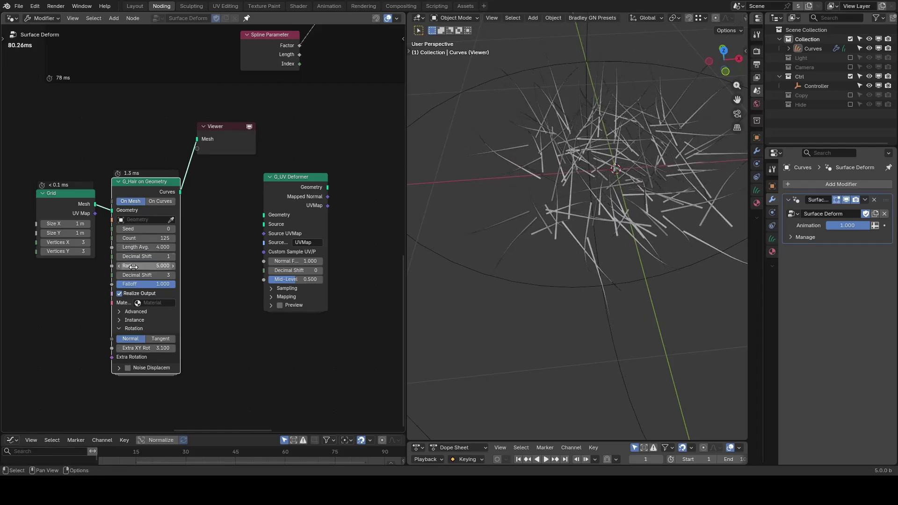
pyautogui.click(129, 311)
pyautogui.click(136, 332)
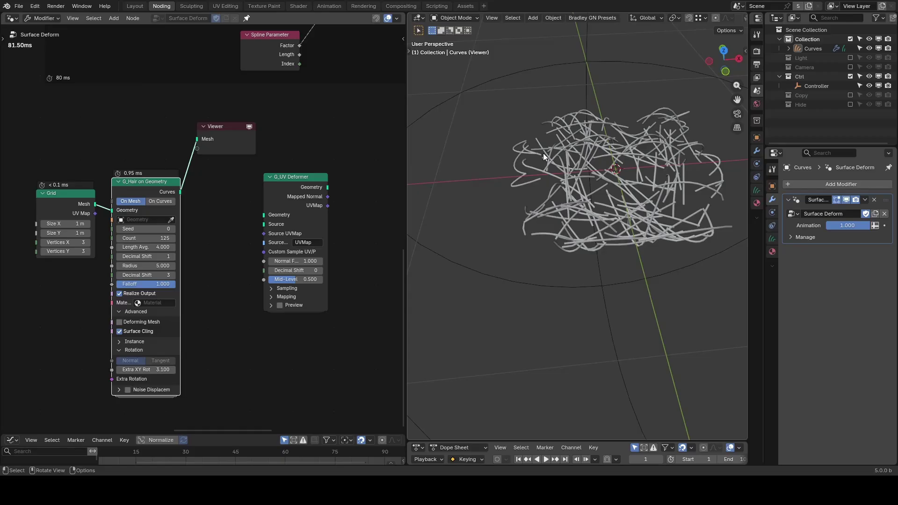
pyautogui.click(161, 238)
pyautogui.write('555')
pyautogui.press('Return')
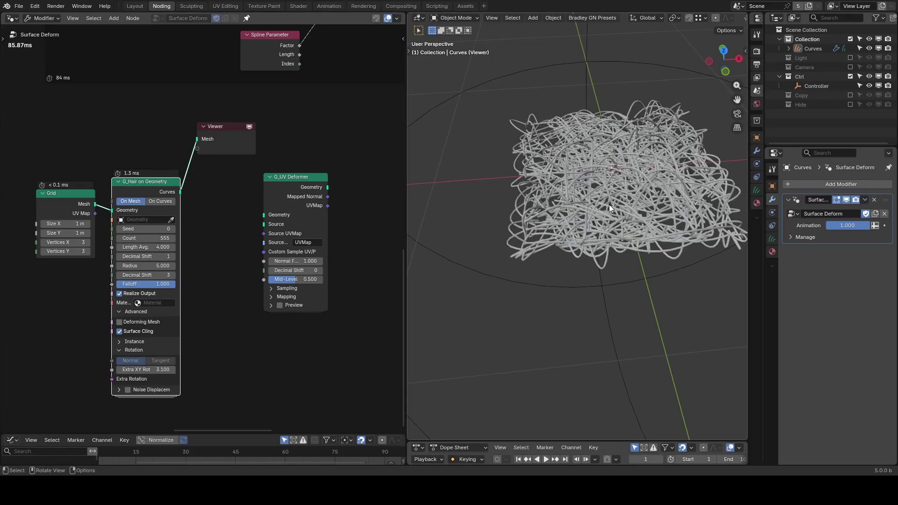
# Feed the hair curves into G_UV Deformer's Geometry input and the Set Shade Smooth fabric mesh into its Source input
pyautogui.moveTo(183, 195); pyautogui.dragTo(265, 215)
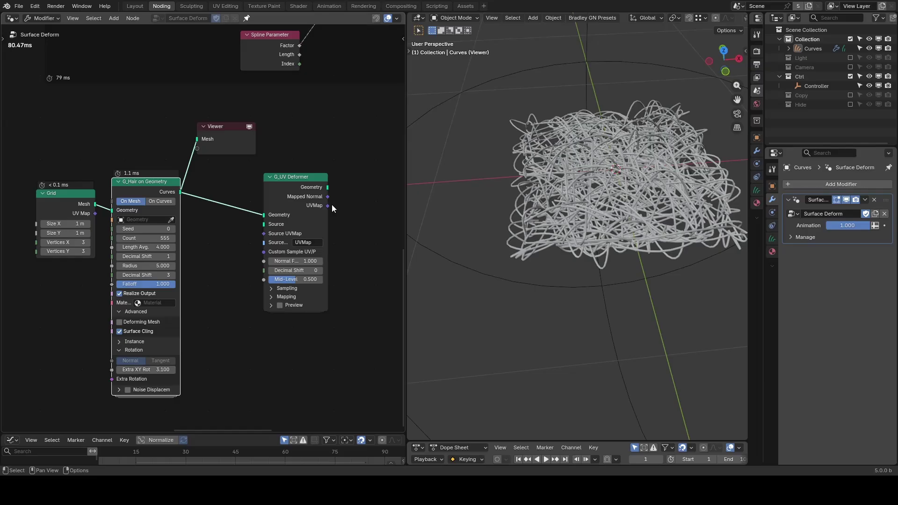
pyautogui.scroll(-10, 201, 191)
pyautogui.moveTo(196, 190); pyautogui.dragTo(293, 248, button='middle')
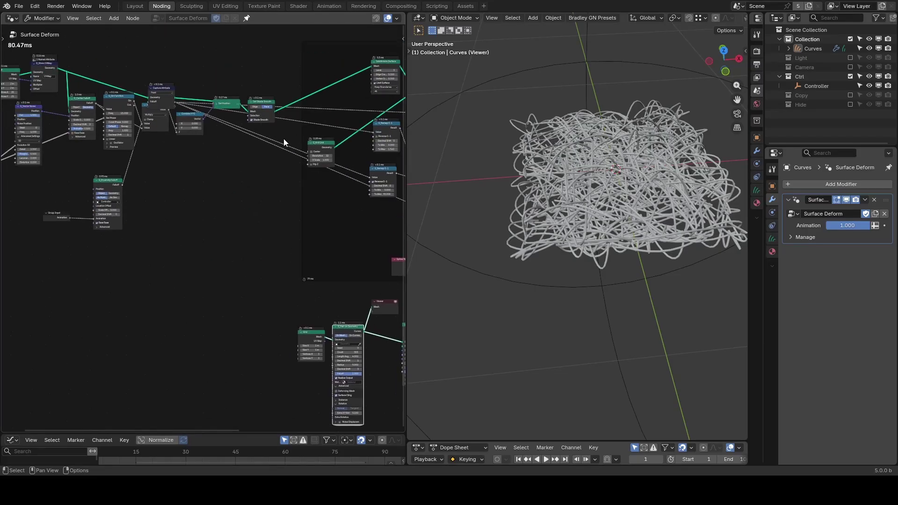
pyautogui.moveTo(270, 141); pyautogui.dragTo(299, 142, button='middle')
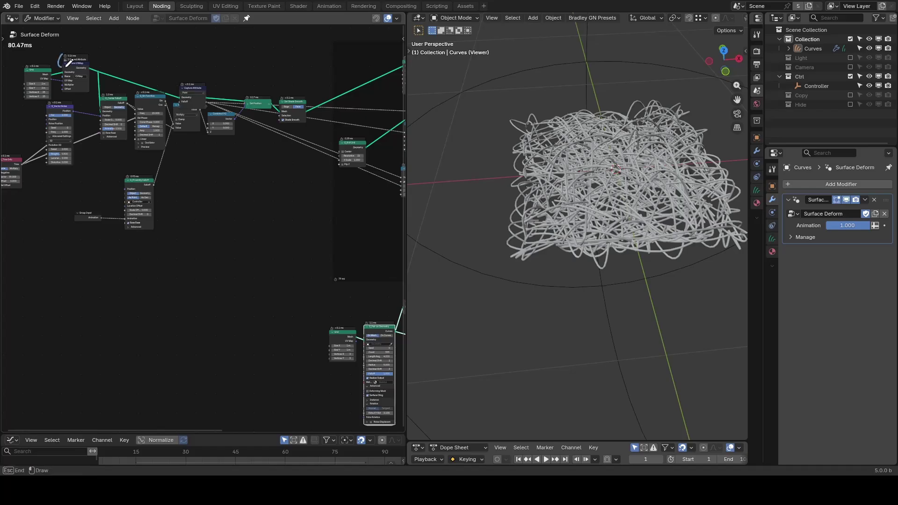
pyautogui.moveTo(332, 181); pyautogui.dragTo(219, 156, button='middle')
pyautogui.moveTo(193, 88); pyautogui.dragTo(320, 323)
pyautogui.scroll(2, 324, 342)
pyautogui.moveTo(323, 342); pyautogui.dragTo(258, 237, button='middle')
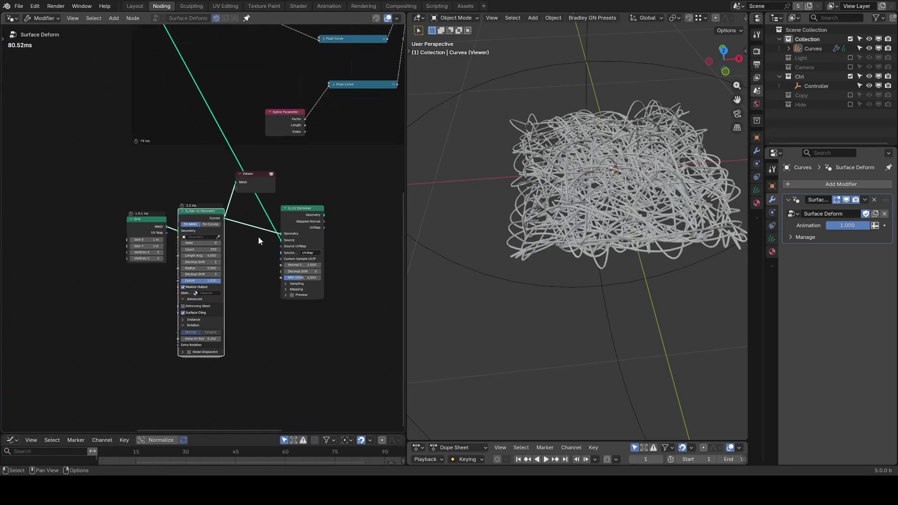
pyautogui.scroll(2, 258, 237)
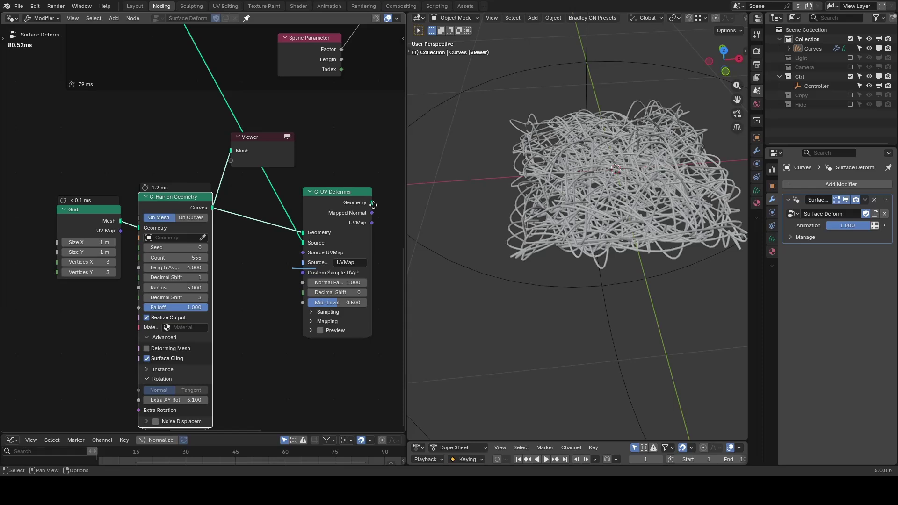
# Preview the G_UV Deformer geometry and play the animation to inspect how the hair follows the surface
pyautogui.moveTo(375, 209); pyautogui.dragTo(270, 204, button='middle')
pyautogui.keyDown('ctrl'); pyautogui.keyDown('shift'); pyautogui.click(258, 200); pyautogui.keyUp('shift'); pyautogui.keyUp('ctrl')
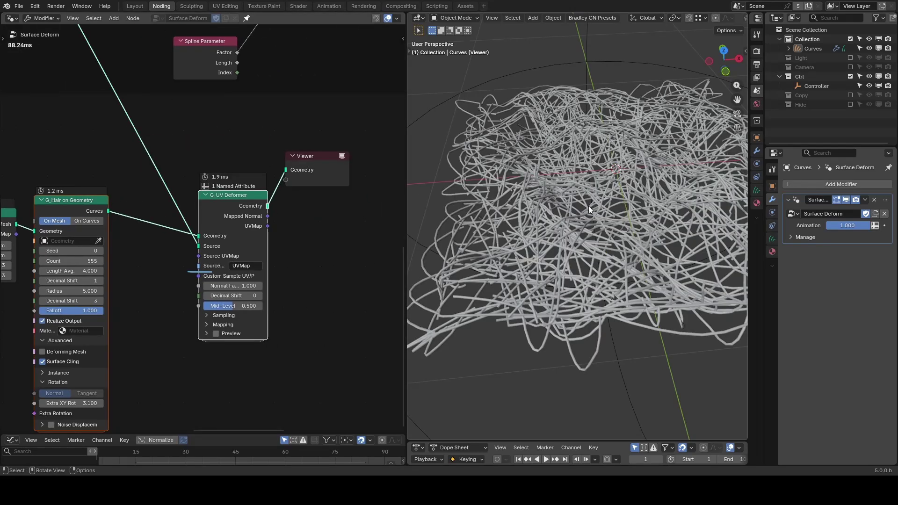
pyautogui.moveTo(596, 150); pyautogui.dragTo(633, 217, button='middle')
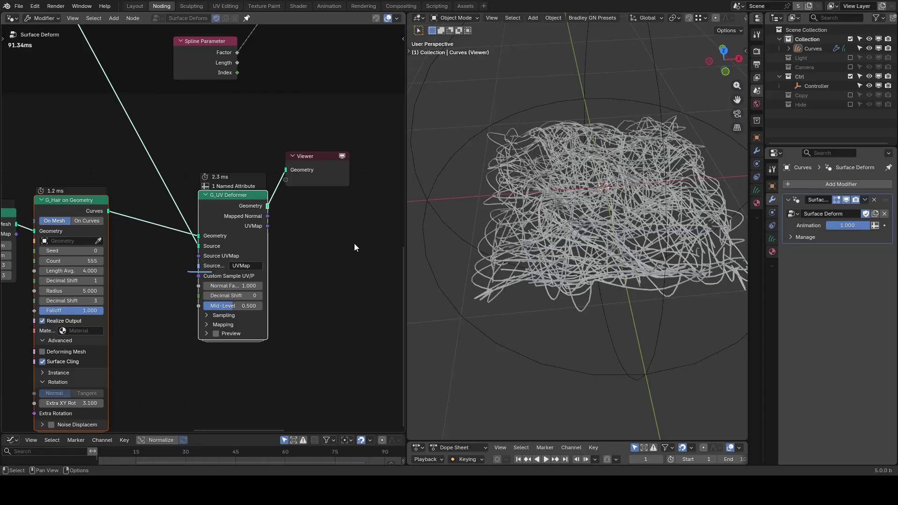
pyautogui.click(546, 459)
pyautogui.moveTo(595, 262); pyautogui.dragTo(602, 220, button='middle')
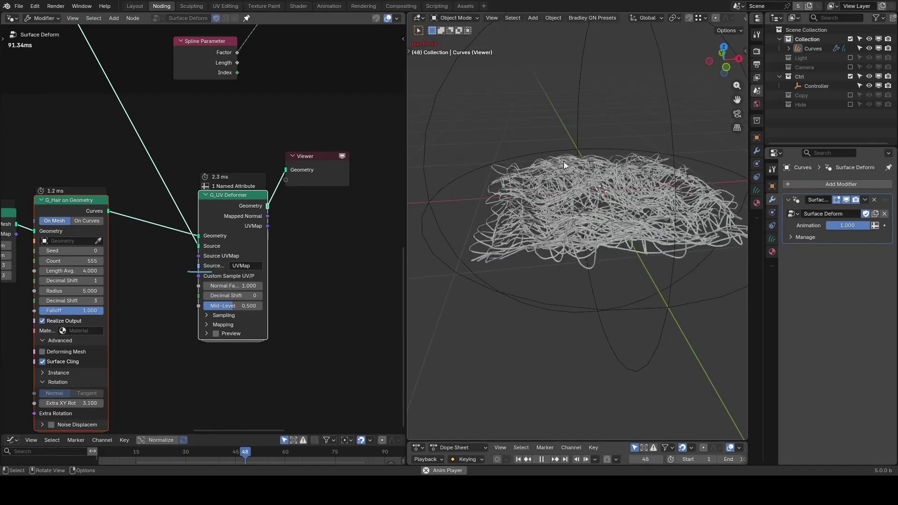
pyautogui.moveTo(116, 215); pyautogui.dragTo(202, 192, button='middle')
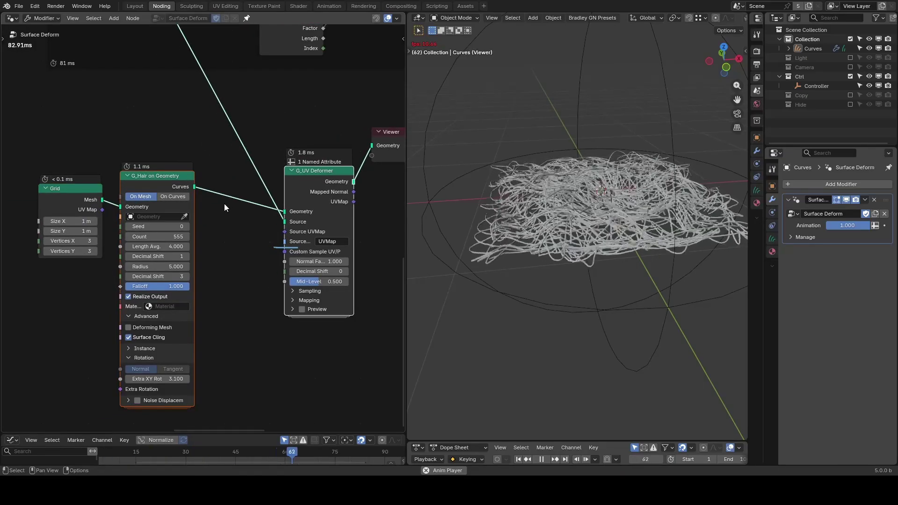
pyautogui.press('space')
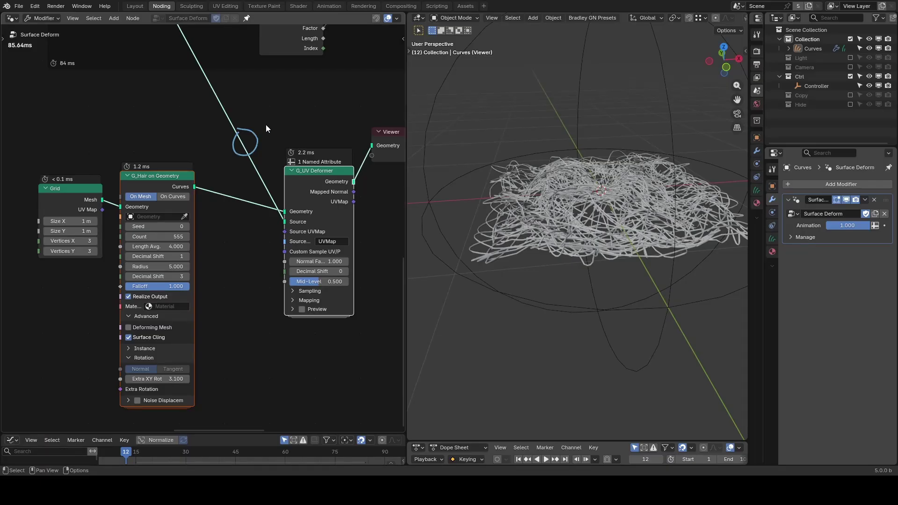
# Link the captured Falloff from Capture Attribute to the Custom Attribute input in G_UV Deformer's Sampling settings
pyautogui.scroll(-2, 167, 150)
pyautogui.scroll(-2, 96, 108)
pyautogui.moveTo(96, 107); pyautogui.dragTo(201, 211, button='middle')
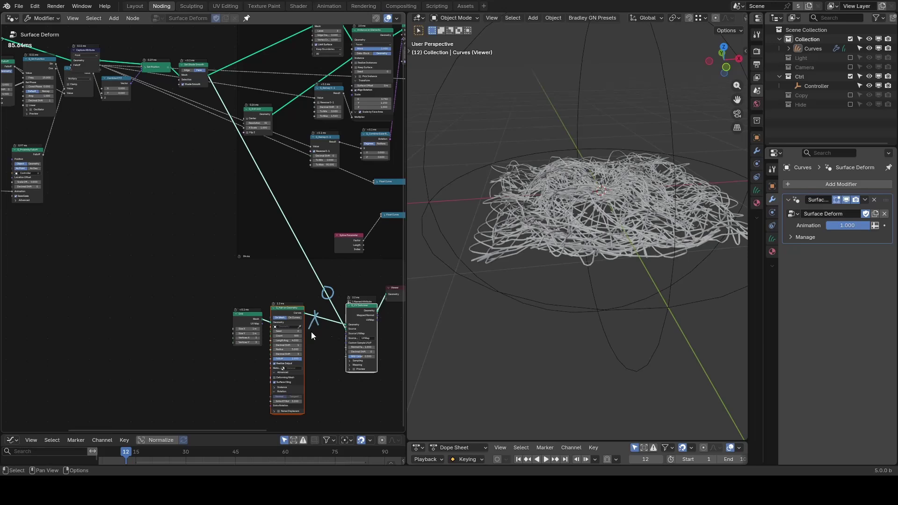
pyautogui.click(356, 362)
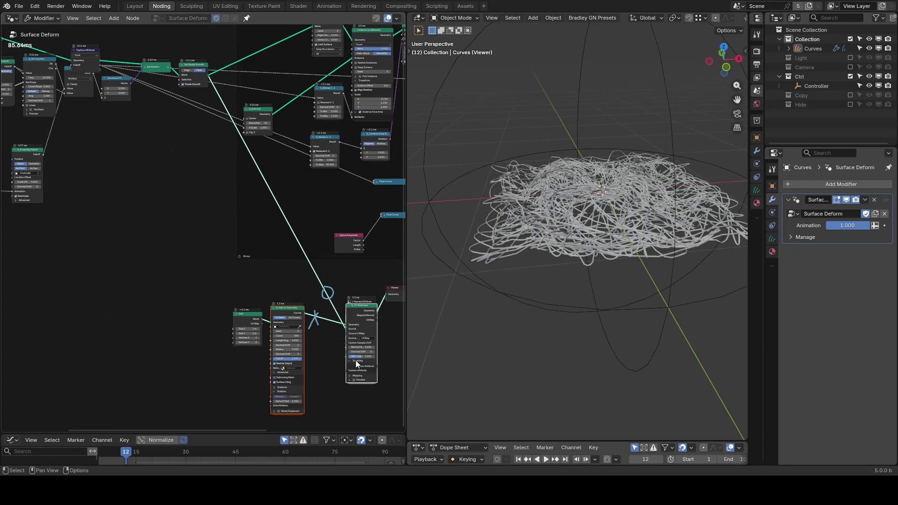
pyautogui.moveTo(99, 66); pyautogui.dragTo(341, 371)
pyautogui.moveTo(342, 372); pyautogui.dragTo(188, 273, button='middle')
pyautogui.scroll(5, 251, 198)
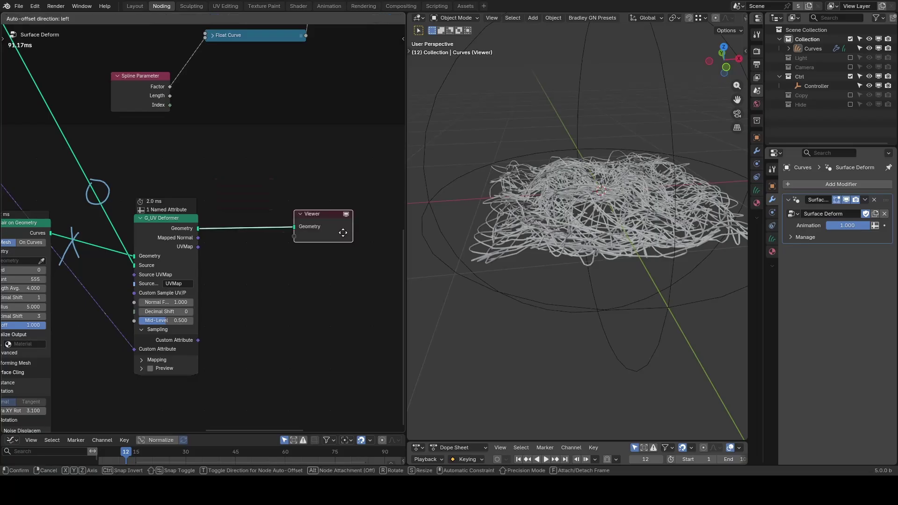
# Move the Viewer node aside and insert a G_Set Curve Radius node between G_UV Deformer and the Viewer
pyautogui.moveTo(251, 197); pyautogui.dragTo(362, 238)
pyautogui.moveTo(250, 257); pyautogui.dragTo(300, 229, button='middle')
pyautogui.hotkey('shift', 'a')
pyautogui.write('gset c')
pyautogui.press('Return')
pyautogui.click(316, 190)
# Drive the curve radius with G_UV Deformer's Custom Attribute through a G_Remap 0-1 node with To Max 5.000
pyautogui.moveTo(246, 312); pyautogui.dragTo(294, 229)
pyautogui.write('gremap')
pyautogui.press('Return')
pyautogui.doubleClick(325, 331)
pyautogui.write('5')
pyautogui.press('Return')
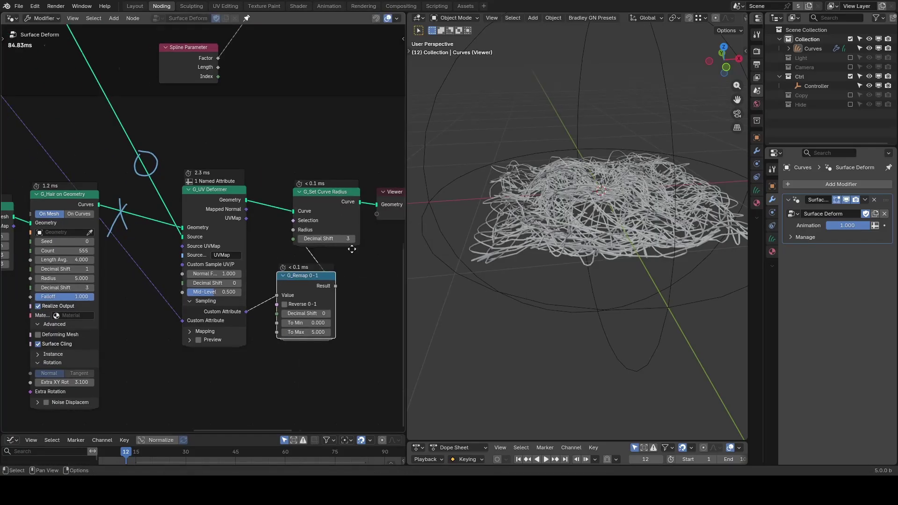
# Set the modifier's Animation to 0.250 to test the falloff-driven radius
pyautogui.moveTo(352, 249); pyautogui.dragTo(303, 234, button='middle')
pyautogui.click(349, 180)
pyautogui.moveTo(860, 227); pyautogui.dragTo(838, 229)
# Shift the radius, remap and Viewer nodes away from G_UV Deformer and insert a Color Ramp before G_Remap 0-1
pyautogui.moveTo(360, 155); pyautogui.dragTo(244, 269)
pyautogui.press('g')
pyautogui.press('x')
pyautogui.click(369, 255)
pyautogui.click(303, 239)
pyautogui.hotkey('shift', 'a')
pyautogui.write('color ramp')
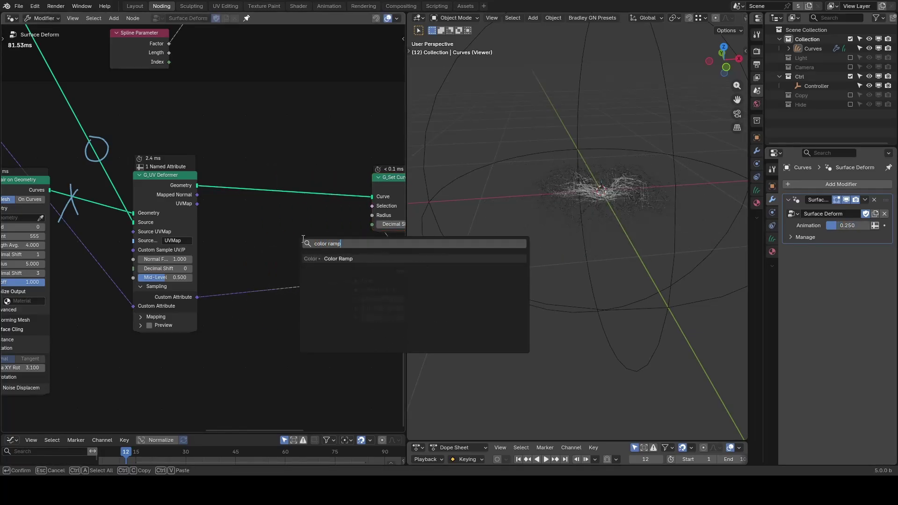
pyautogui.press('Return')
pyautogui.click(225, 242)
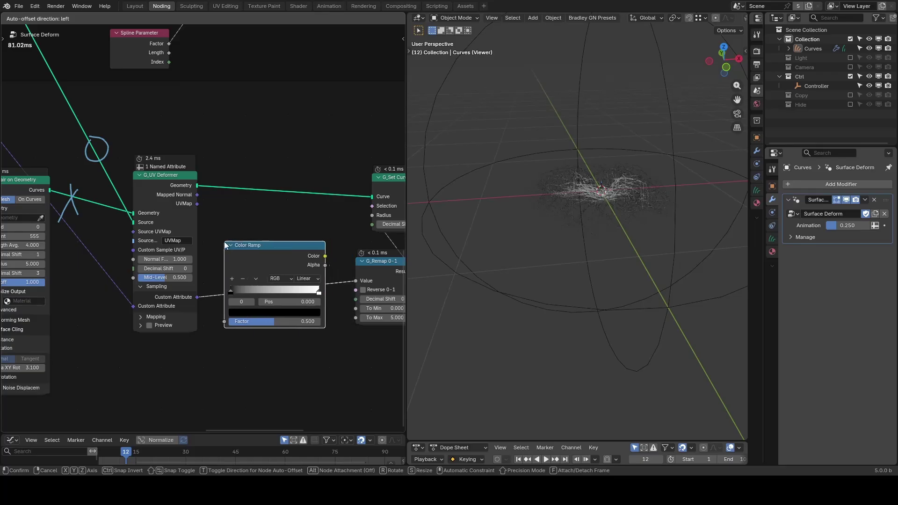
# Set the Color Ramp's white stop to about position 0.14 and erase the annotation marks over the nodes
pyautogui.moveTo(319, 289); pyautogui.dragTo(240, 290)
pyautogui.scroll(-4, 352, 190)
pyautogui.moveTo(134, 161); pyautogui.dragTo(84, 209, button='right')
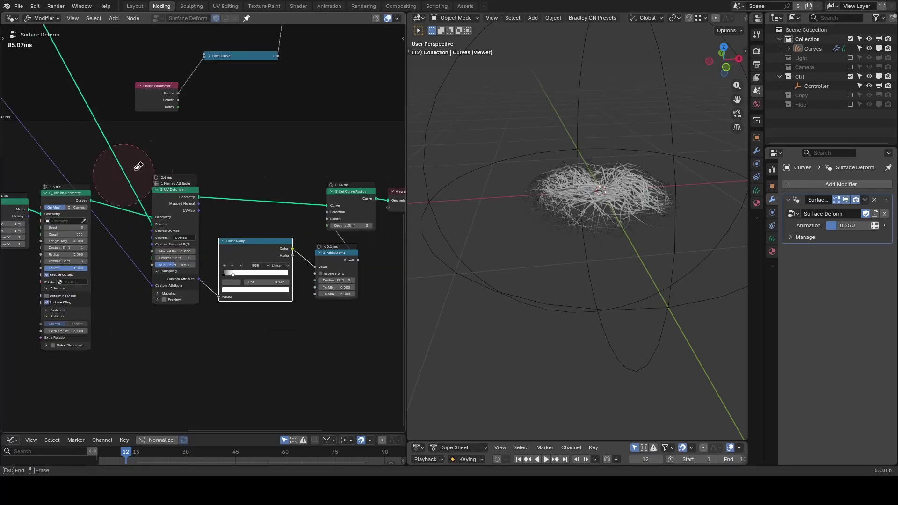
# Add a Join Geometry node to the main output chain and connect the G_Set Curve Radius curves to it
pyautogui.scroll(-7, 281, 191)
pyautogui.moveTo(331, 186); pyautogui.dragTo(148, 268, button='middle')
pyautogui.moveTo(134, 293); pyautogui.dragTo(271, 262)
pyautogui.hotkey('shift', 'a')
pyautogui.write('join')
pyautogui.press('Return')
pyautogui.click(213, 71)
pyautogui.moveTo(113, 295); pyautogui.dragTo(204, 66)
# Delete the Viewer node and set the modifier's Animation to 1.000
pyautogui.moveTo(309, 233); pyautogui.dragTo(249, 305)
pyautogui.press('x')
pyautogui.scroll(1, 623, 218)
pyautogui.moveTo(623, 218); pyautogui.dragTo(622, 235, button='middle')
pyautogui.moveTo(839, 226); pyautogui.dragTo(873, 225)
# On G_Hair on Geometry, set Length Avg. to 1.500 and Count to 5555
pyautogui.moveTo(94, 342); pyautogui.dragTo(299, 252, button='middle')
pyautogui.scroll(10, 302, 251)
pyautogui.scroll(-2, 229, 243)
pyautogui.moveTo(75, 264); pyautogui.dragTo(345, 231, button='middle')
pyautogui.scroll(1, 588, 193)
pyautogui.moveTo(588, 193); pyautogui.dragTo(597, 186, button='middle')
pyautogui.click(159, 150)
pyautogui.press('Return')
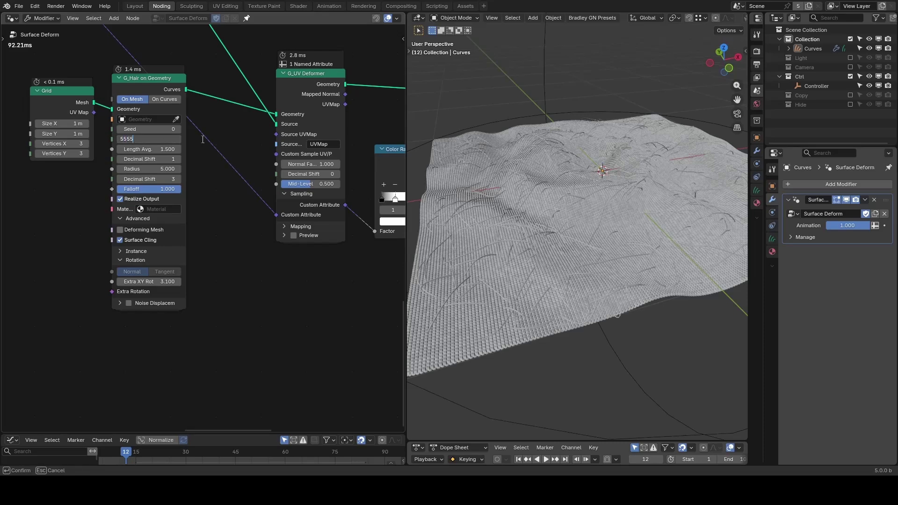
# Add a Set Material node after G_Set Curve Radius, assign the image material named Material, and preview it in Material Preview shading
pyautogui.keyDown('ctrl'); pyautogui.scroll(-6, 366, 276); pyautogui.keyUp('ctrl')
pyautogui.moveTo(367, 265)
pyautogui.mouseDown(button='middle')
pyautogui.moveTo(327, 287)
pyautogui.moveTo(260, 277)
pyautogui.mouseUp(button='middle')
pyautogui.scroll(-6, 260, 277)
pyautogui.press('z')
pyautogui.hotkey('shift', 'a')
pyautogui.write('set ma')
pyautogui.press('Return')
pyautogui.click(291, 142)
pyautogui.click(303, 160)
pyautogui.click(314, 169)
pyautogui.keyDown('ctrl'); pyautogui.keyDown('shift'); pyautogui.click(326, 147); pyautogui.keyUp('shift'); pyautogui.keyUp('ctrl')
# Insert a G_Store UVMap node after G_UV Deformer and feed it the deformer's UVMap output
pyautogui.hotkey('shift', 'a')
pyautogui.write('st uv')
pyautogui.press('Return')
pyautogui.click(146, 152)
pyautogui.moveTo(119, 177); pyautogui.dragTo(142, 178)
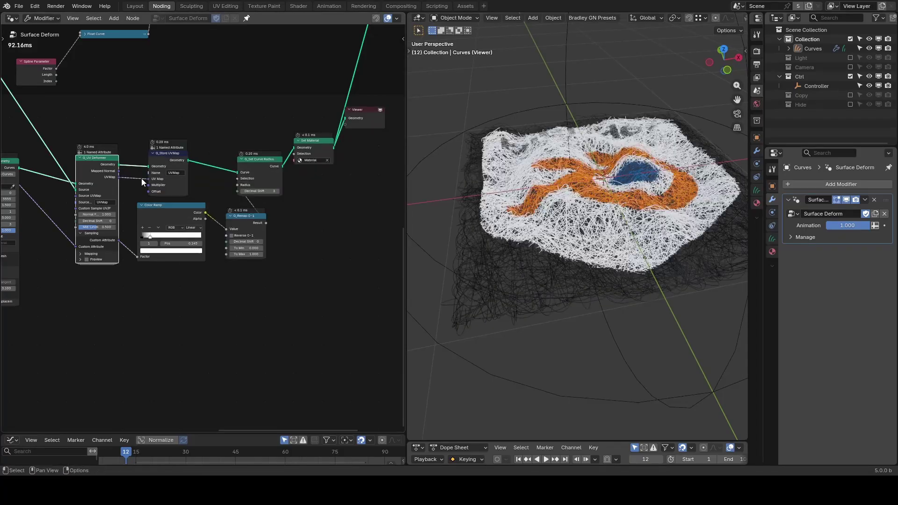
# Delete the Viewer node and return the viewport to Solid shading with Animation at 1.000
pyautogui.moveTo(847, 225); pyautogui.dragTo(867, 226)
pyautogui.click(358, 124)
pyautogui.press('x')
pyautogui.press('z')
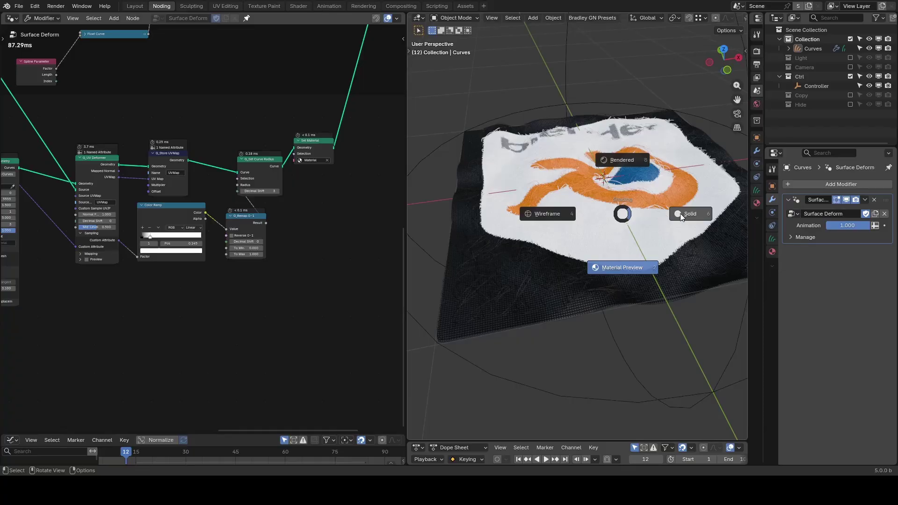
pyautogui.click(680, 213)
# Enclose the hair and UV deformer nodes in a frame labelled Deformation method
pyautogui.scroll(-6, 257, 197)
pyautogui.moveTo(256, 196); pyautogui.dragTo(298, 192, button='middle')
pyautogui.moveTo(345, 158); pyautogui.dragTo(67, 264)
pyautogui.hotkey('ctrl', 'j')
pyautogui.press('F2')
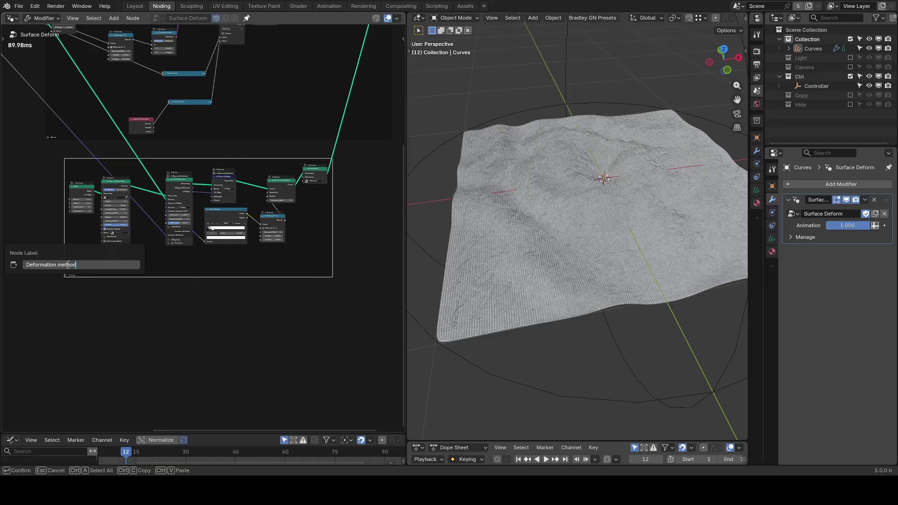
pyautogui.write('Deformation method')
pyautogui.press('Return')
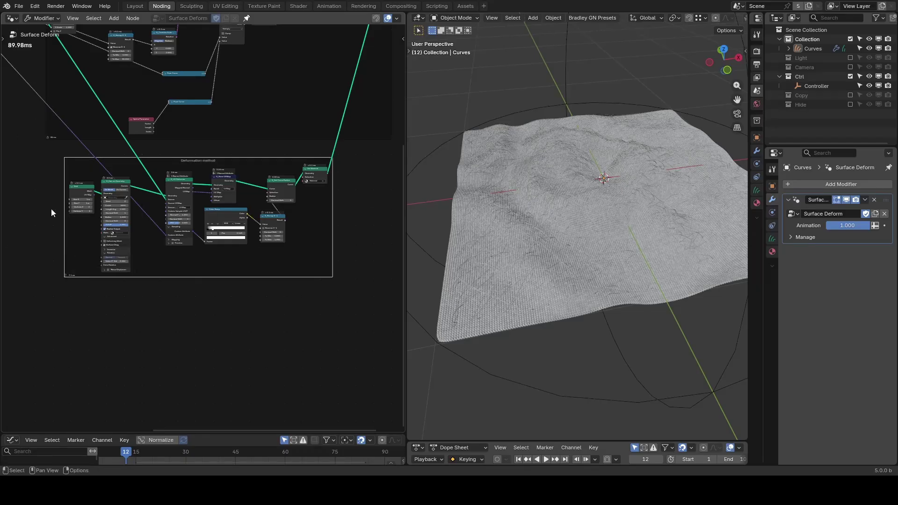
# Space the Instancing Method and Deformation method frames farther apart and erase the annotation stroke beside them
pyautogui.scroll(-3, 32, 204)
pyautogui.moveTo(27, 195); pyautogui.dragTo(104, 210, button='middle')
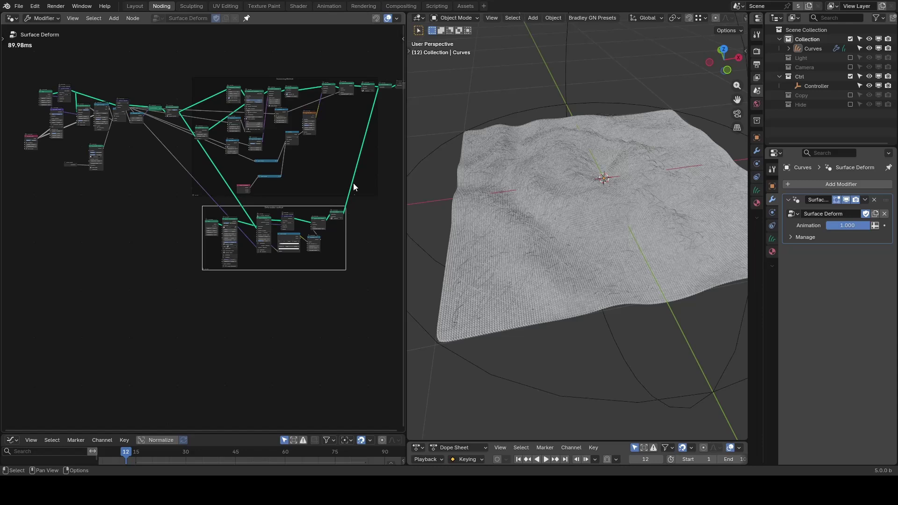
pyautogui.moveTo(313, 81); pyautogui.dragTo(310, 76)
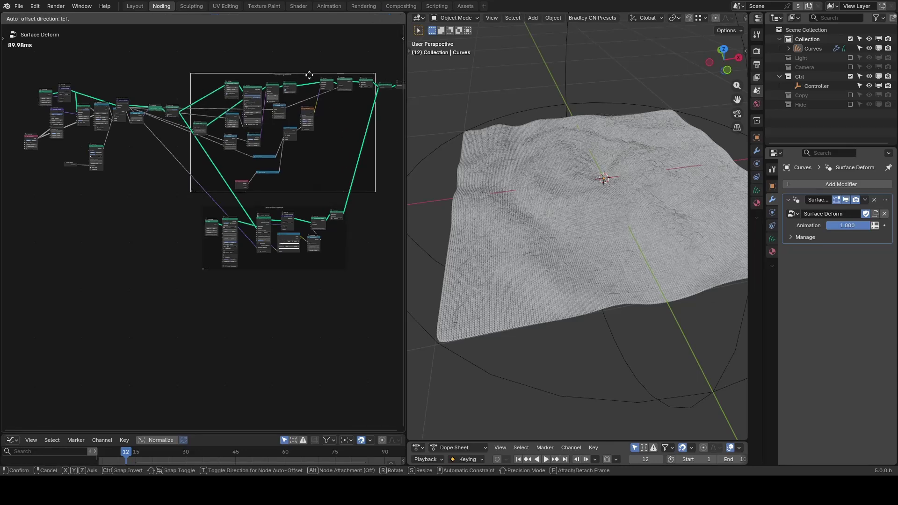
pyautogui.moveTo(312, 207); pyautogui.dragTo(311, 215)
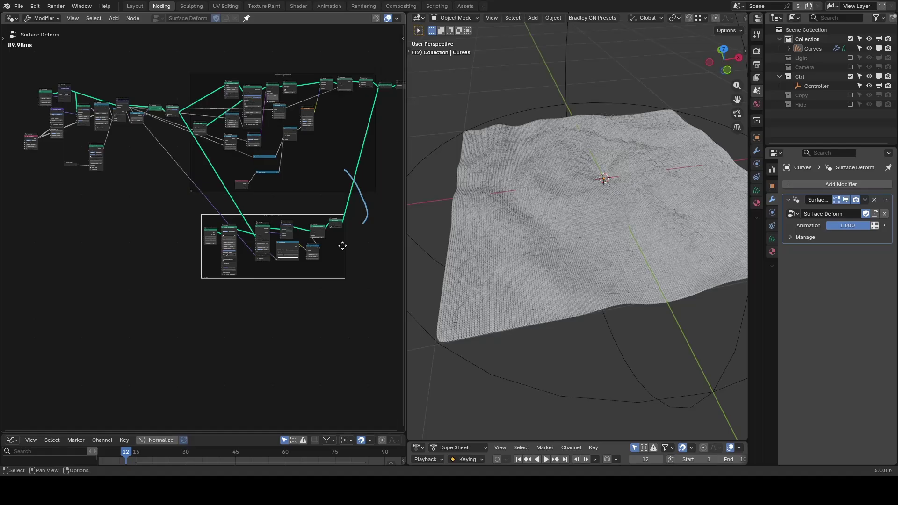
pyautogui.moveTo(352, 234); pyautogui.dragTo(336, 153, button='right')
# Move the Capture Attribute node up so that it sits clear above the Multiply node
pyautogui.moveTo(110, 153)
pyautogui.mouseDown(button='middle')
pyautogui.moveTo(201, 214)
pyautogui.moveTo(233, 206)
pyautogui.mouseUp(button='middle')
pyautogui.scroll(9, 234, 210)
pyautogui.scroll(3, 234, 209)
pyautogui.moveTo(250, 173); pyautogui.dragTo(262, 200, button='middle')
pyautogui.scroll(3, 262, 199)
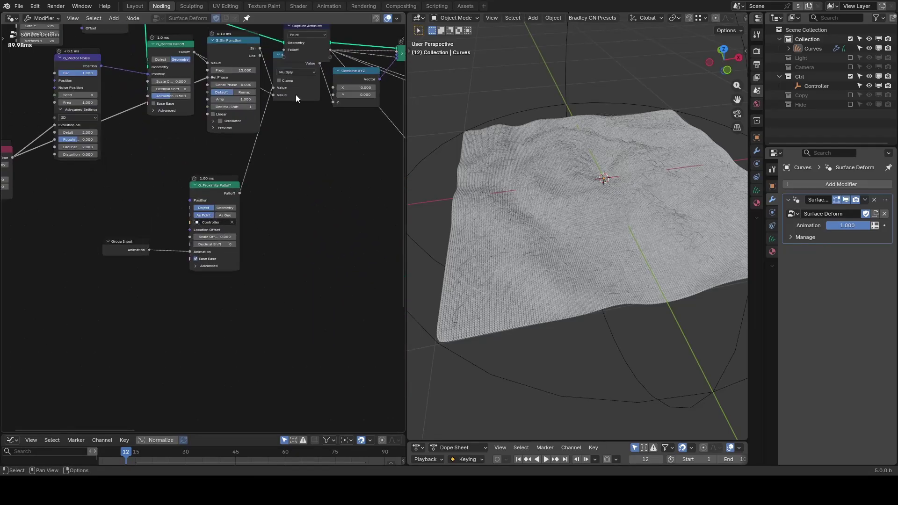
pyautogui.moveTo(302, 32); pyautogui.dragTo(274, 89, button='middle')
pyautogui.moveTo(274, 89); pyautogui.dragTo(283, 57)
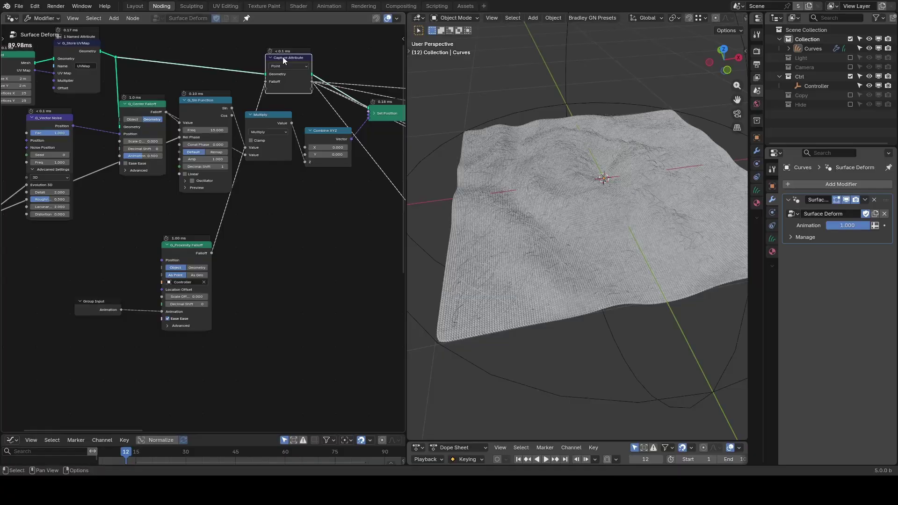
# Add a G_Directional Falloff node beside the G_Proximity Falloff and feed its Falloff into the Capture Attribute node
pyautogui.hotkey('shift', 'a')
pyautogui.write('directiona')
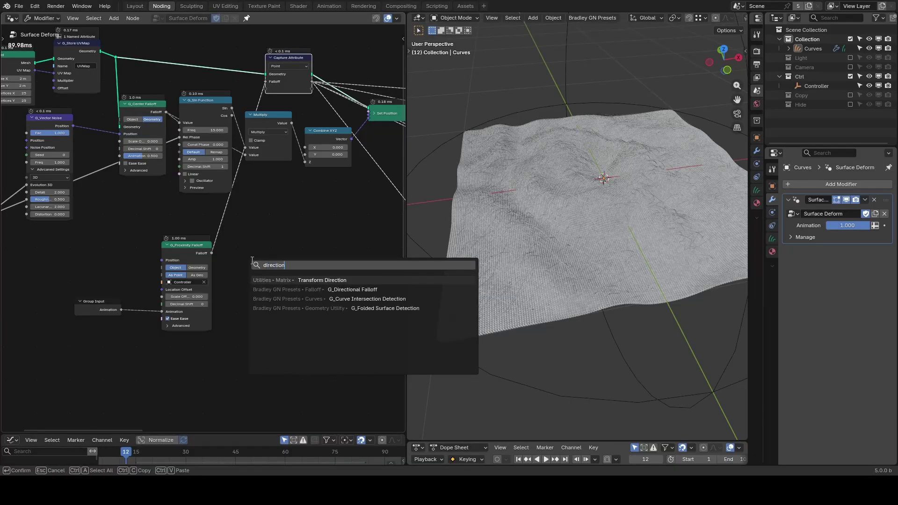
pyautogui.press('Return')
pyautogui.click(253, 261)
pyautogui.moveTo(278, 250); pyautogui.dragTo(266, 82)
pyautogui.scroll(-4, 571, 157)
# Move the Controller along X and rotate it about Z to test the directional falloff
pyautogui.click(575, 153)
pyautogui.press('g')
pyautogui.press('x')
pyautogui.click(586, 152)
pyautogui.press('r')
pyautogui.press('z')
pyautogui.click(599, 140)
pyautogui.press('g')
pyautogui.press('x')
pyautogui.press('x')
pyautogui.rightClick(585, 160)
# Feed the Capture Attribute's Falloff from a Noise Texture with scale 1.000 through an Add node, adjusting the added value to 0.160
pyautogui.moveTo(349, 237); pyautogui.dragTo(334, 208, button='middle')
pyautogui.hotkey('shift', 'a')
pyautogui.write('noise')
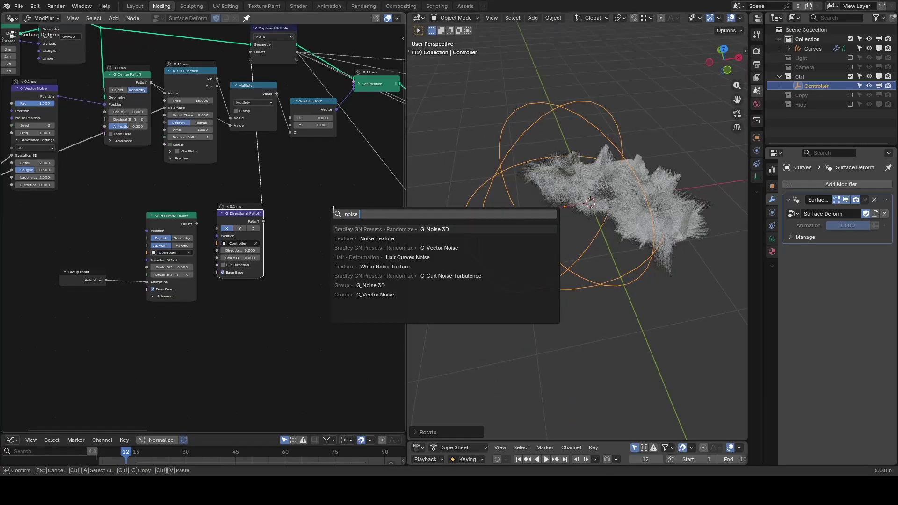
pyautogui.press('Down')
pyautogui.press('Return')
pyautogui.click(209, 289)
pyautogui.write('add')
pyautogui.press('Return')
pyautogui.moveTo(257, 301); pyautogui.dragTo(251, 53)
pyautogui.click(282, 296)
pyautogui.doubleClick(237, 348)
pyautogui.write('1')
pyautogui.press('Return')
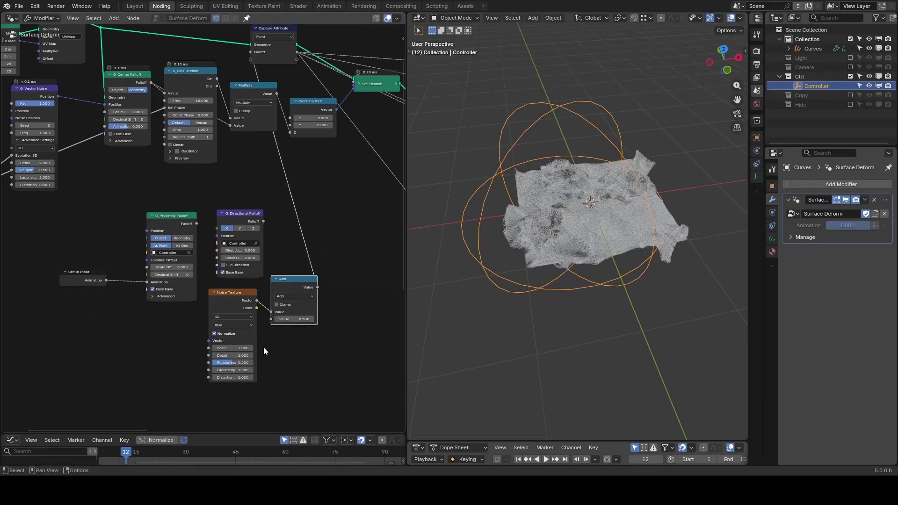
pyautogui.moveTo(328, 267); pyautogui.dragTo(307, 267)
pyautogui.scroll(-3, 348, 251)
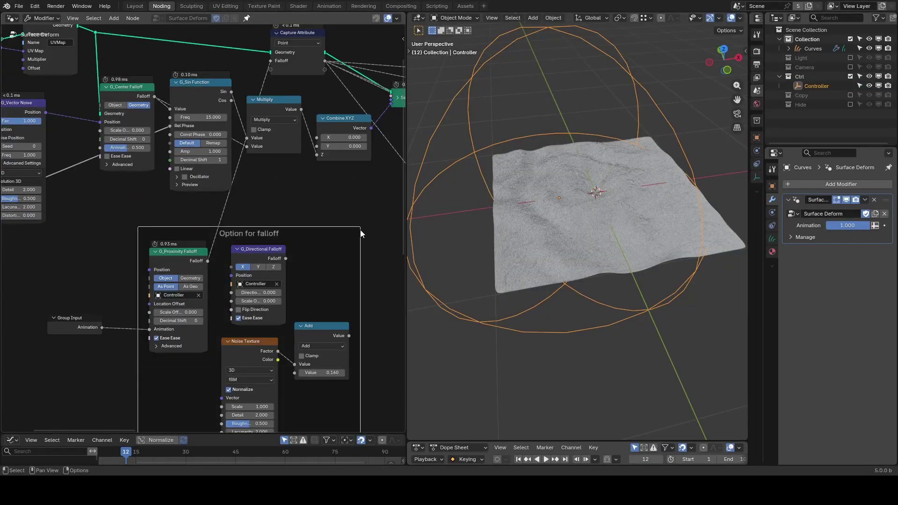
# Draw annotation strokes radiating outward from the far corner of the fabric in the viewport
pyautogui.scroll(-10, 360, 230)
pyautogui.moveTo(368, 257); pyautogui.dragTo(158, 197, button='middle')
pyautogui.scroll(-3, 161, 199)
pyautogui.moveTo(331, 248); pyautogui.dragTo(283, 249, button='middle')
pyautogui.scroll(-2, 283, 248)
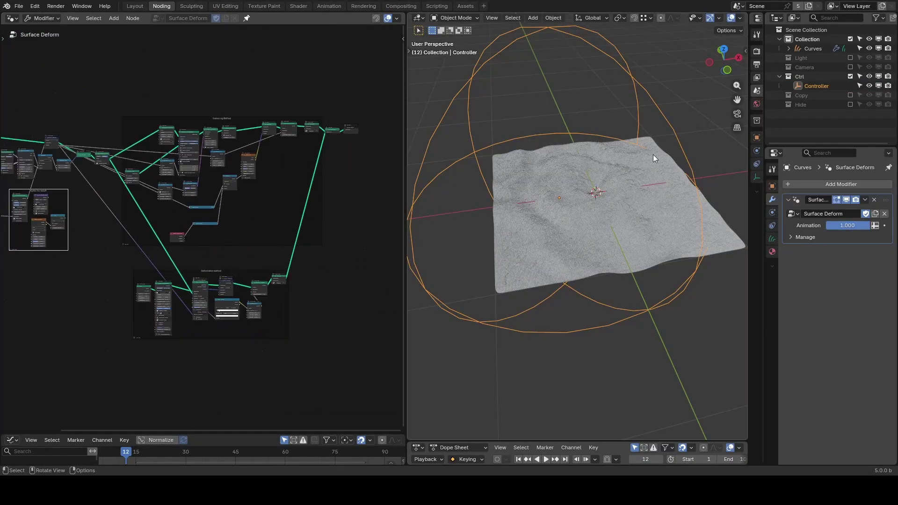
pyautogui.moveTo(632, 142); pyautogui.dragTo(658, 102)
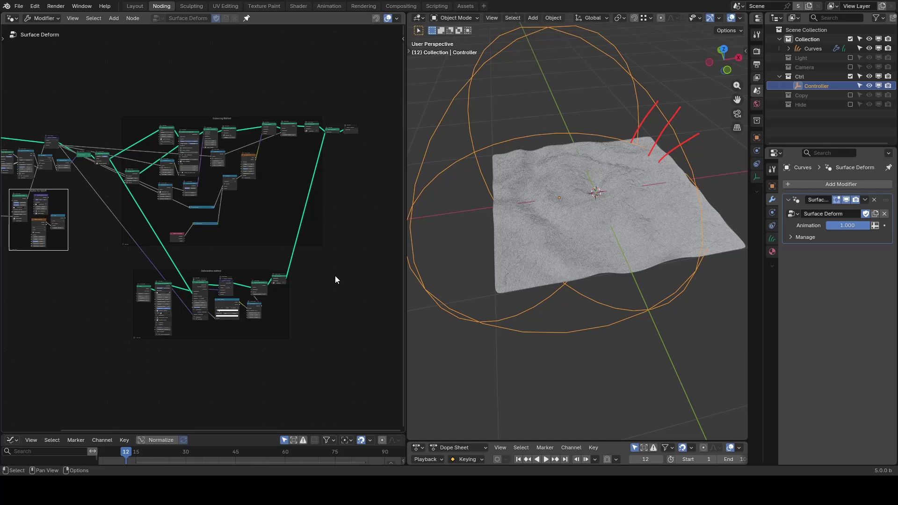
# Set Animation to 0.542 and move the Deformation method frame down to open space beneath the Instancing Method frame
pyautogui.moveTo(867, 226); pyautogui.dragTo(851, 228)
pyautogui.moveTo(343, 263); pyautogui.dragTo(112, 358)
pyautogui.press('g')
pyautogui.click(315, 369)
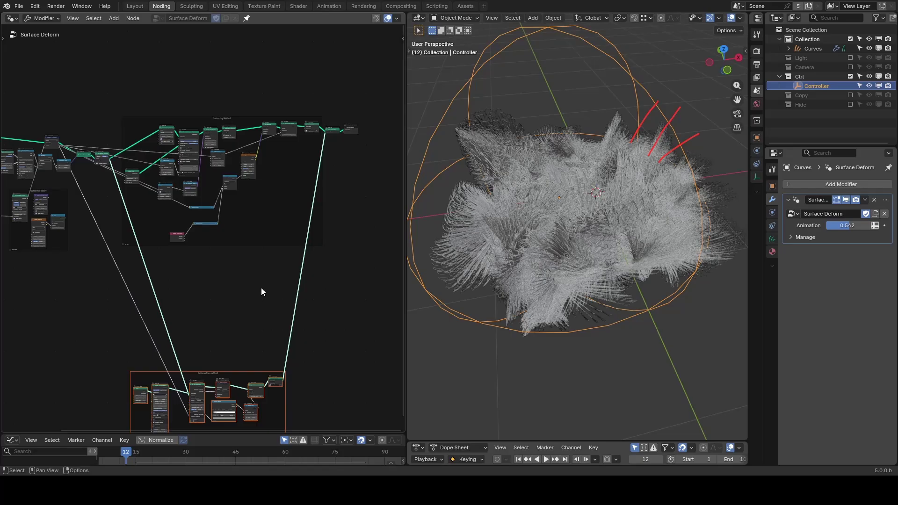
# Add an Instances to Points node fed by the Instancing Method's instancing node and preview it with a Viewer
pyautogui.scroll(4, 261, 288)
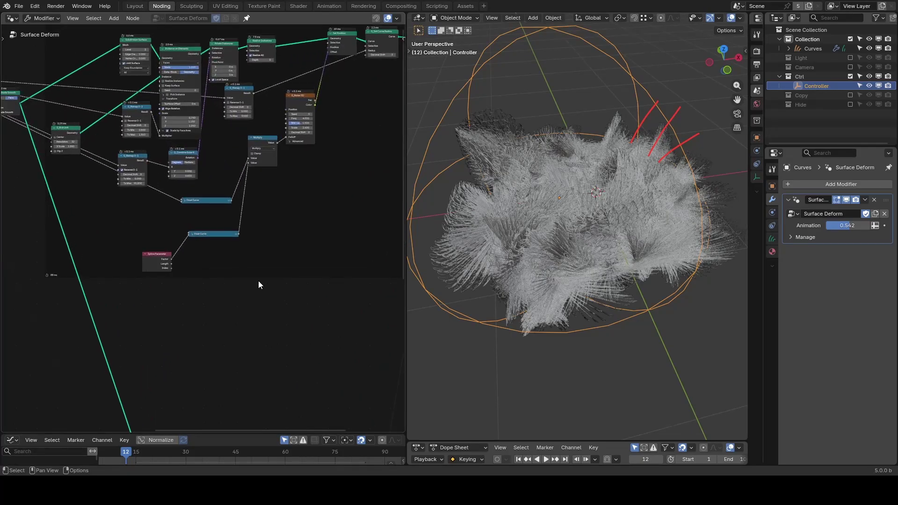
pyautogui.moveTo(200, 55); pyautogui.dragTo(237, 301)
pyautogui.write('instance to point')
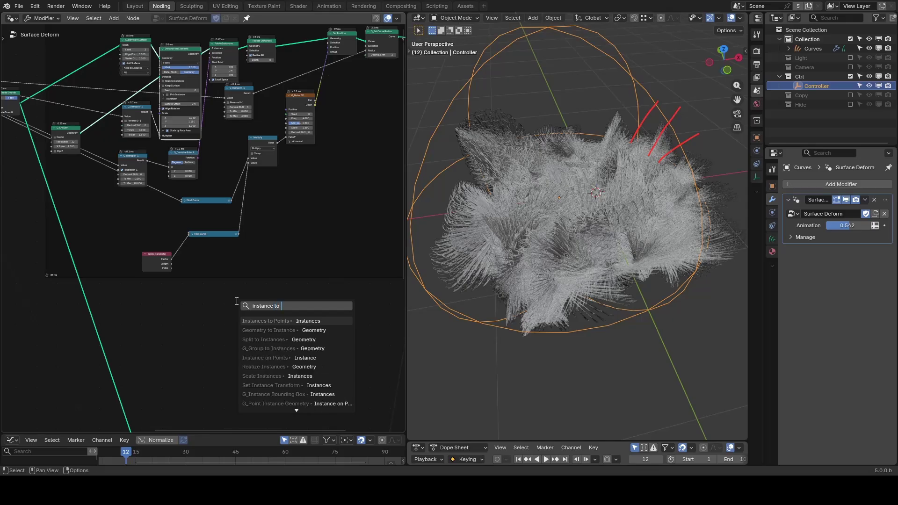
pyautogui.press('Return')
pyautogui.click(225, 310)
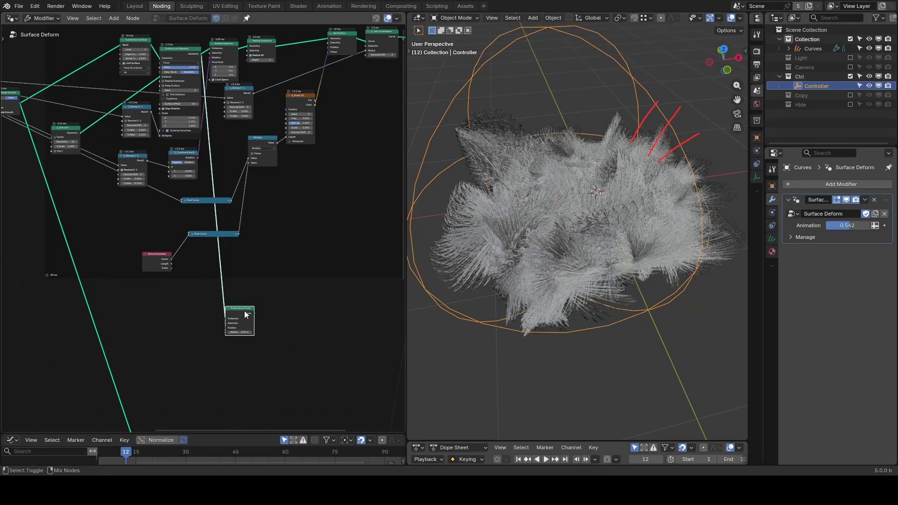
pyautogui.keyDown('ctrl'); pyautogui.keyDown('shift'); pyautogui.click(244, 311); pyautogui.keyUp('shift'); pyautogui.keyUp('ctrl')
pyautogui.moveTo(261, 335); pyautogui.dragTo(268, 303, button='middle')
pyautogui.scroll(2, 650, 267)
pyautogui.scroll(4, 299, 289)
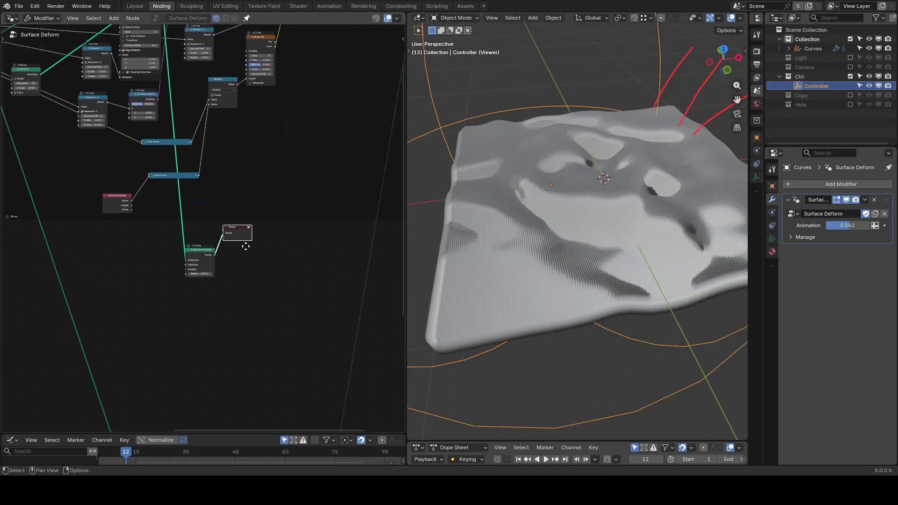
# Insert an Instance on Points node between Instances to Points and the Viewer
pyautogui.moveTo(262, 220); pyautogui.dragTo(356, 238)
pyautogui.hotkey('shift', 'a')
pyautogui.write('iop')
pyautogui.press('Return')
pyautogui.click(291, 256)
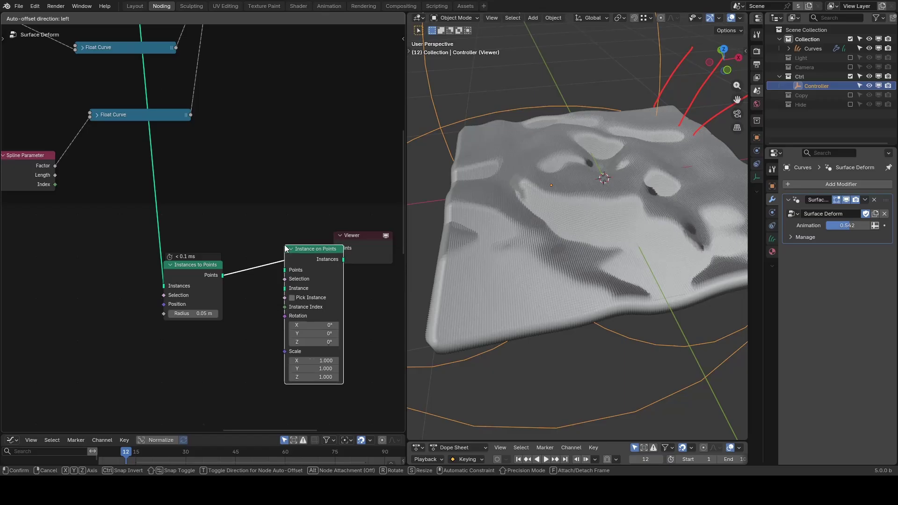
# Add an uncentered G_Curve Linear along Z and connect it to the Instance input of Instance on Points
pyautogui.moveTo(246, 313); pyautogui.dragTo(287, 275, button='middle')
pyautogui.hotkey('shift', 'a')
pyautogui.write('curve linear')
pyautogui.press('Return')
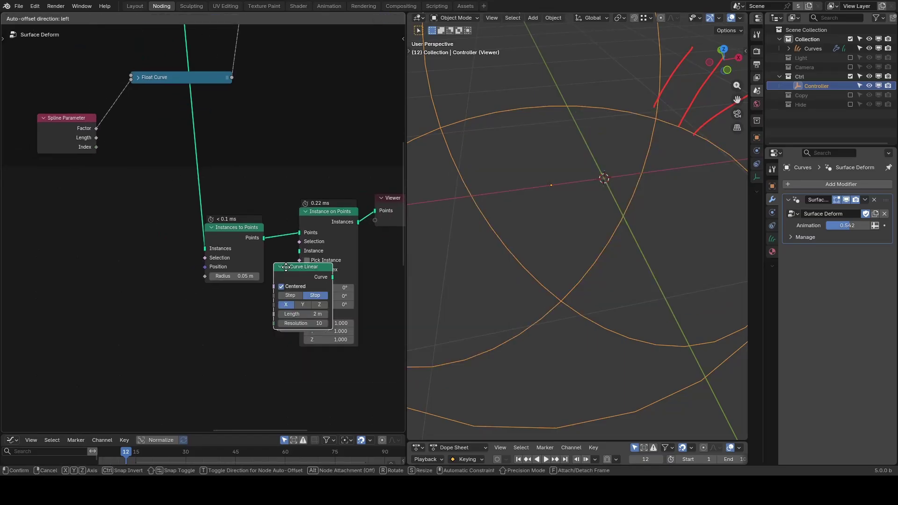
pyautogui.click(139, 276)
pyautogui.moveTo(285, 253); pyautogui.dragTo(287, 252)
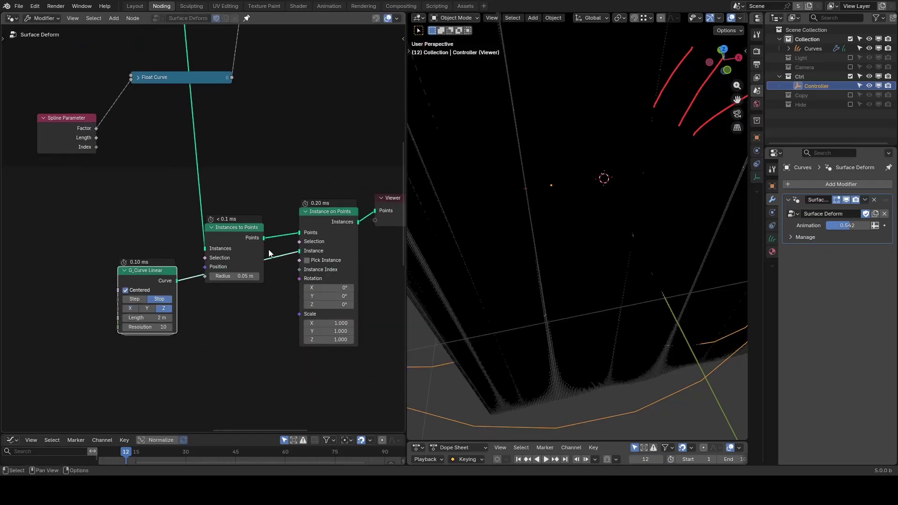
pyautogui.click(125, 291)
# Insert a Realize Instances node between Instance on Points and the Viewer
pyautogui.moveTo(311, 259); pyautogui.dragTo(190, 274, button='middle')
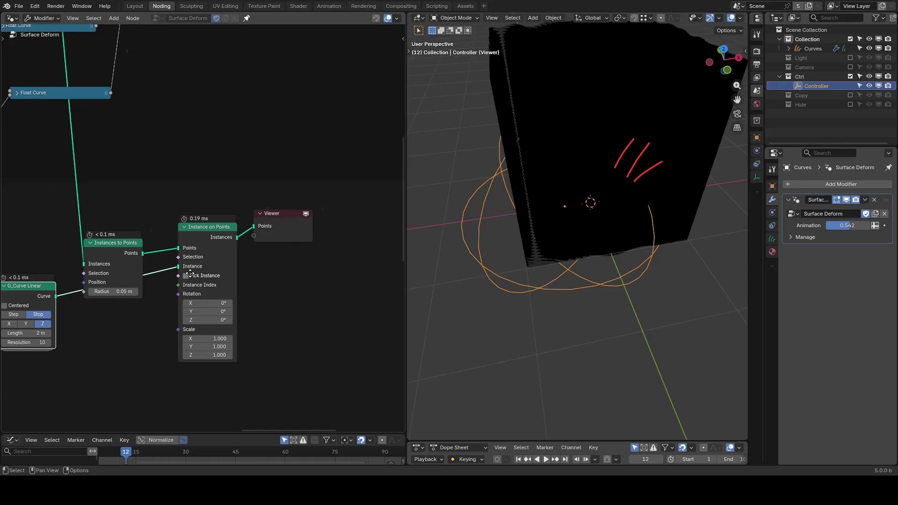
pyautogui.moveTo(294, 228); pyautogui.dragTo(350, 227)
pyautogui.hotkey('shift', 'a')
pyautogui.write('realize')
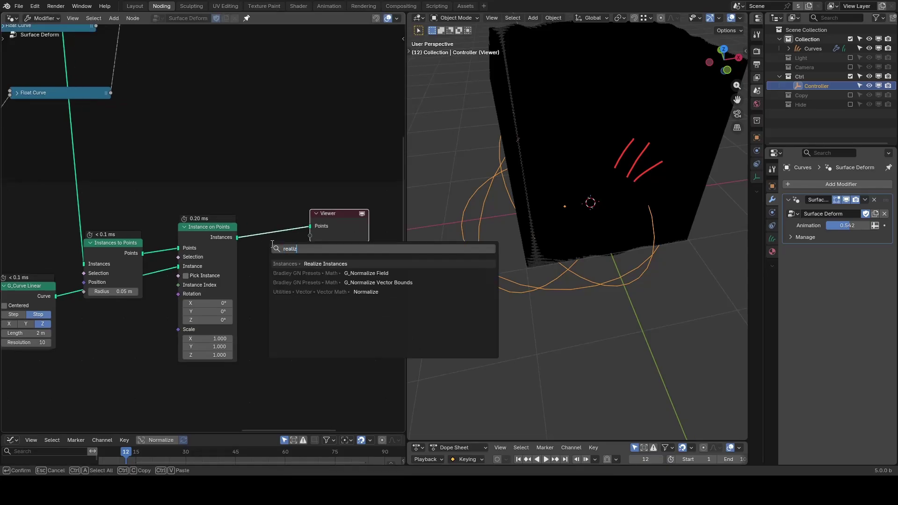
pyautogui.press('Return')
pyautogui.click(252, 222)
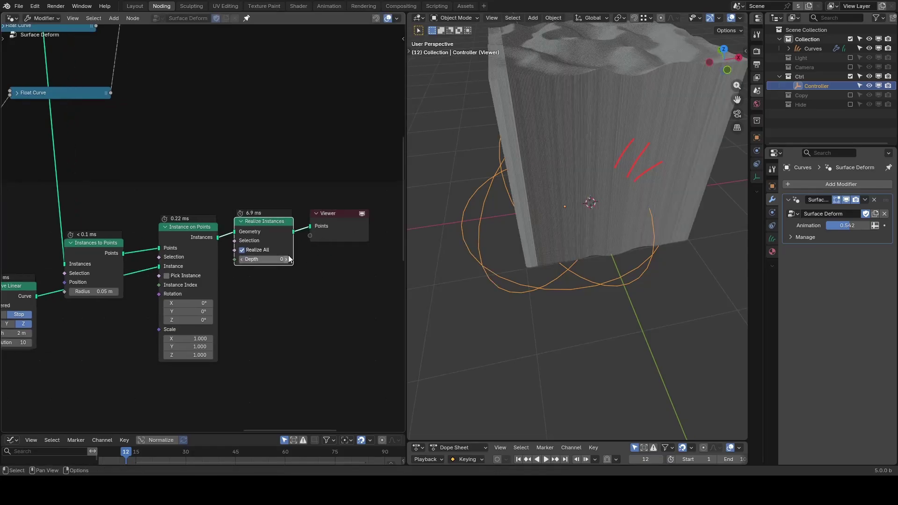
# Insert a G_Set Curve Radius node after Realize Instances to give the lines thickness
pyautogui.hotkey('shift', 'a')
pyautogui.write('gsetc')
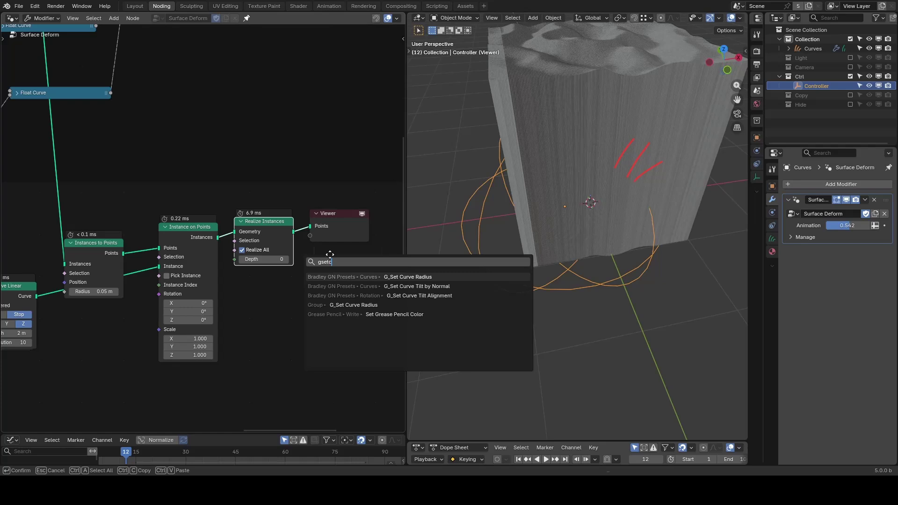
pyautogui.press('Return')
pyautogui.click(308, 220)
pyautogui.click(288, 263)
pyautogui.scroll(-1, 634, 189)
pyautogui.moveTo(634, 189)
pyautogui.mouseDown(button='middle')
pyautogui.moveTo(628, 195)
pyautogui.moveTo(629, 176)
pyautogui.mouseUp(button='middle')
pyautogui.moveTo(164, 311); pyautogui.dragTo(257, 241, button='middle')
pyautogui.scroll(-4, 267, 251)
# Insert a Set Material node after G_Set Curve Radius and assign the image material named Material
pyautogui.hotkey('shift', 'a')
pyautogui.write('set mat')
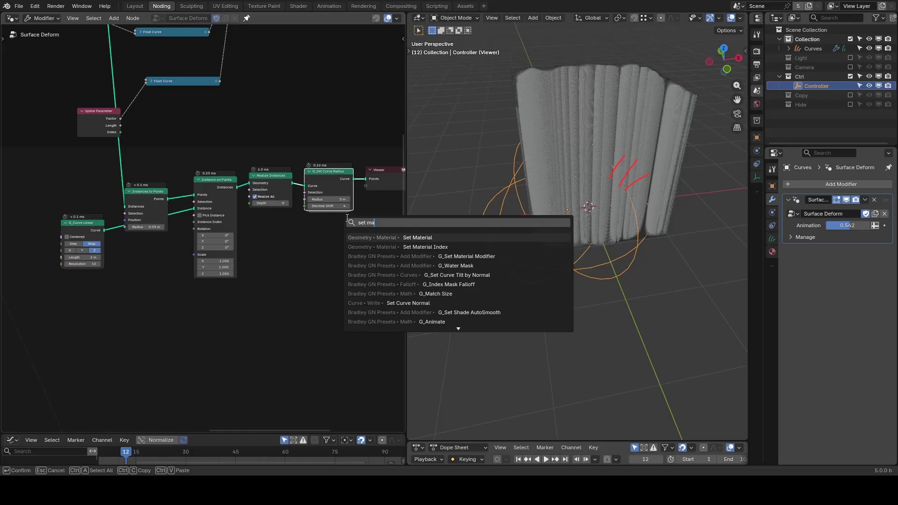
pyautogui.press('Return')
pyautogui.click(341, 194)
pyautogui.click(341, 194)
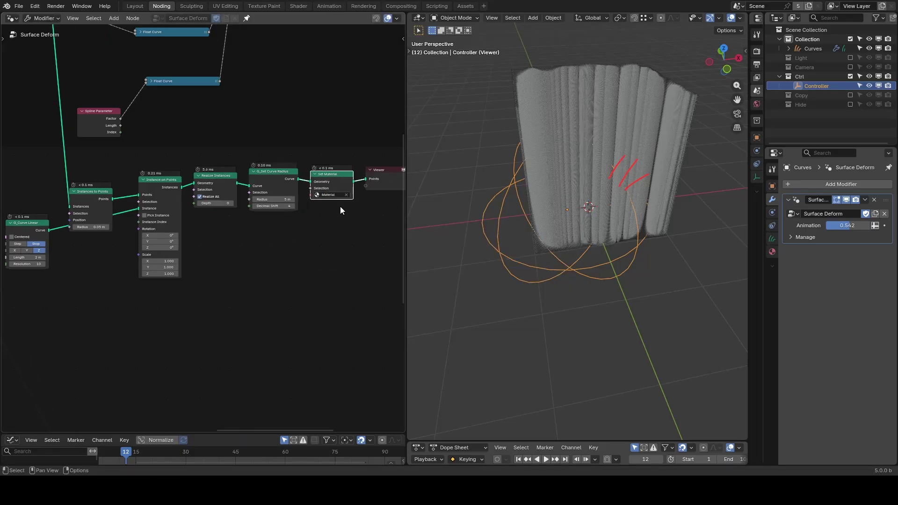
pyautogui.click(341, 206)
pyautogui.moveTo(516, 221); pyautogui.dragTo(574, 154, button='middle')
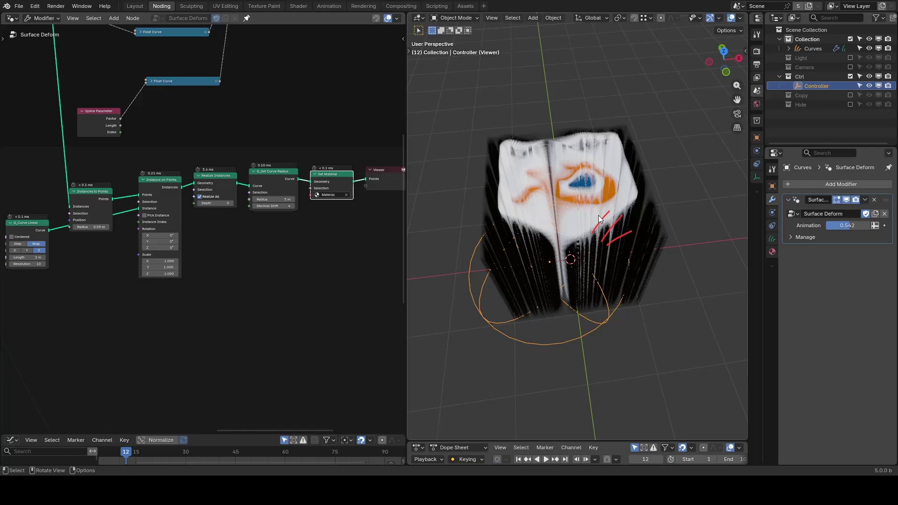
# Add a G_Align Rotation to Point node below Instances to Points
pyautogui.moveTo(118, 283); pyautogui.dragTo(212, 259, button='middle')
pyautogui.scroll(2, 213, 259)
pyautogui.hotkey('shift', 'a')
pyautogui.write('algin')
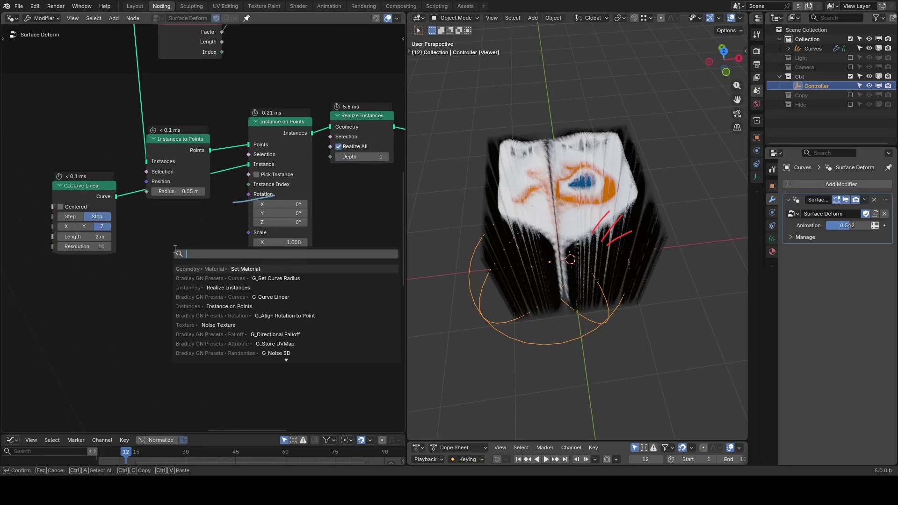
pyautogui.press('BackSpace')
pyautogui.press('BackSpace')
pyautogui.press('BackSpace')
pyautogui.write('ign rota')
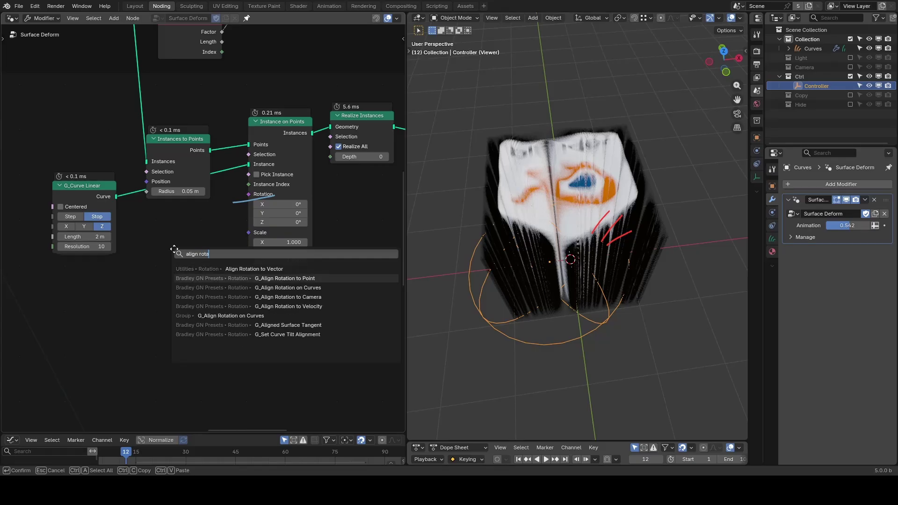
pyautogui.press('Return')
pyautogui.click(176, 248)
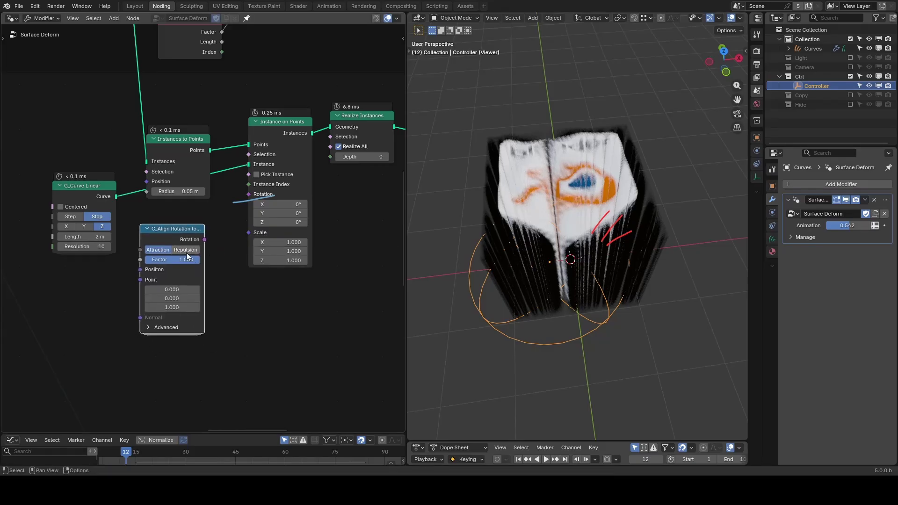
# Connect the align node's Rotation to Instance on Points and switch its mode to Repulsion
pyautogui.moveTo(204, 240); pyautogui.dragTo(249, 194)
pyautogui.click(186, 250)
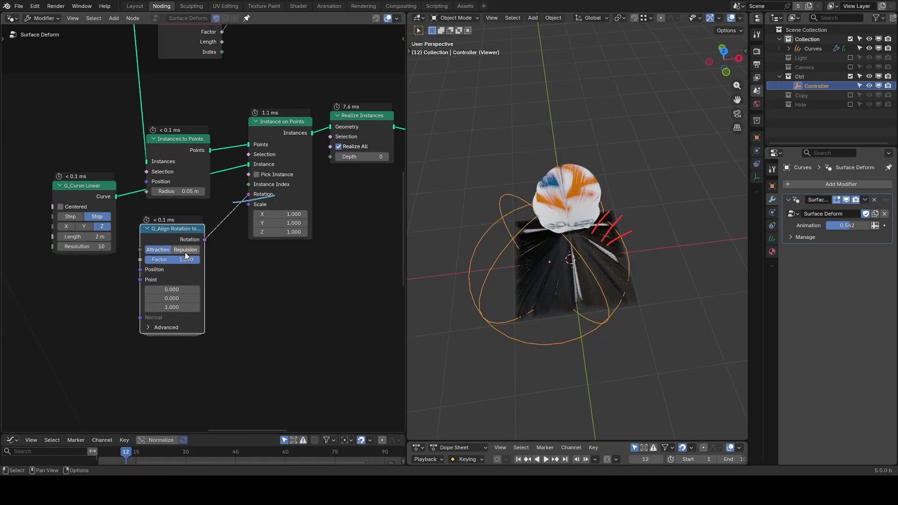
pyautogui.moveTo(121, 299); pyautogui.dragTo(160, 279, button='middle')
pyautogui.scroll(-3, 523, 340)
pyautogui.moveTo(525, 323); pyautogui.dragTo(529, 283, button='middle')
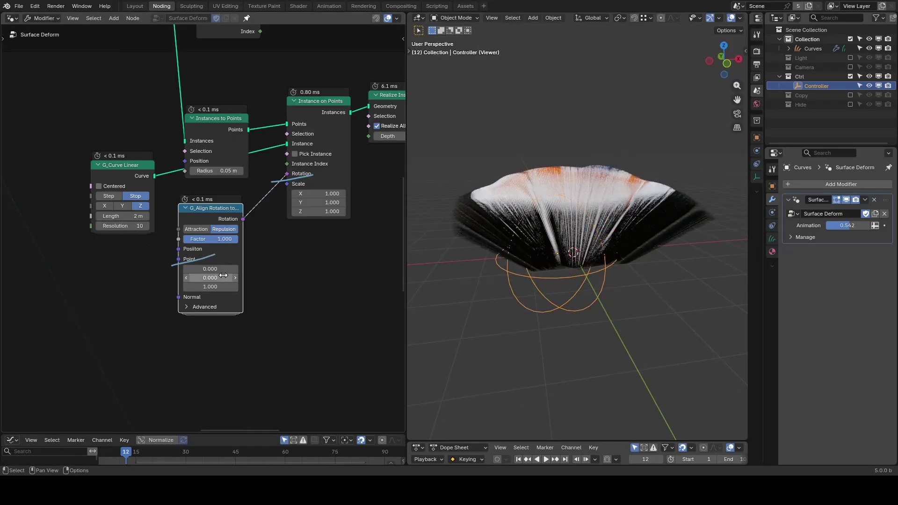
pyautogui.moveTo(162, 337); pyautogui.dragTo(209, 320, button='middle')
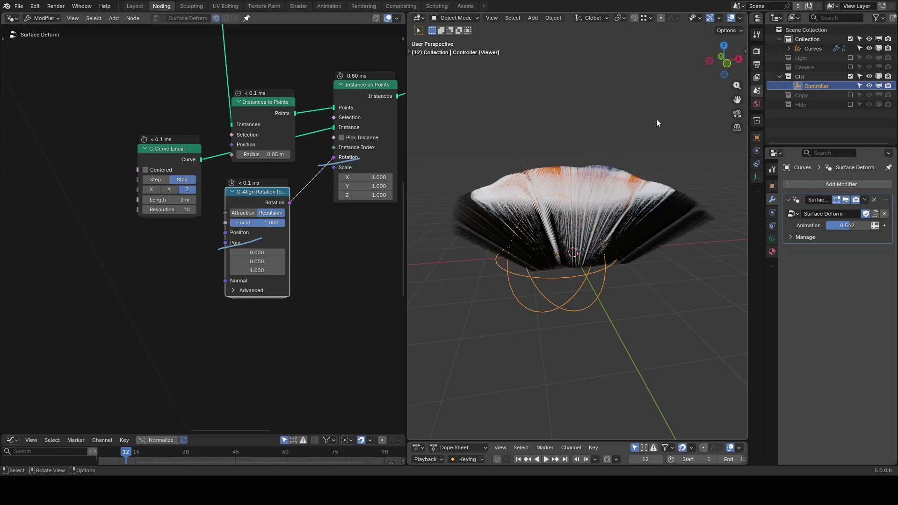
# Drive the align node's Point from the Controller's Object Info Location through a vector Add with Z offset 1.000
pyautogui.moveTo(364, 180); pyautogui.dragTo(15, 246)
pyautogui.moveTo(57, 260); pyautogui.dragTo(88, 245, button='middle')
pyautogui.moveTo(108, 247); pyautogui.dragTo(251, 231)
pyautogui.write('add')
pyautogui.press('Return')
pyautogui.click(154, 237)
pyautogui.click(189, 301)
pyautogui.write('1')
pyautogui.press('Return')
# Move the Controller sideways to test the line repulsion and clear its location
pyautogui.press('g')
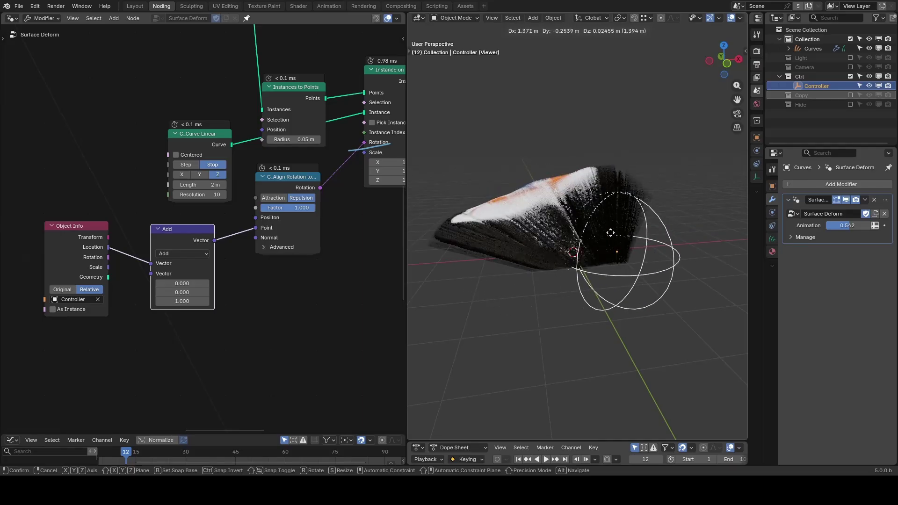
pyautogui.click(587, 234)
pyautogui.hotkey('alt', 'g')
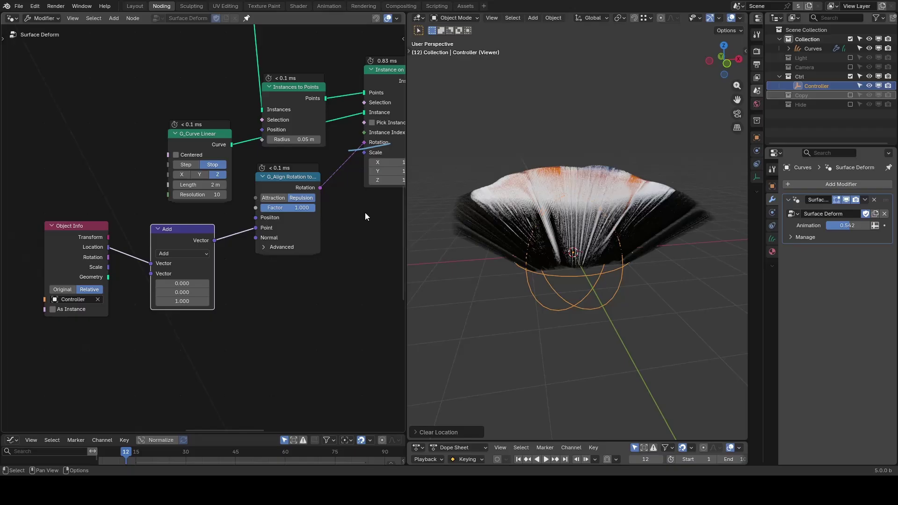
# Mark the Selection input of Instance on Points with an annotation stroke
pyautogui.moveTo(365, 212); pyautogui.dragTo(239, 258, button='middle')
pyautogui.scroll(-3, 239, 258)
pyautogui.moveTo(571, 194); pyautogui.dragTo(568, 221, button='middle')
pyautogui.moveTo(223, 170); pyautogui.dragTo(273, 163)
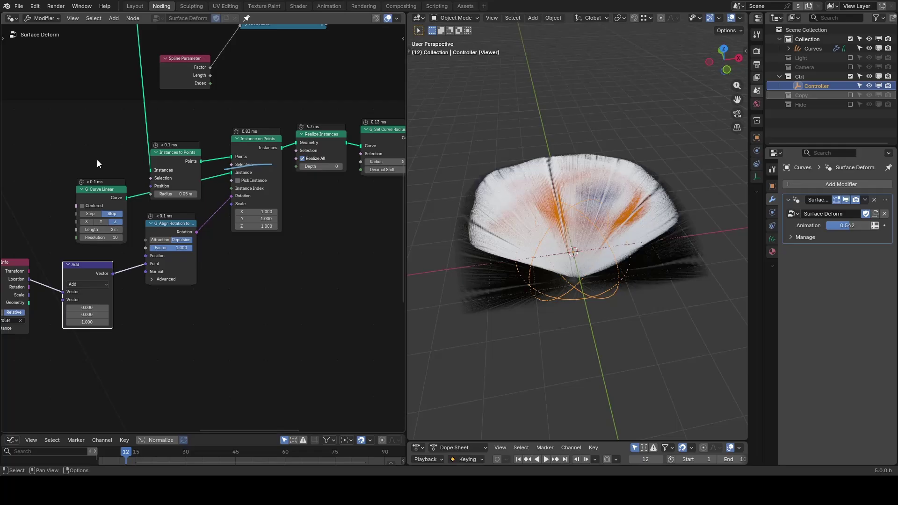
# Add a Color Ramp node driven by the Capture Attribute's Falloff beside the new line nodes
pyautogui.scroll(-2, 97, 159)
pyautogui.moveTo(76, 148); pyautogui.dragTo(273, 256, button='middle')
pyautogui.scroll(-2, 273, 255)
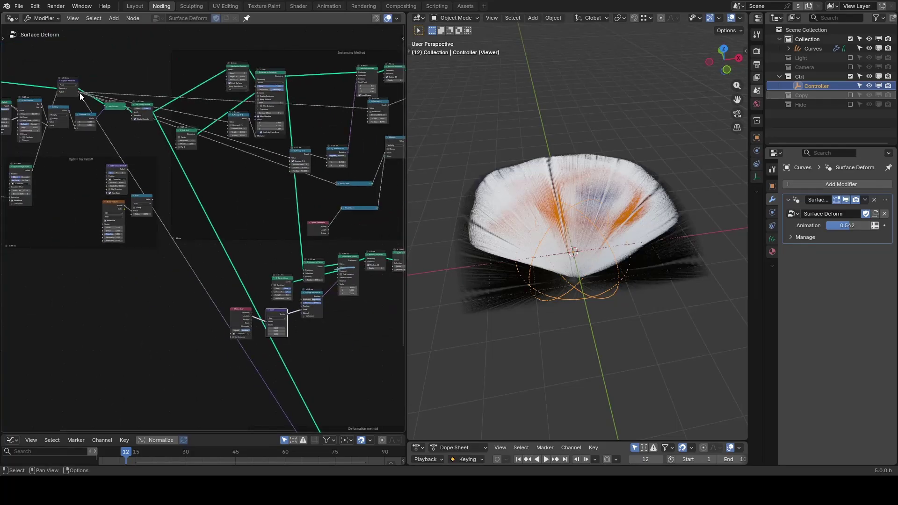
pyautogui.moveTo(78, 91); pyautogui.dragTo(218, 277)
pyautogui.write('color r')
pyautogui.press('Return')
pyautogui.click(232, 281)
pyautogui.moveTo(239, 289); pyautogui.dragTo(206, 228, button='middle')
pyautogui.scroll(3, 207, 228)
pyautogui.moveTo(297, 238); pyautogui.dragTo(260, 229, button='middle')
pyautogui.scroll(5, 260, 228)
# Adjust the Color Ramp's stops, placing a black stop at 0.057
pyautogui.moveTo(245, 234); pyautogui.dragTo(119, 229)
pyautogui.click(127, 217)
pyautogui.moveTo(192, 251); pyautogui.dragTo(205, 250)
pyautogui.click(195, 261)
pyautogui.moveTo(226, 90); pyautogui.dragTo(226, 159)
# Connect the Color Ramp's Color output to the Selection input of Instance on Points
pyautogui.moveTo(310, 197); pyautogui.dragTo(232, 182, button='middle')
pyautogui.scroll(-1, 232, 182)
pyautogui.moveTo(183, 173); pyautogui.dragTo(333, 174)
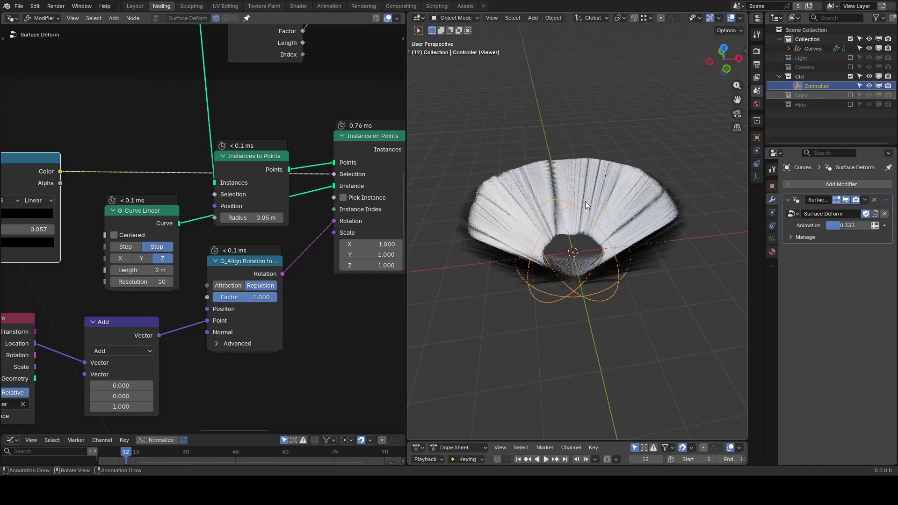
# Link the new lines' Set Material output into the final Join Geometry node and delete the Viewer
pyautogui.scroll(-12, 345, 215)
pyautogui.moveTo(345, 215); pyautogui.dragTo(234, 269, button='middle')
pyautogui.moveTo(208, 258); pyautogui.dragTo(299, 74)
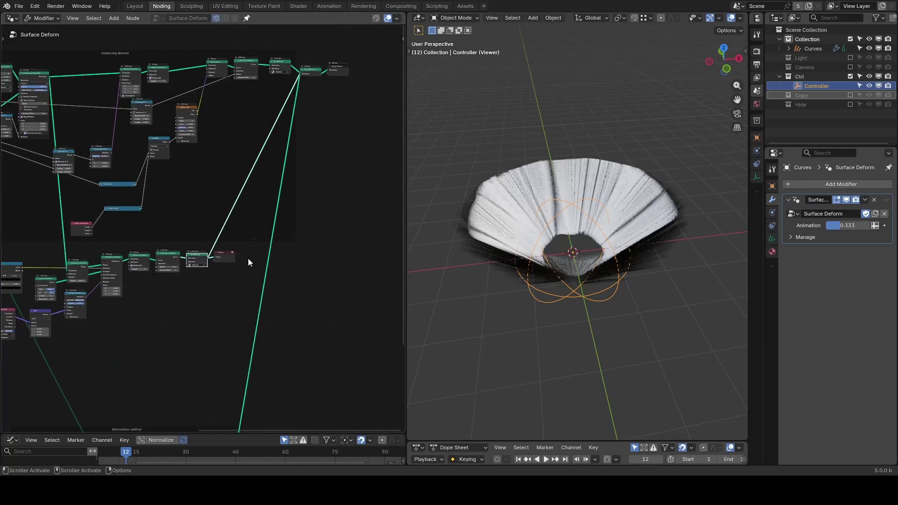
pyautogui.click(226, 253)
pyautogui.press('x')
# Set Animation to 0.521 and check the fabric with its added lines from above
pyautogui.scroll(2, 614, 244)
pyautogui.moveTo(613, 210); pyautogui.dragTo(616, 255, button='middle')
pyautogui.scroll(-1, 615, 243)
pyautogui.moveTo(844, 225)
pyautogui.mouseDown()
pyautogui.moveTo(829, 226)
pyautogui.moveTo(851, 225)
pyautogui.mouseUp()
pyautogui.scroll(3, 243, 294)
pyautogui.moveTo(242, 295); pyautogui.dragTo(273, 297, button='middle')
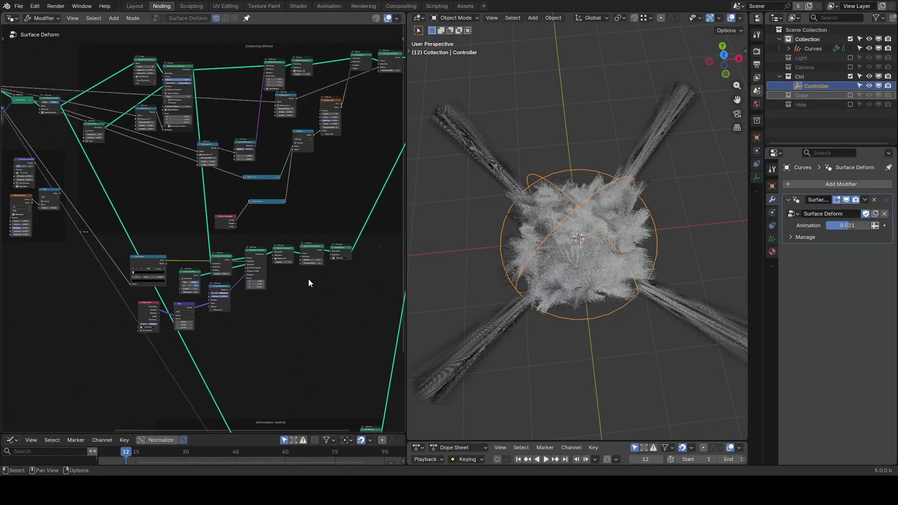
# Enclose the new line nodes in a frame labelled Additional Lines
pyautogui.hotkey('ctrl', 'j')
pyautogui.press('F2')
pyautogui.write('Additional Lines')
pyautogui.press('Return')
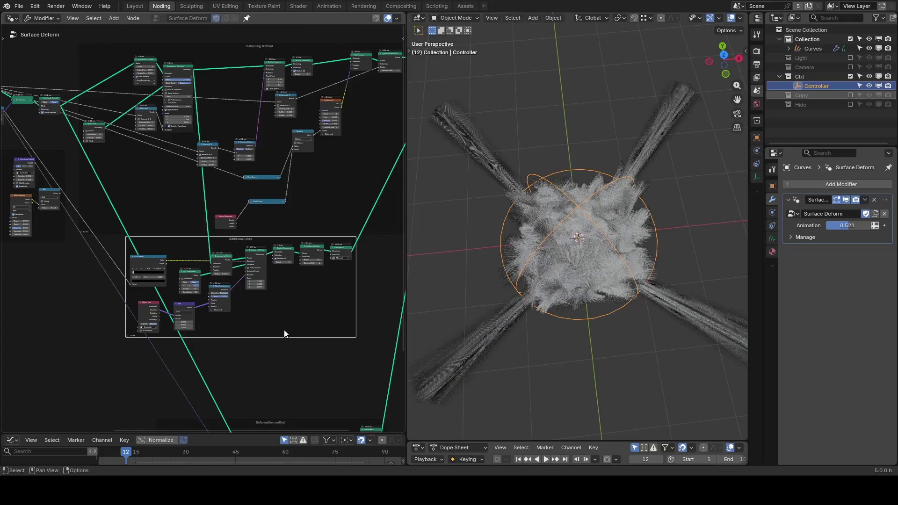
# Reposition the Additional Lines and Deformation method frames so they stack neatly beneath the Instancing Method frame
pyautogui.moveTo(284, 332); pyautogui.dragTo(297, 359)
pyautogui.scroll(-8, 294, 355)
pyautogui.moveTo(278, 344); pyautogui.dragTo(299, 341, button='middle')
pyautogui.moveTo(280, 322); pyautogui.dragTo(270, 322)
pyautogui.click(270, 322)
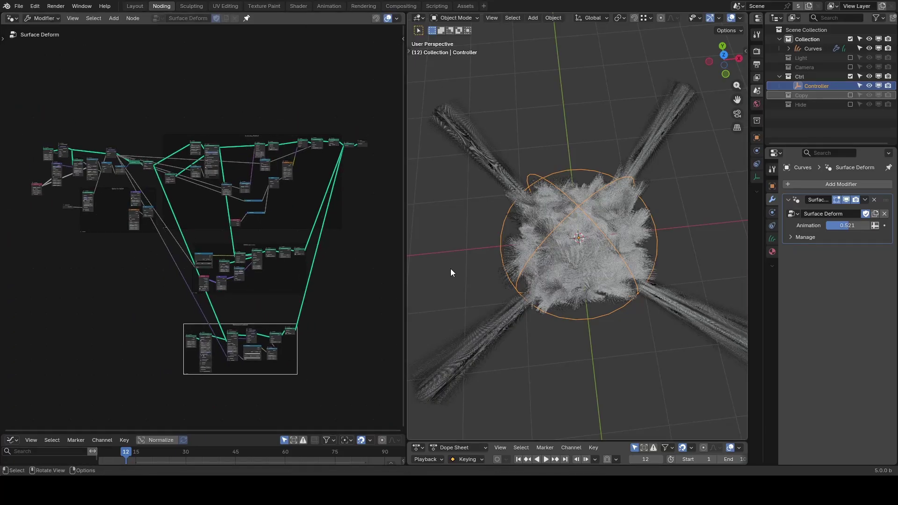